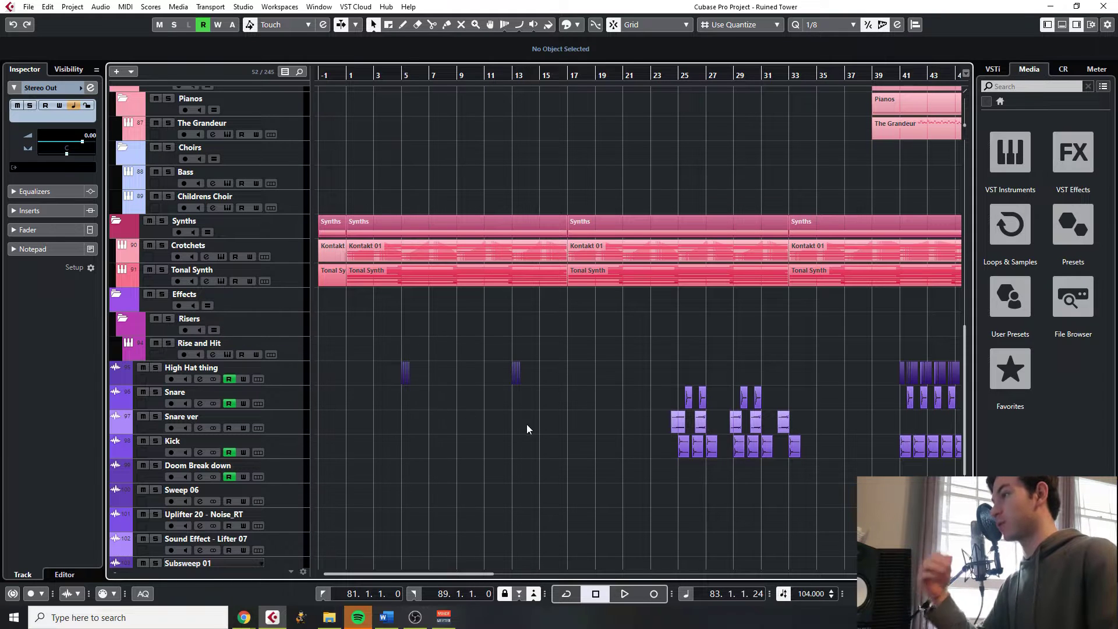
pyautogui.moveTo(446, 382); pyautogui.dragTo(371, 356)
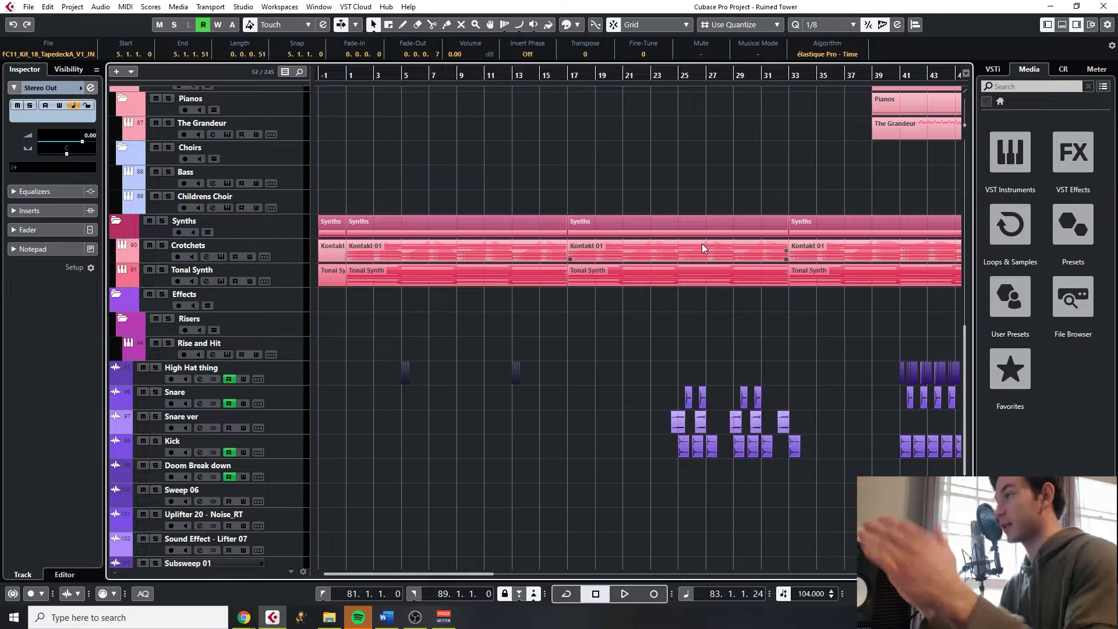
pyautogui.moveTo(561, 440); pyautogui.dragTo(317, 335)
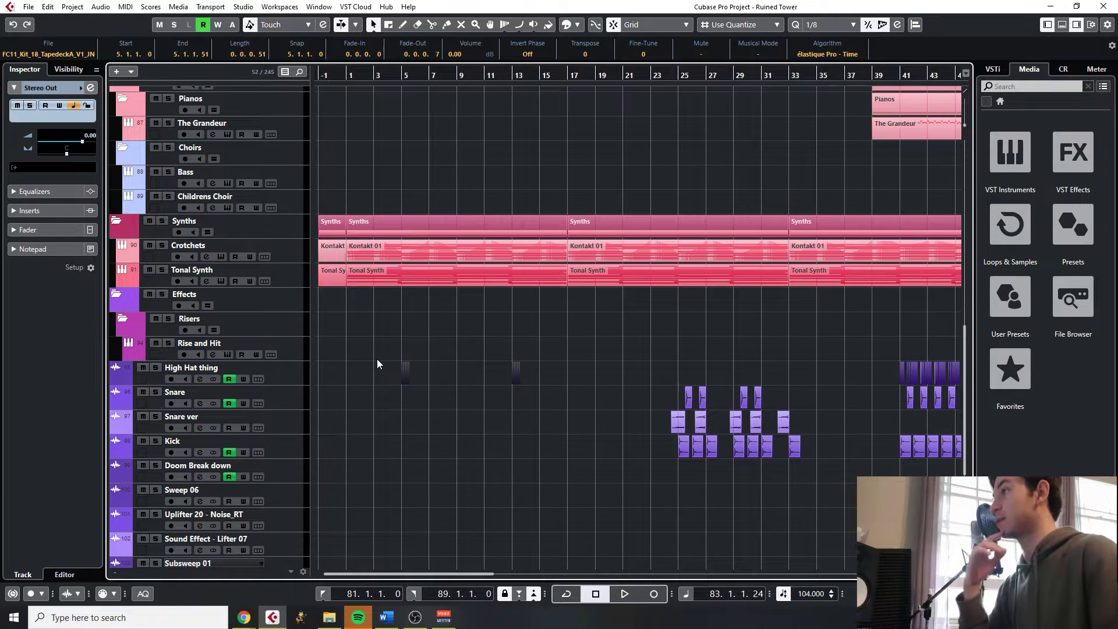
pyautogui.moveTo(454, 422); pyautogui.dragTo(379, 336)
pyautogui.moveTo(499, 481); pyautogui.dragTo(592, 292)
pyautogui.moveTo(575, 334); pyautogui.dragTo(470, 412)
pyautogui.moveTo(356, 336); pyautogui.dragTo(459, 444)
pyautogui.moveTo(586, 448); pyautogui.dragTo(375, 327)
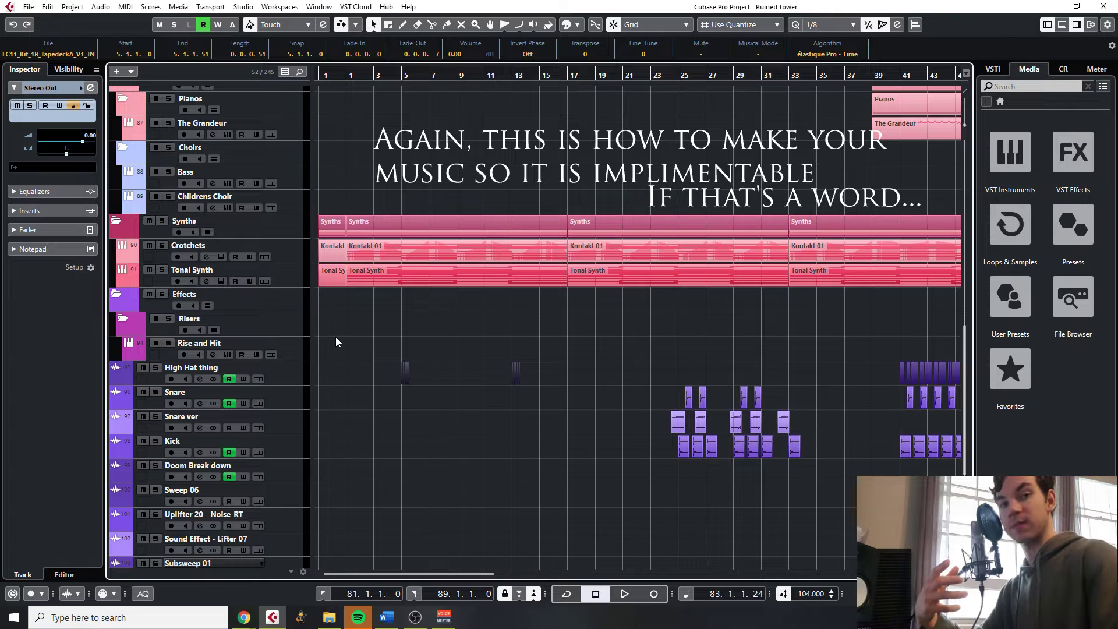
pyautogui.moveTo(561, 466); pyautogui.dragTo(322, 335)
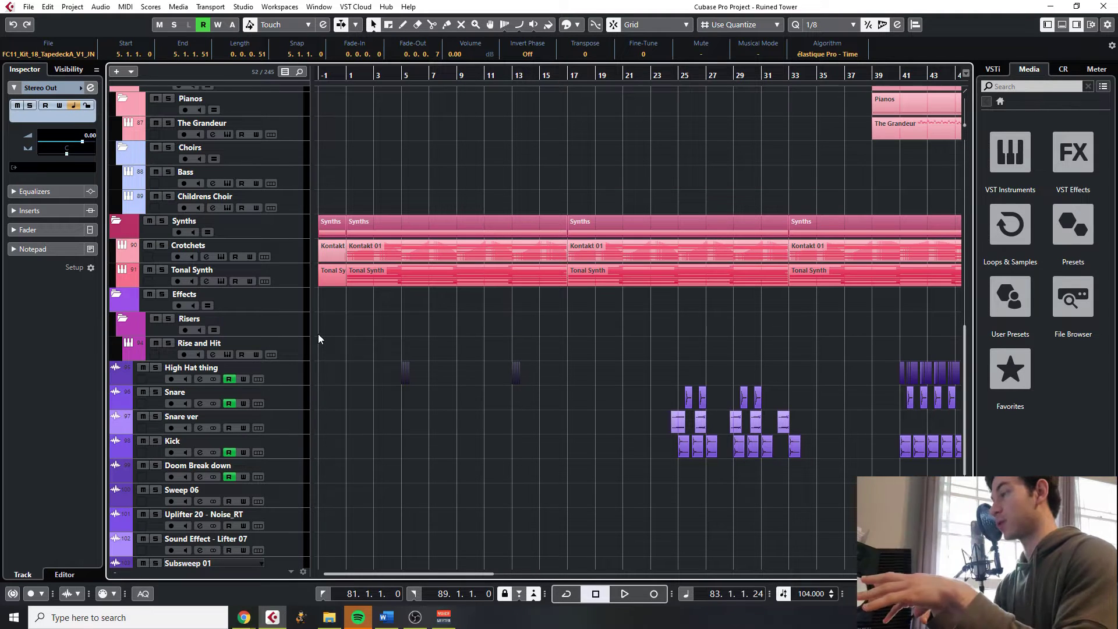
pyautogui.moveTo(589, 421); pyautogui.dragTo(357, 347)
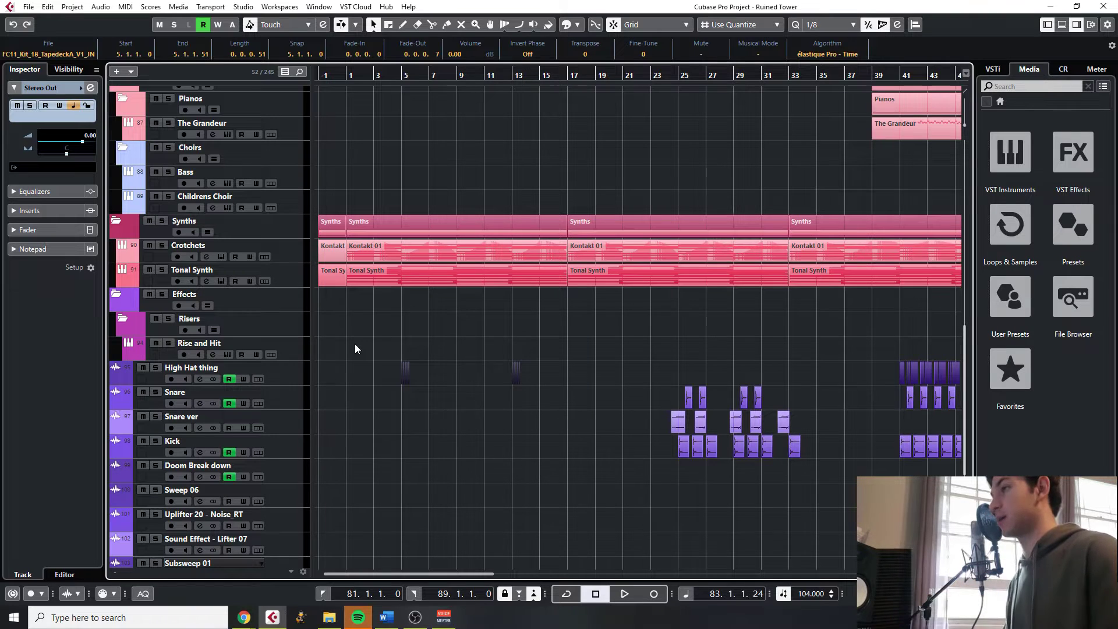
# Look over the synth, effects and drum tracks across the arrangement, up to the cymbals and piano tracks
pyautogui.scroll(-3, 355, 344)
pyautogui.click(408, 390)
pyautogui.scroll(2, 453, 357)
pyautogui.scroll(-2, 449, 358)
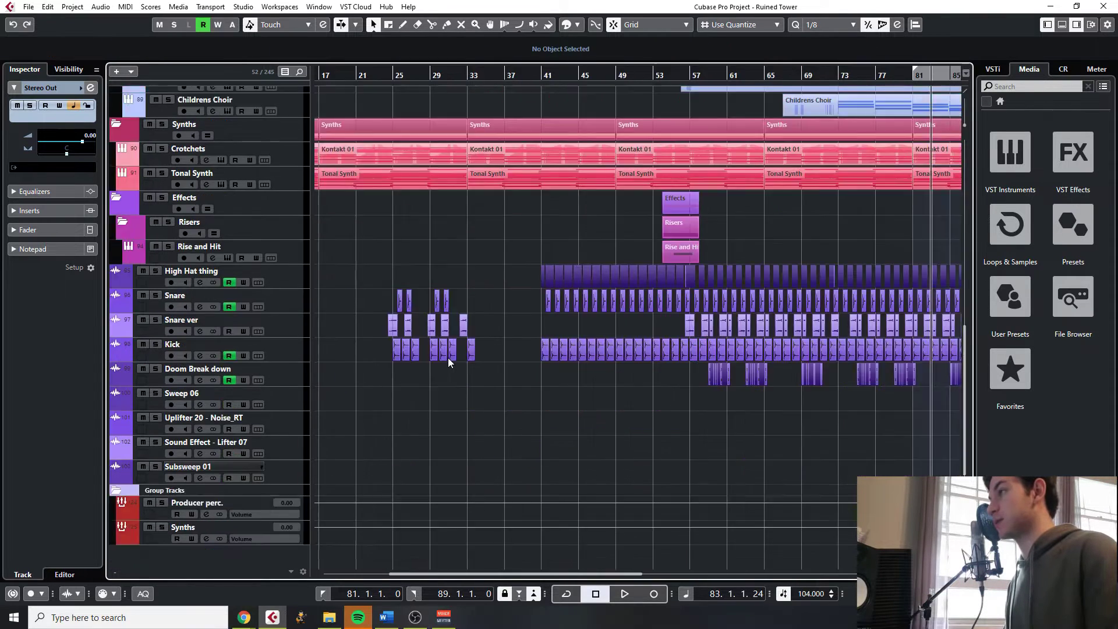
pyautogui.scroll(-3, 448, 358)
pyautogui.scroll(8, 448, 358)
pyautogui.scroll(-5, 399, 399)
pyautogui.scroll(2, 400, 399)
pyautogui.scroll(3, 399, 400)
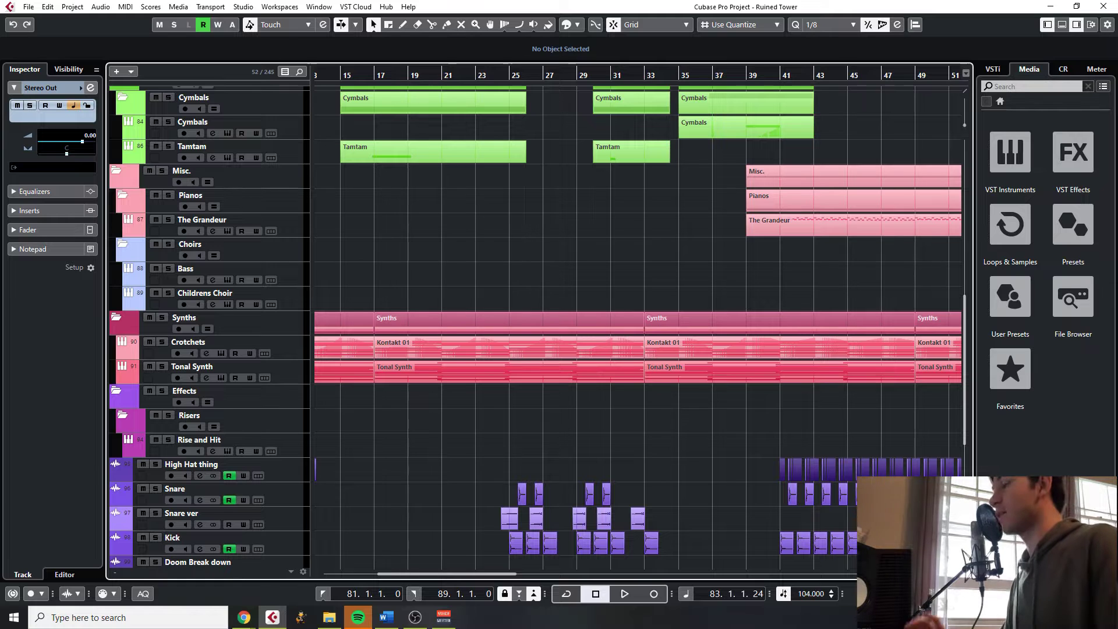
# Switch to the Word notes and review the numbered list of game states, from Roaming to the low health enemy encounter
pyautogui.hotkey('alt', 'Tab')
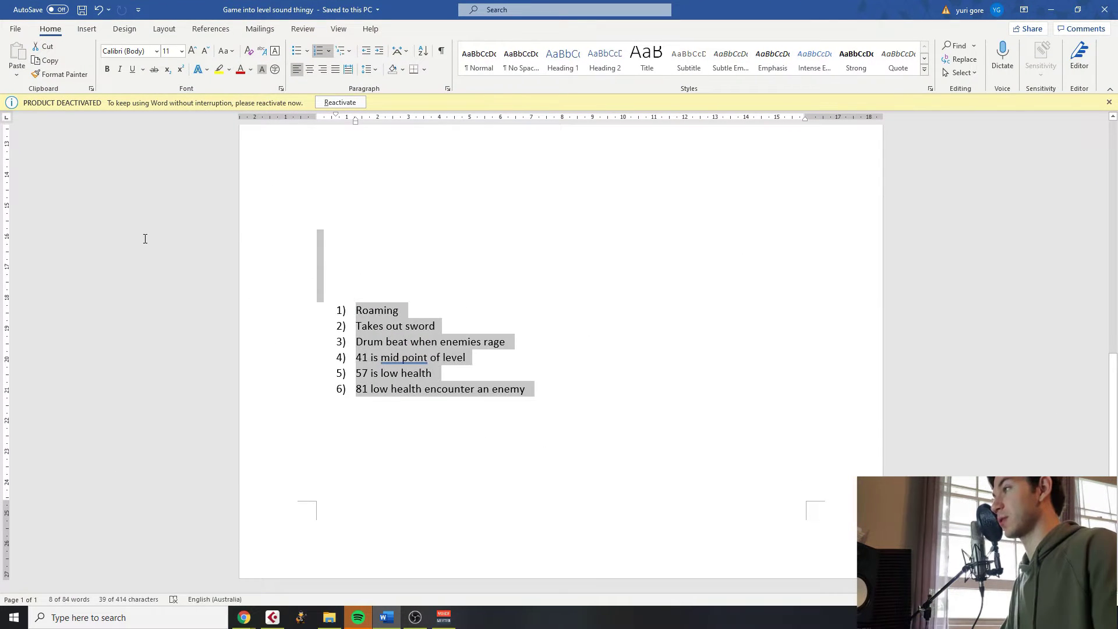
pyautogui.click(367, 322)
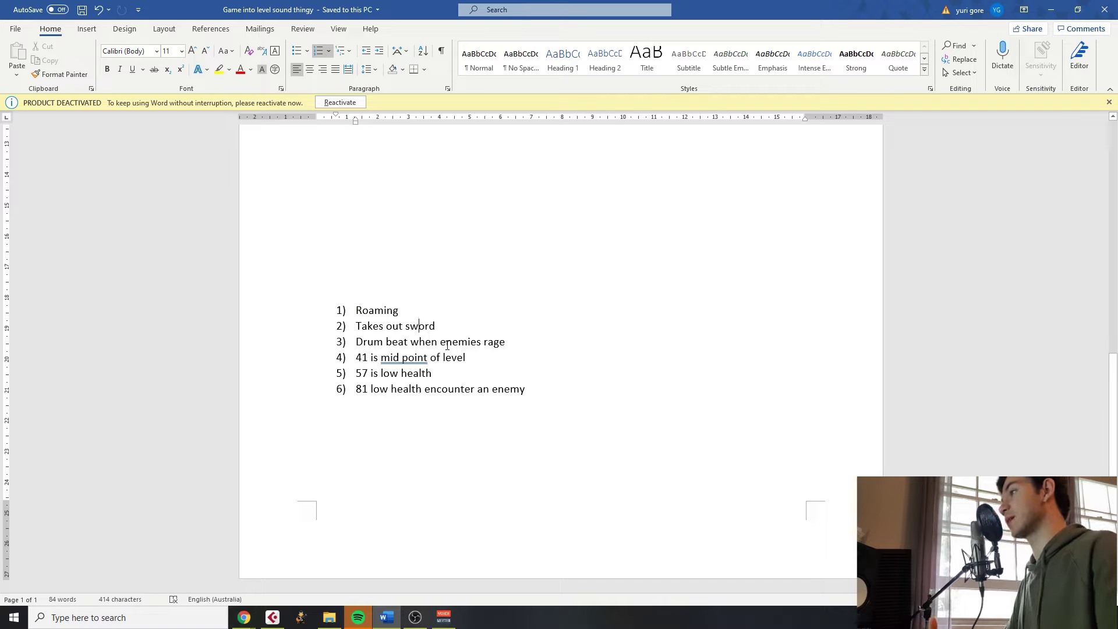
pyautogui.moveTo(447, 346); pyautogui.dragTo(412, 357)
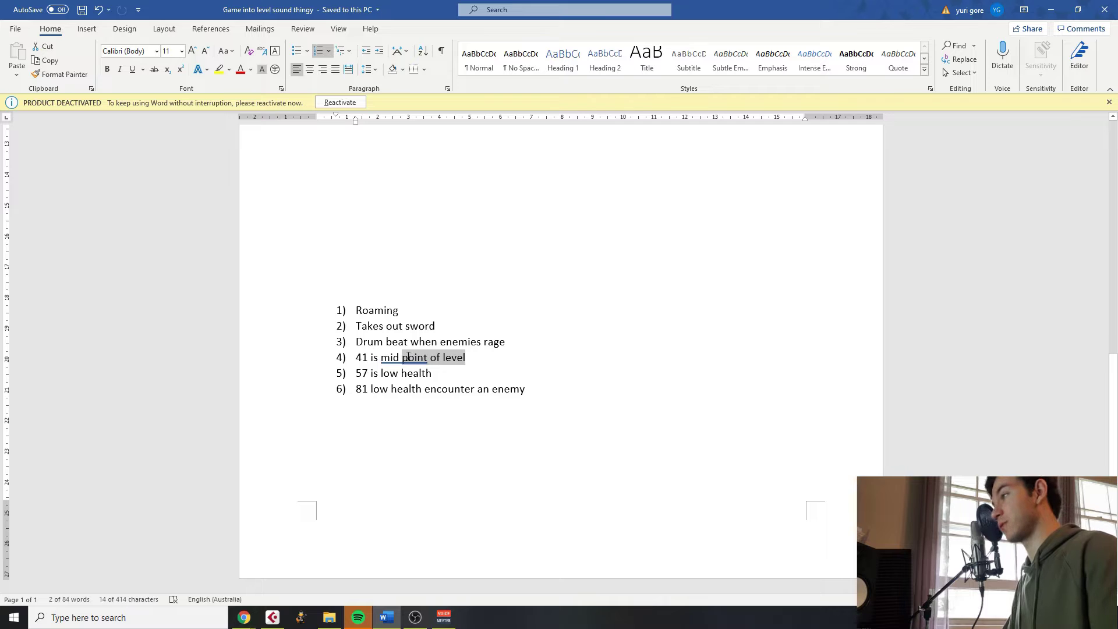
pyautogui.click(431, 375)
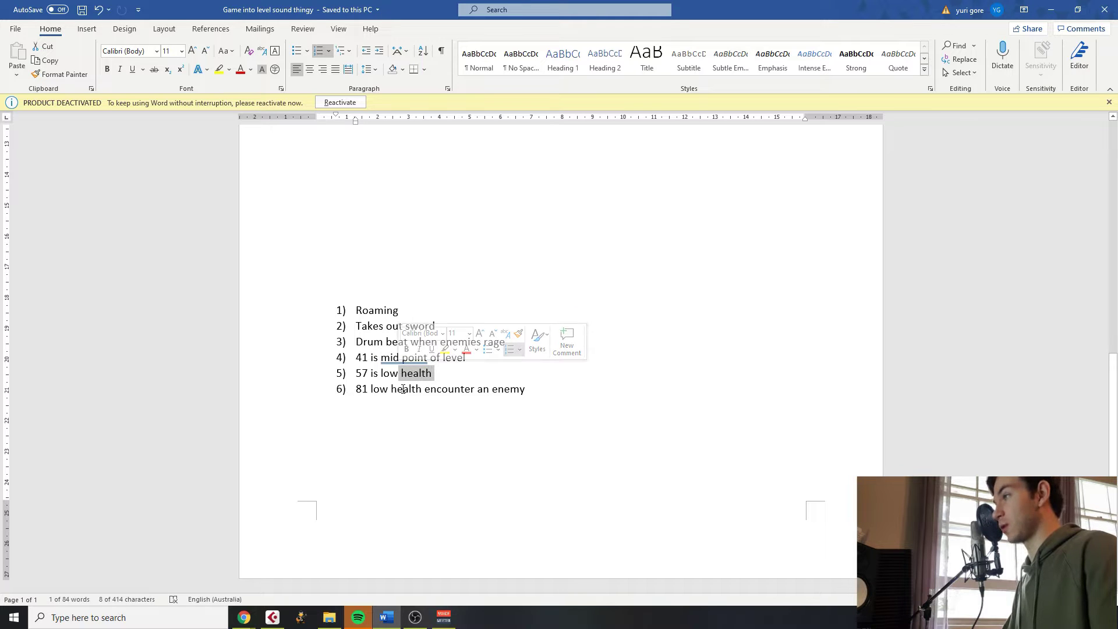
pyautogui.moveTo(525, 389)
pyautogui.mouseDown()
pyautogui.moveTo(428, 376)
pyautogui.moveTo(424, 387)
pyautogui.mouseUp()
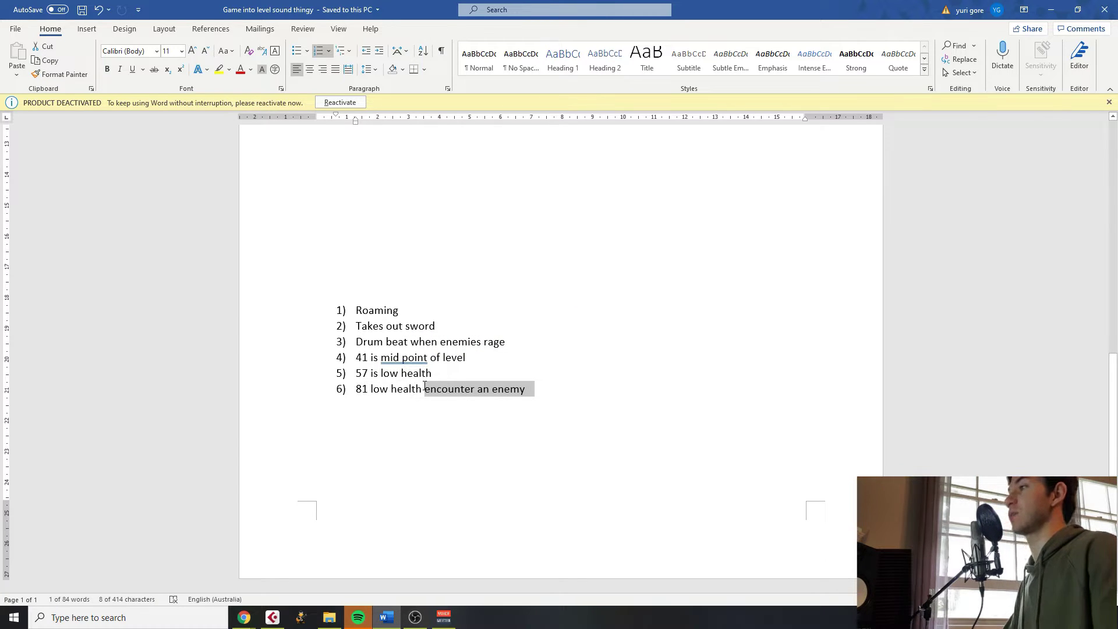
pyautogui.click(445, 437)
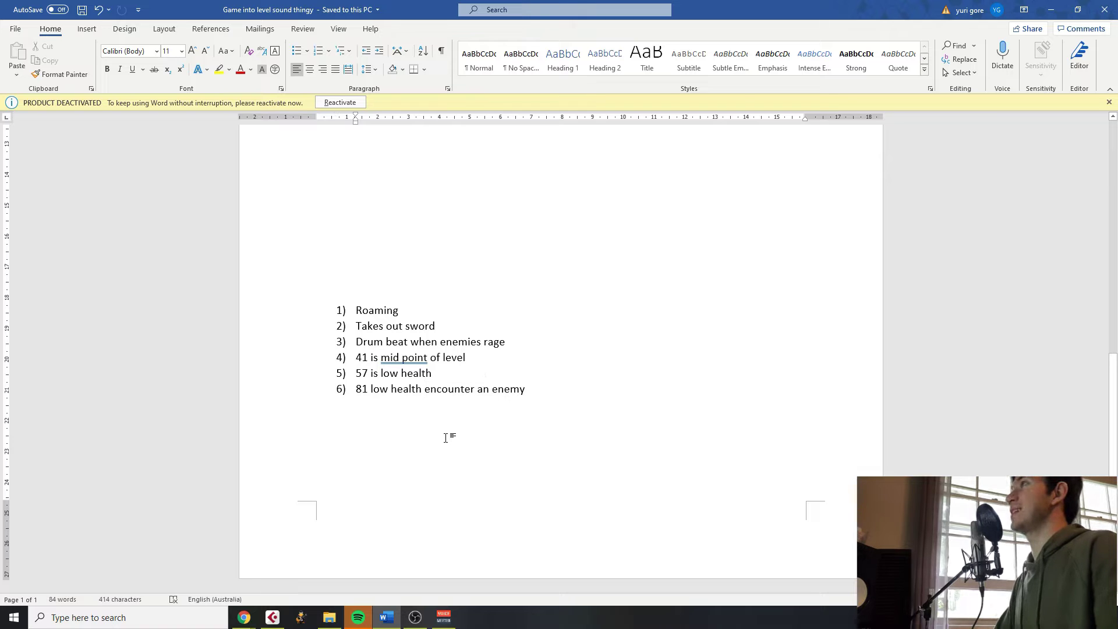
# Switch back to Cubase and play the arrangement from its beginning until past bar 91
pyautogui.hotkey('alt', 'Tab')
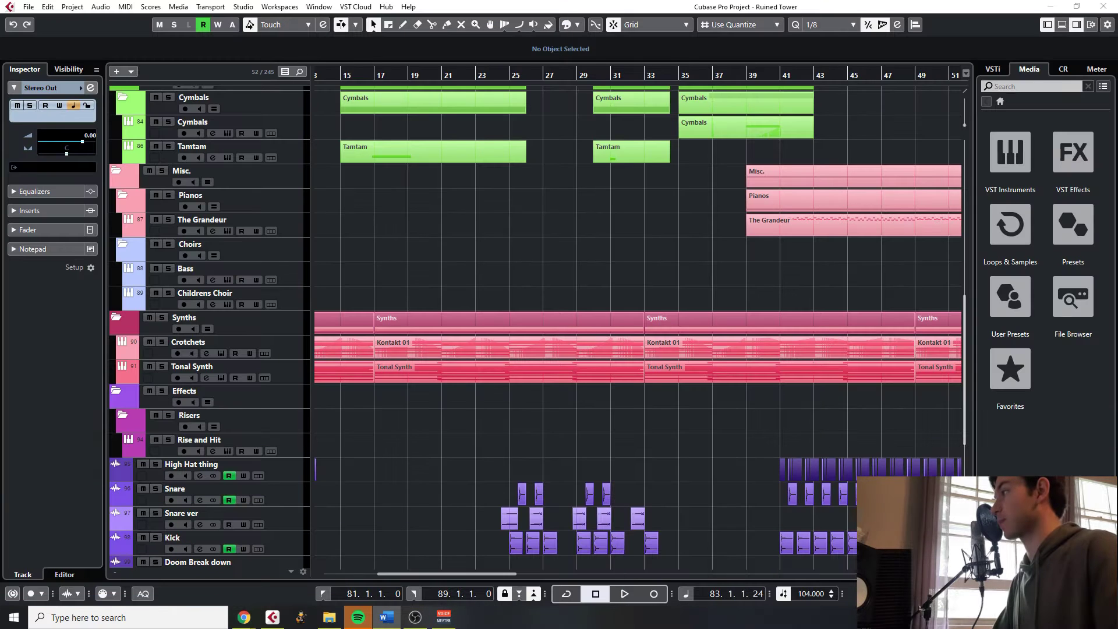
pyautogui.scroll(-5, 465, 233)
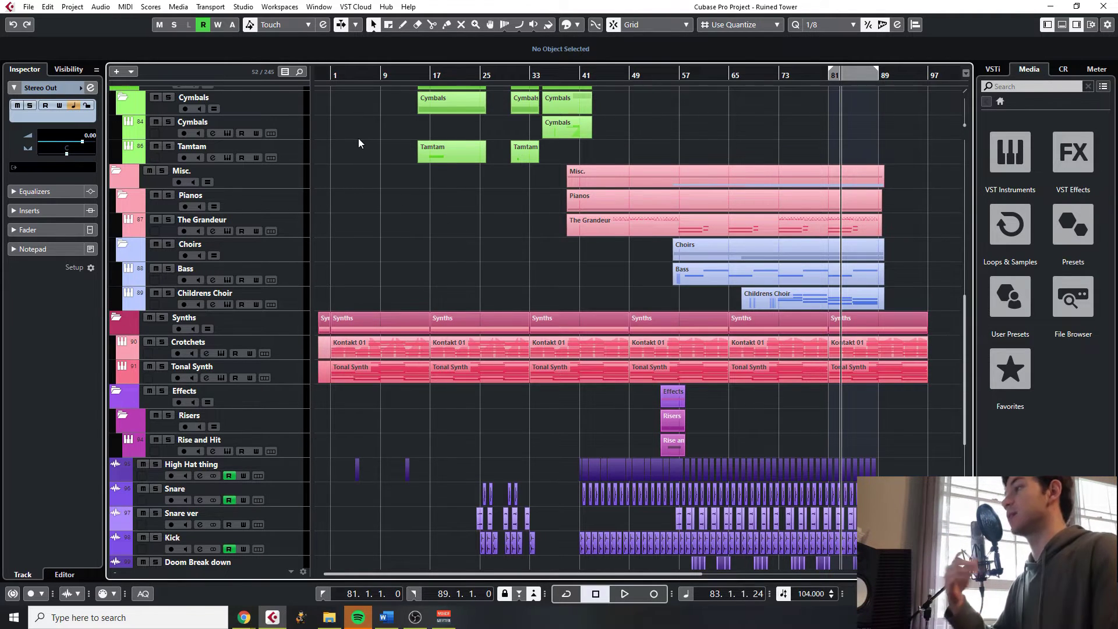
pyautogui.scroll(5, 358, 139)
pyautogui.scroll(-5, 358, 138)
pyautogui.scroll(4, 358, 170)
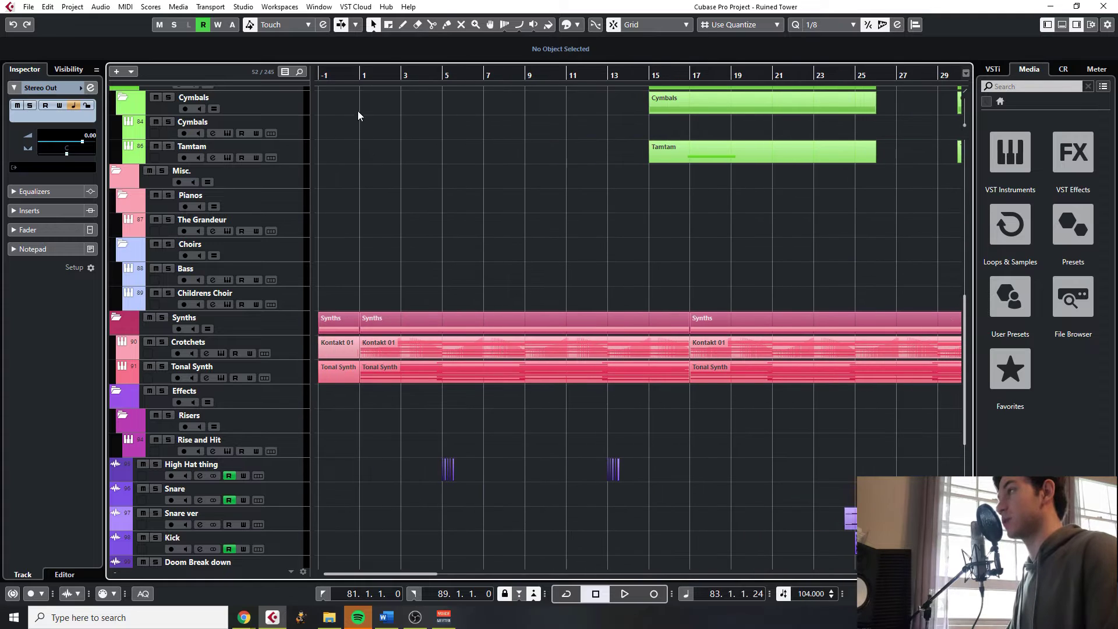
pyautogui.click(348, 76)
pyautogui.press('space')
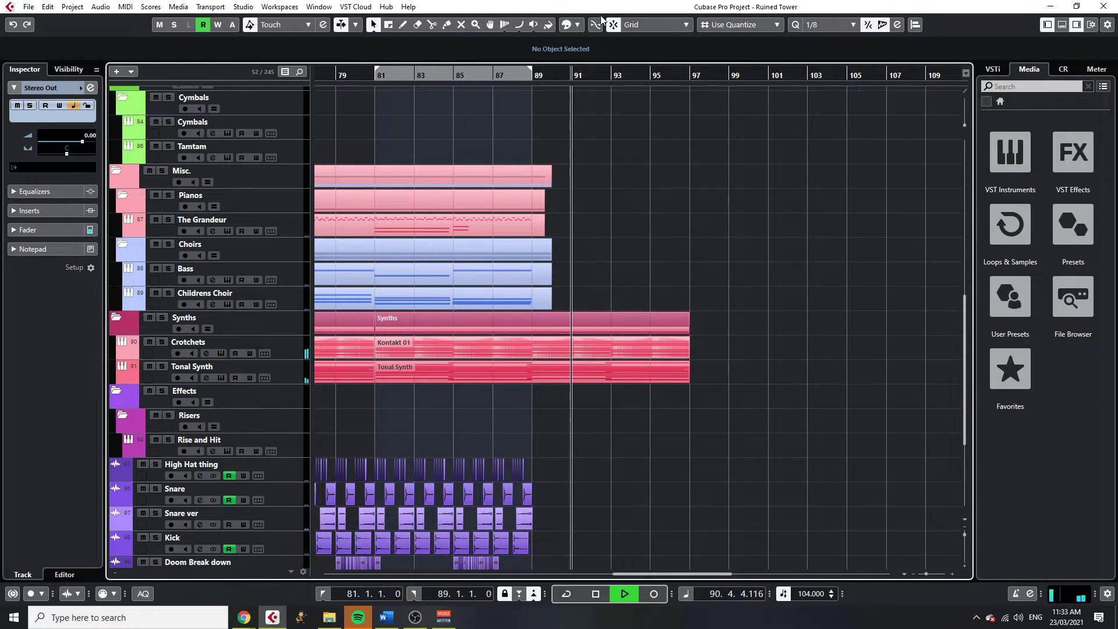
pyautogui.press('space')
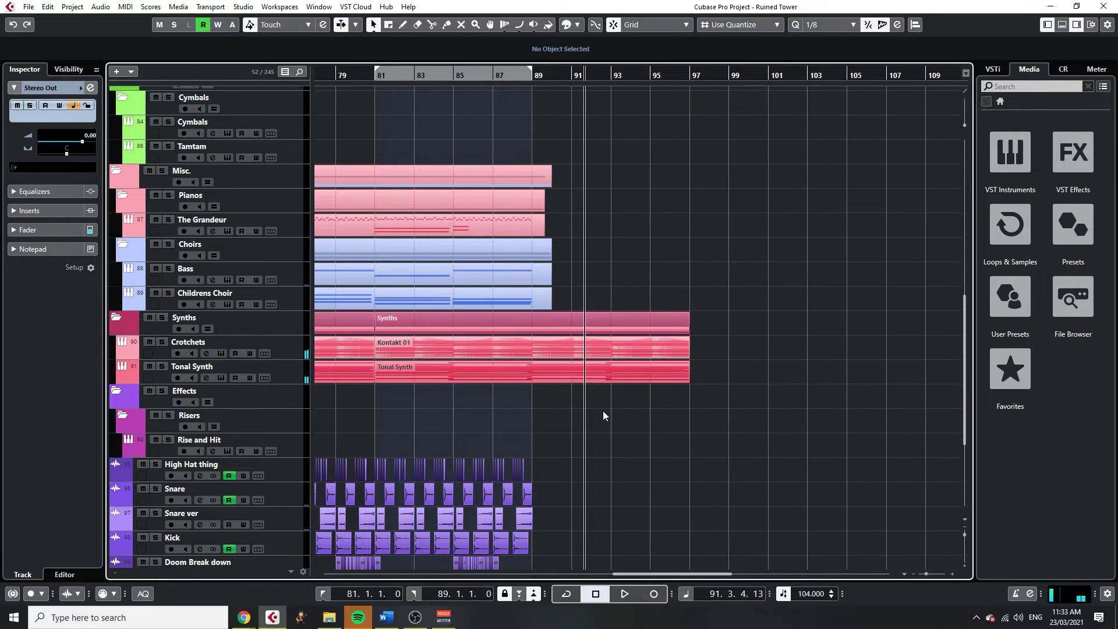
# Survey the full arrangement from the string tracks down to the drums, with the whole timeline in view
pyautogui.press('g')
pyautogui.press('g')
pyautogui.press('g')
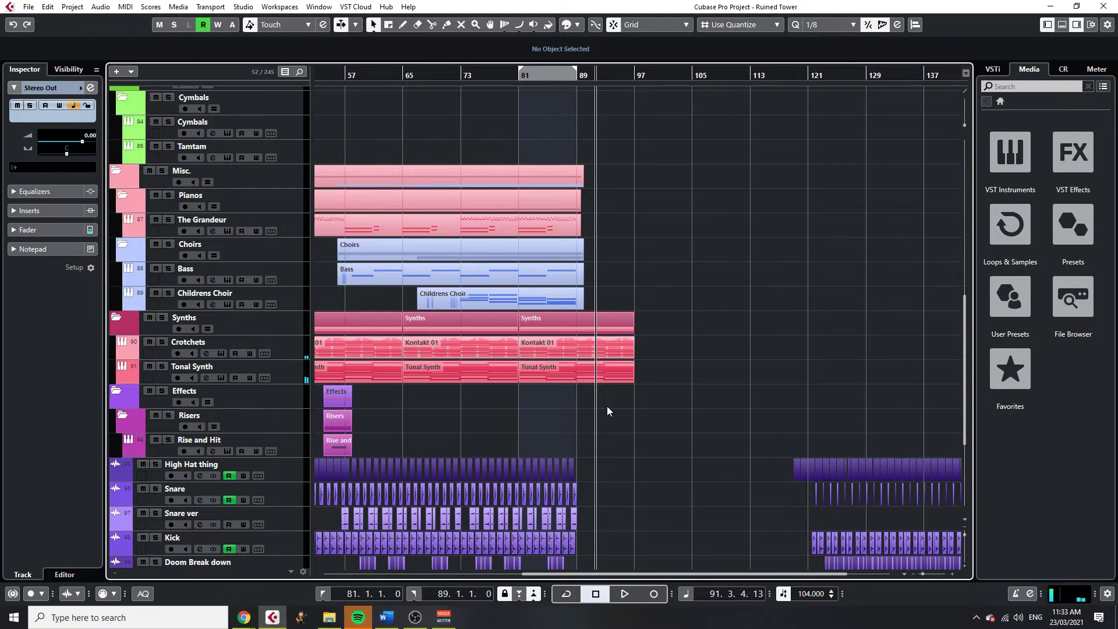
pyautogui.scroll(15, 607, 407)
pyautogui.scroll(1, 607, 406)
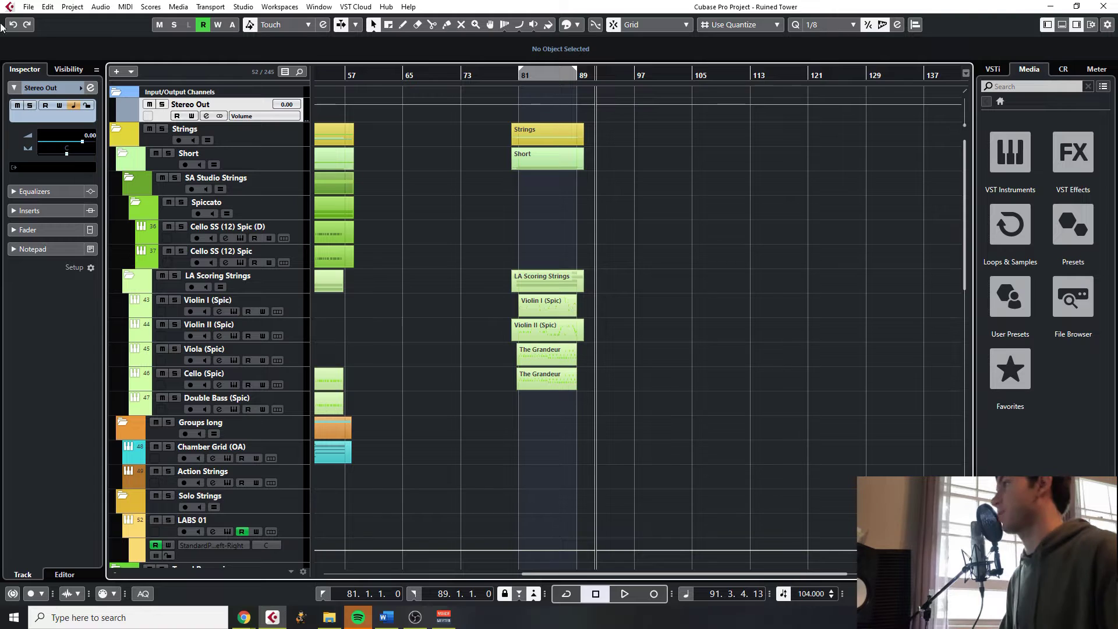
pyautogui.hscroll(-10, 578, 332)
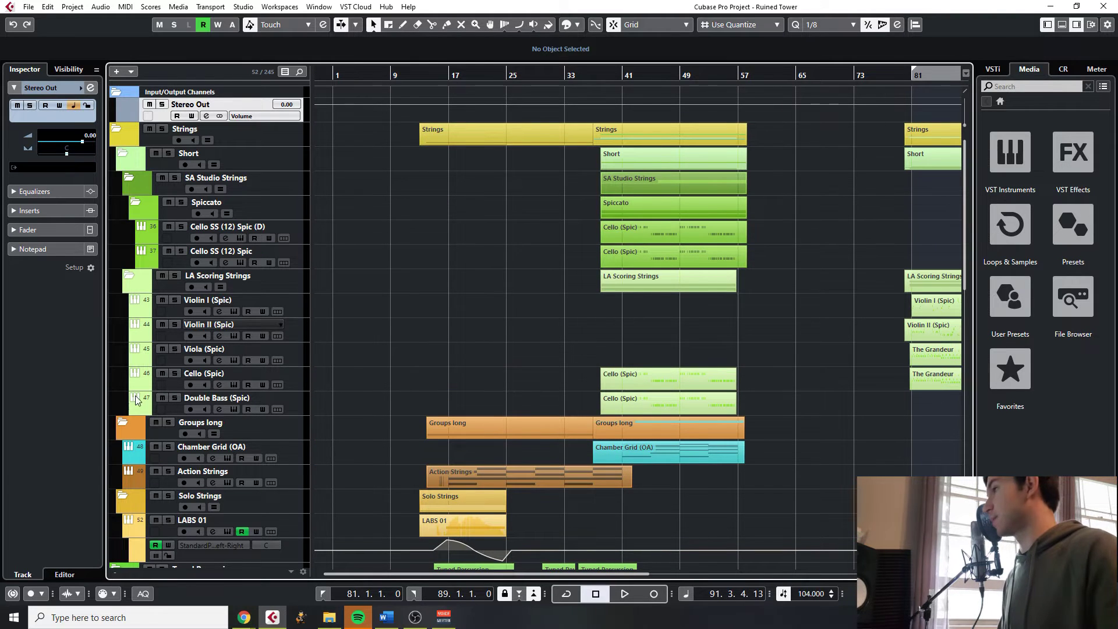
pyautogui.scroll(-15, 688, 383)
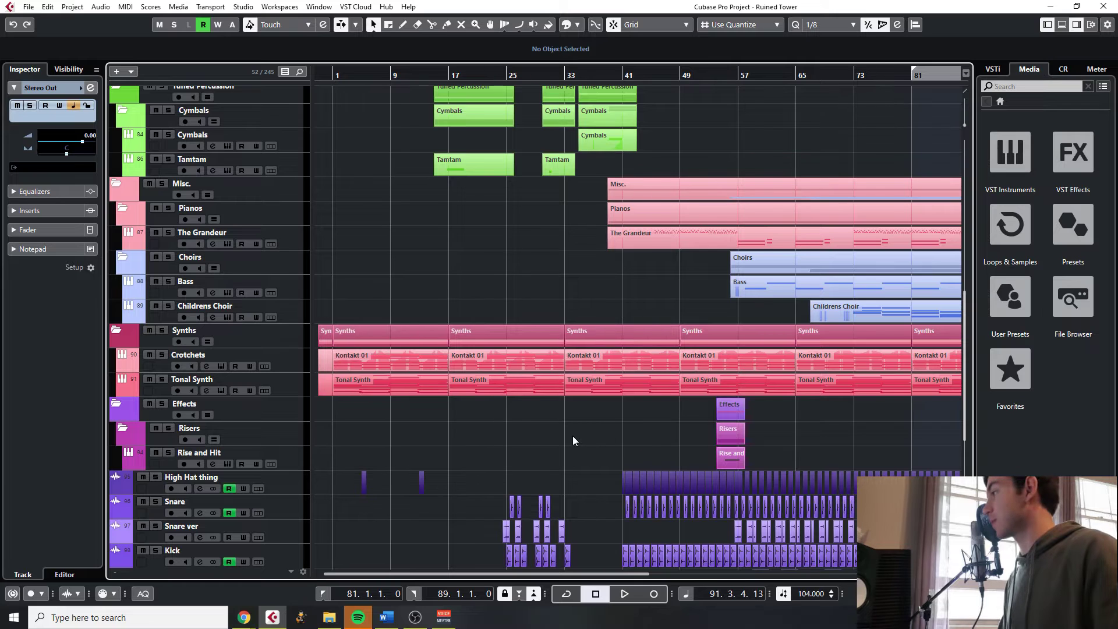
pyautogui.press('g')
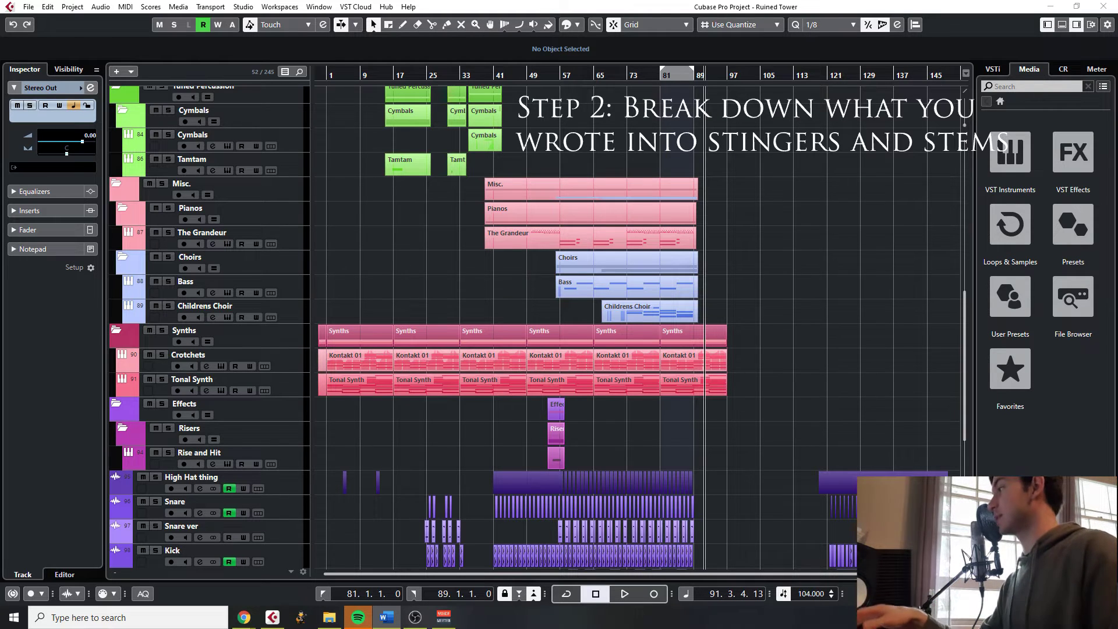
# Select the opening section's synth and High Hat thing events between bars 1 and 17
pyautogui.click(468, 277)
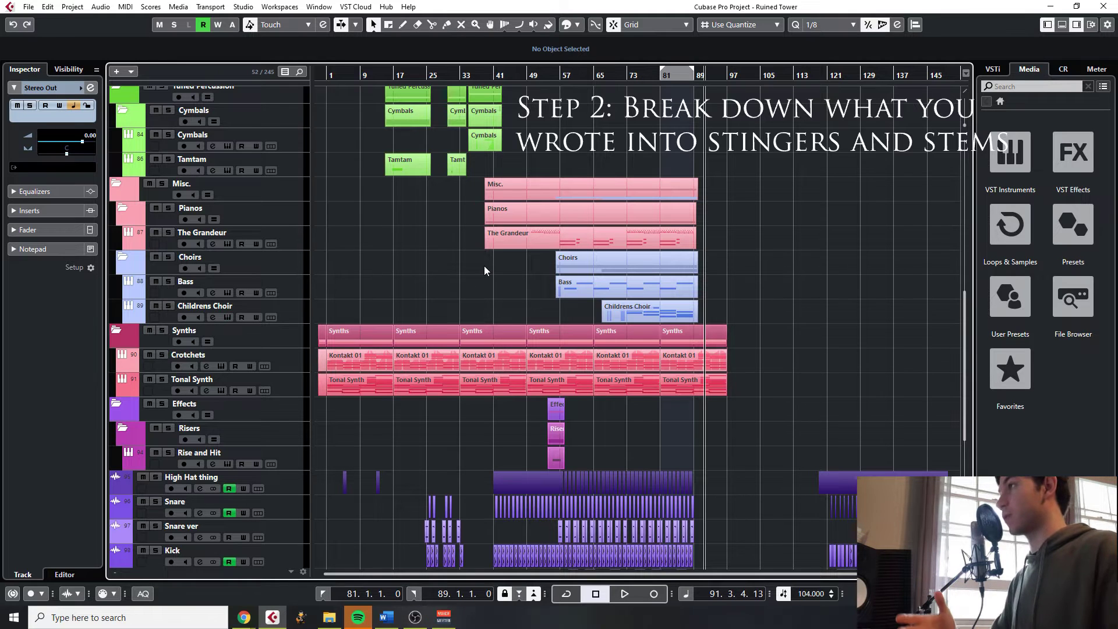
pyautogui.scroll(-5, 431, 273)
pyautogui.keyDown('ctrl'); pyautogui.scroll(3, 354, 330); pyautogui.keyUp('ctrl')
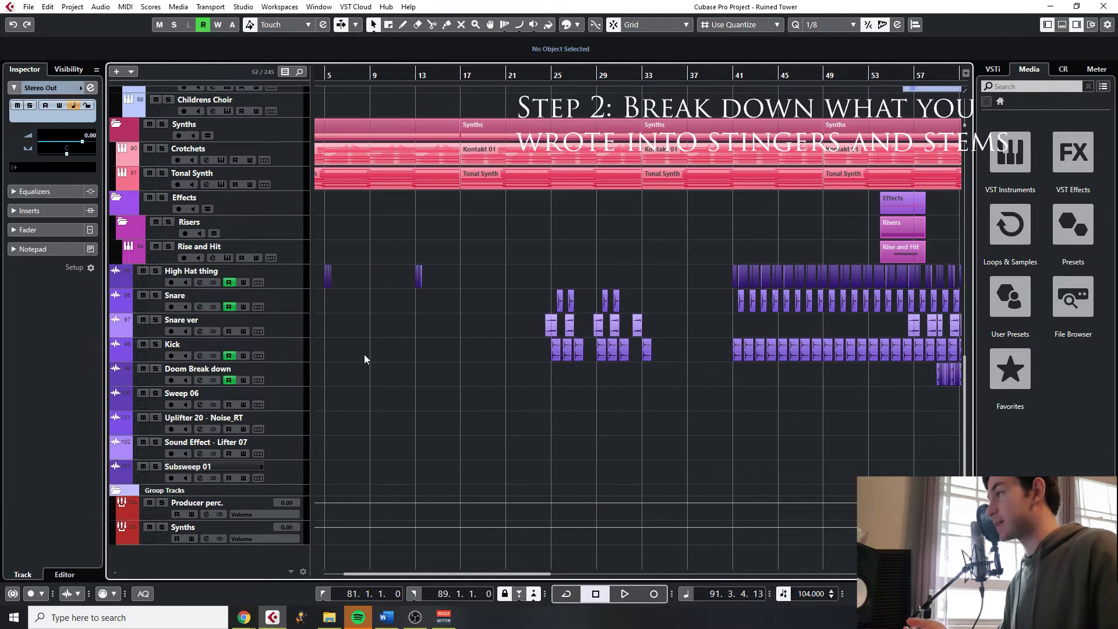
pyautogui.hscroll(-2, 364, 358)
pyautogui.moveTo(363, 417); pyautogui.dragTo(495, 120)
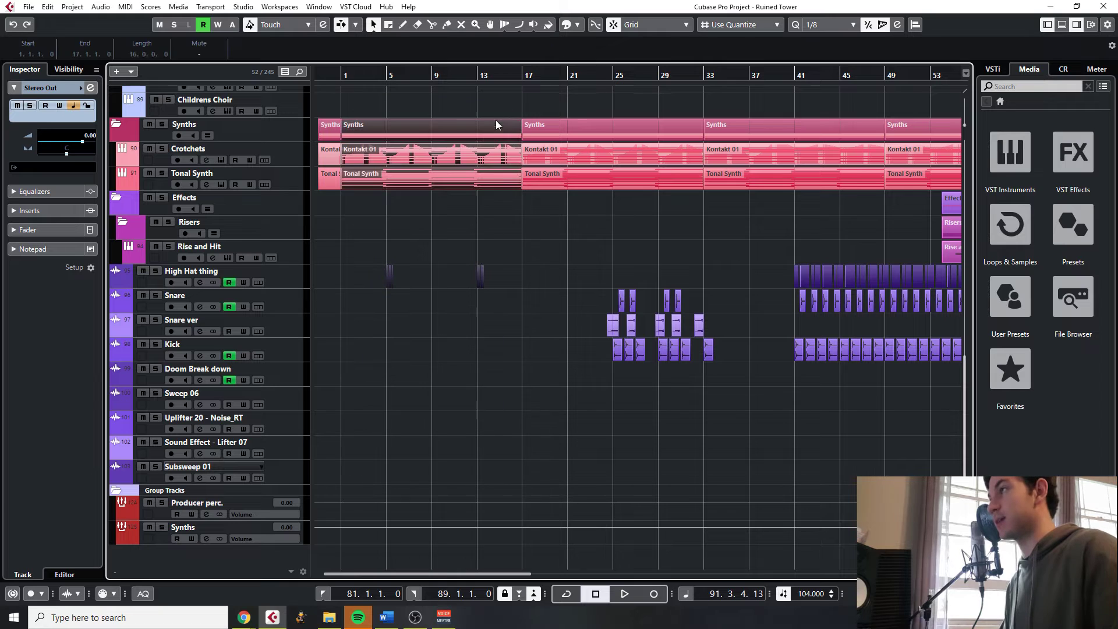
# Select the second section's long strings, solo strings, percussion, synth and drum events starting from bar 13, and check which tracks it covers
pyautogui.scroll(2, 529, 352)
pyautogui.moveTo(536, 483); pyautogui.dragTo(688, 53)
pyautogui.scroll(-4, 682, 396)
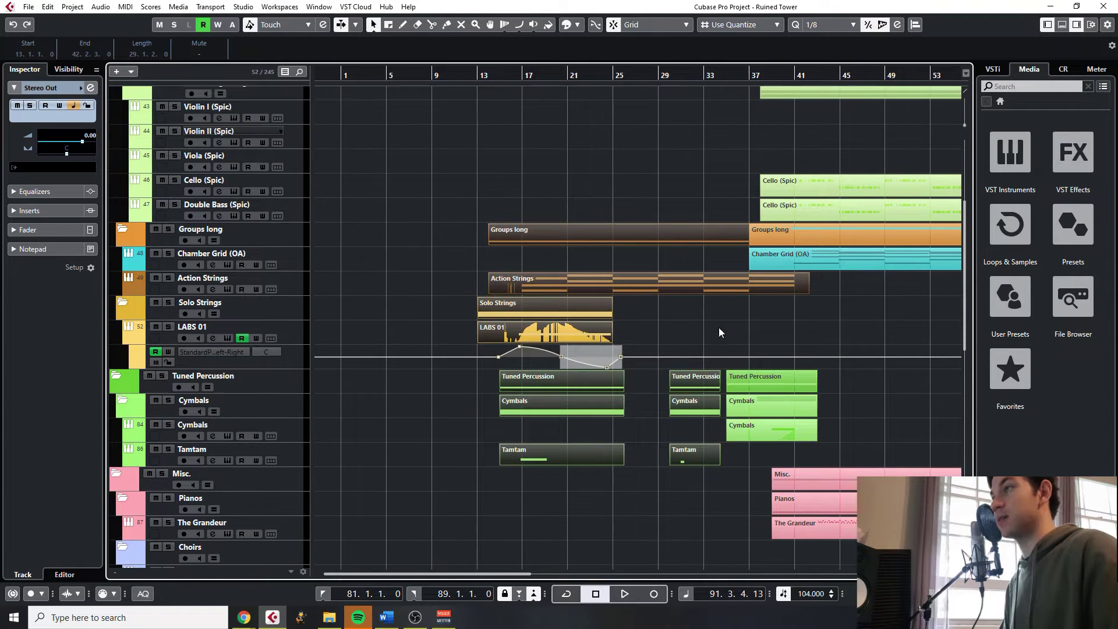
pyautogui.scroll(-10, 620, 513)
pyautogui.hscroll(3, 622, 442)
pyautogui.scroll(4, 626, 446)
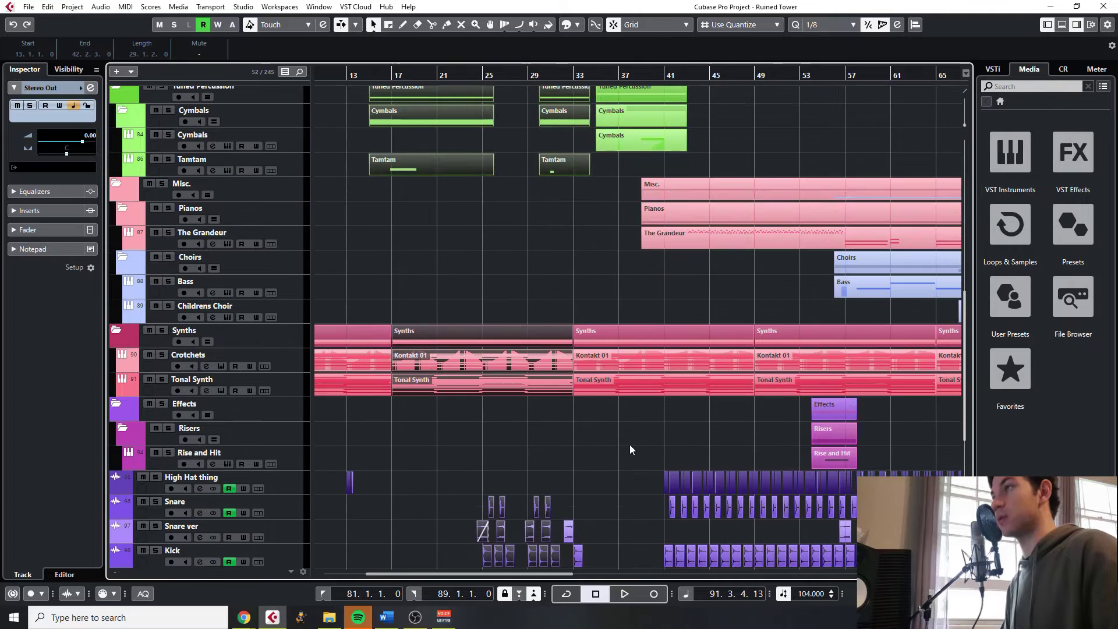
# Select the middle section's events starting from bar 37, check them across the tracks, and clear the selection
pyautogui.scroll(6, 699, 244)
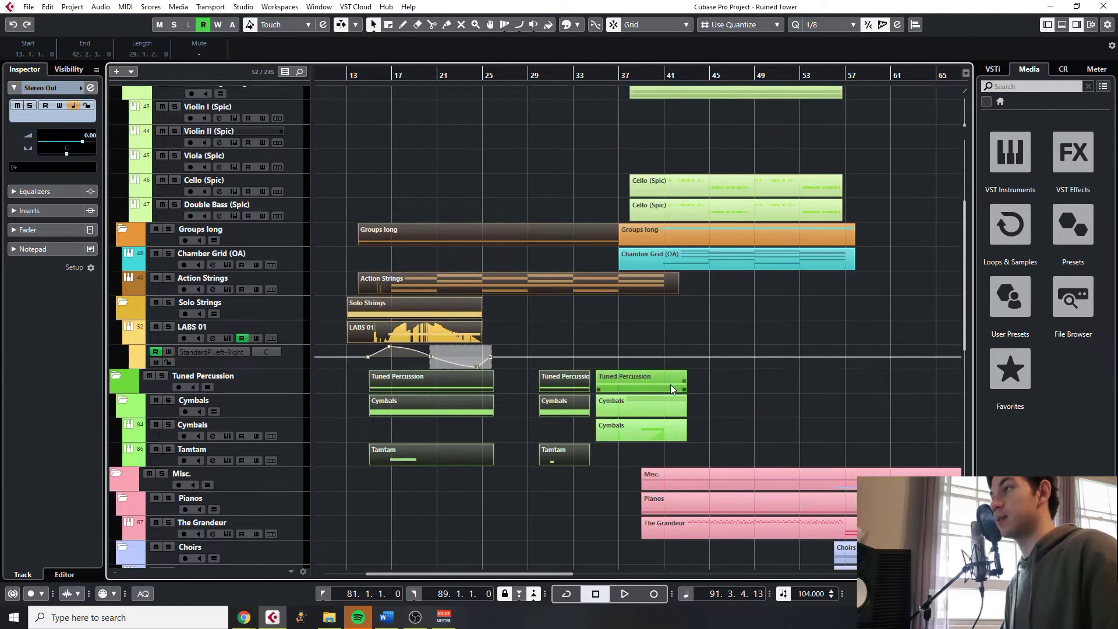
pyautogui.scroll(-8, 670, 385)
pyautogui.scroll(10, 669, 382)
pyautogui.scroll(-3, 669, 382)
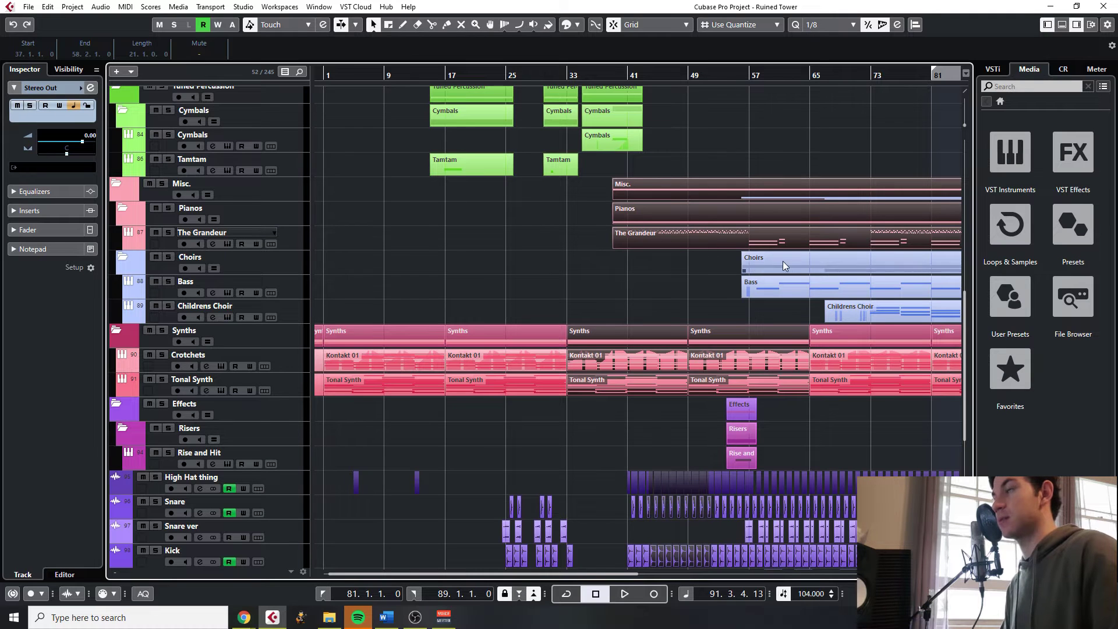
pyautogui.click(683, 309)
# Select the low-health section's piano, choir, synth and drum events after bar 57 and check them across the tracks
pyautogui.hscroll(4, 677, 317)
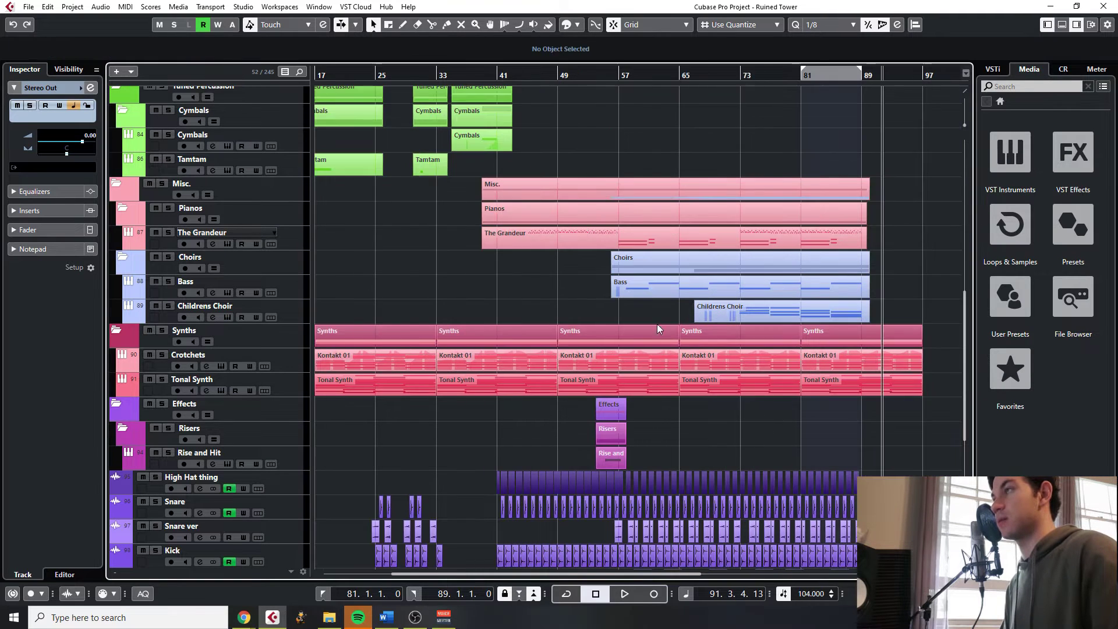
pyautogui.scroll(-4, 711, 492)
pyautogui.moveTo(659, 452); pyautogui.dragTo(823, 180)
pyautogui.scroll(10, 815, 181)
pyautogui.scroll(-7, 815, 421)
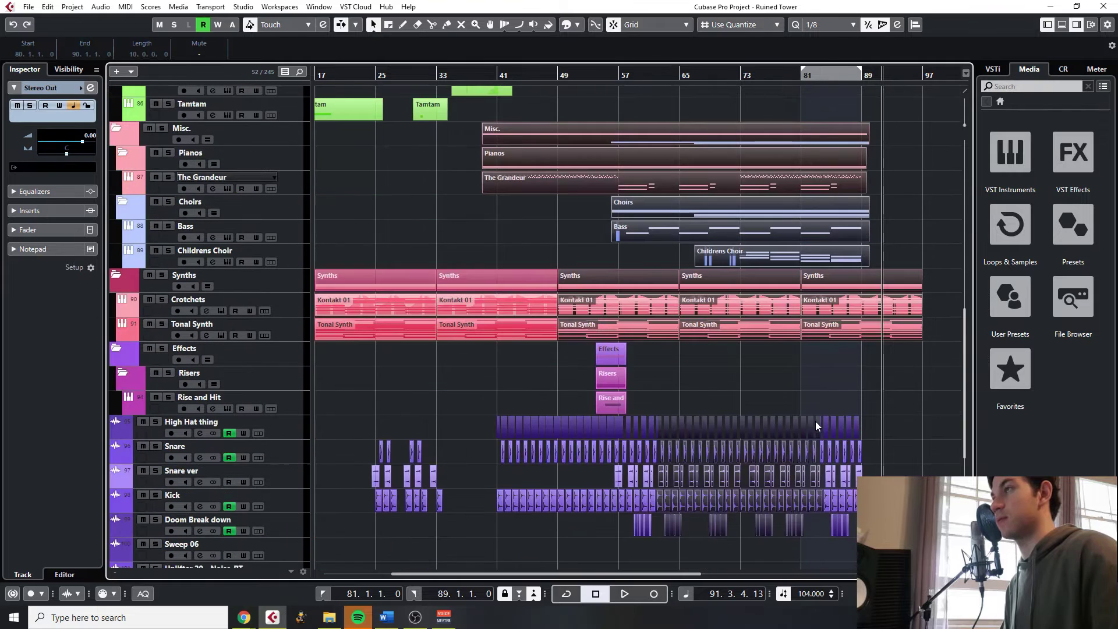
pyautogui.scroll(10, 851, 524)
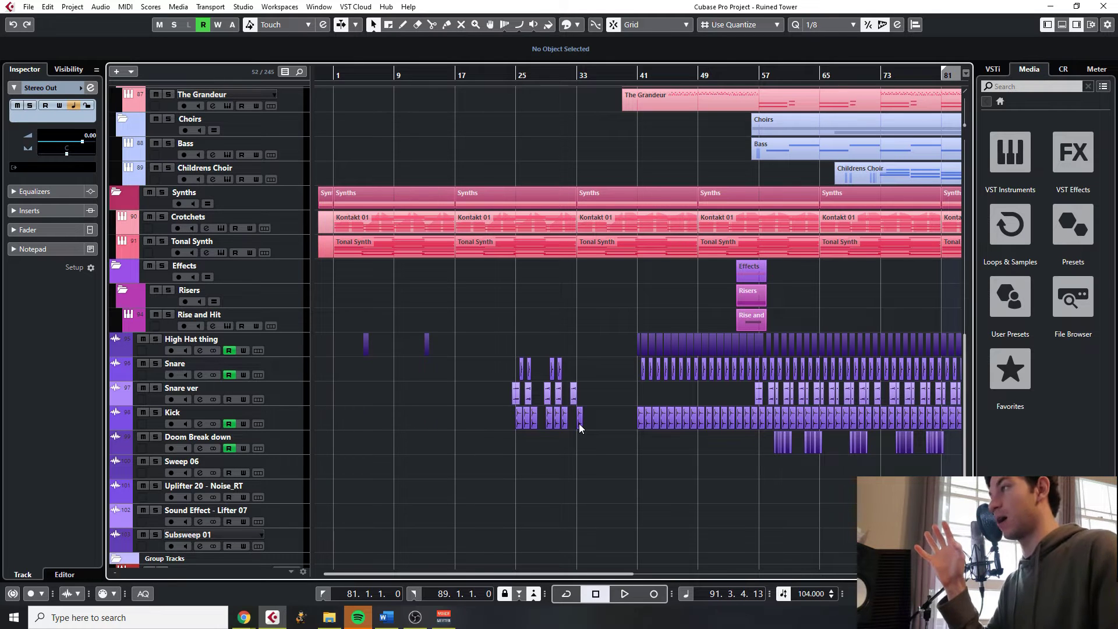
pyautogui.scroll(5, 537, 431)
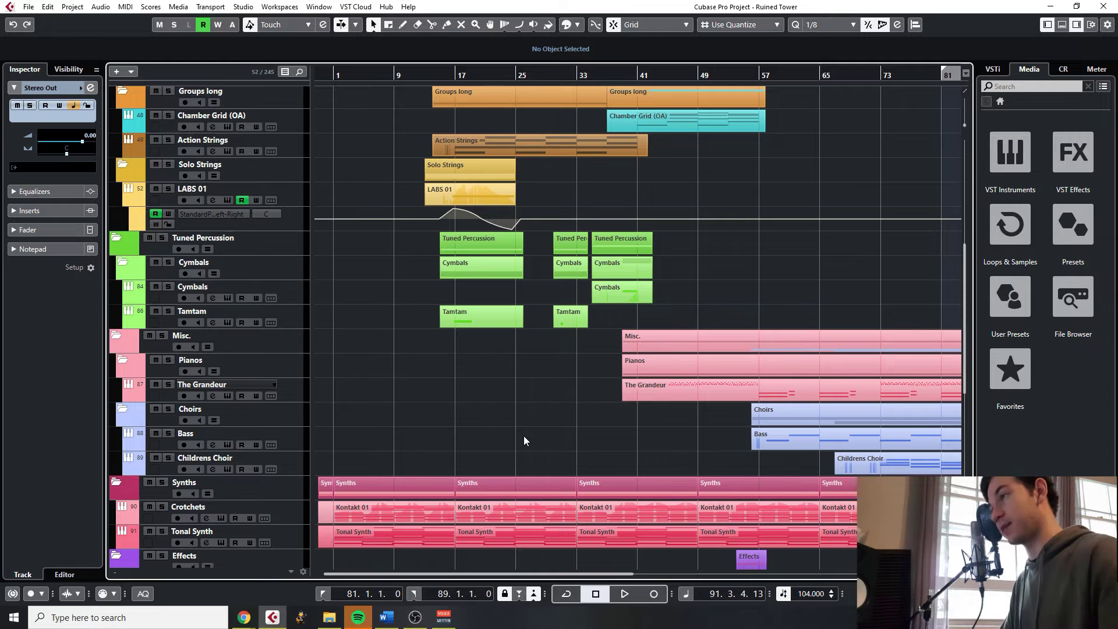
pyautogui.scroll(-10, 523, 436)
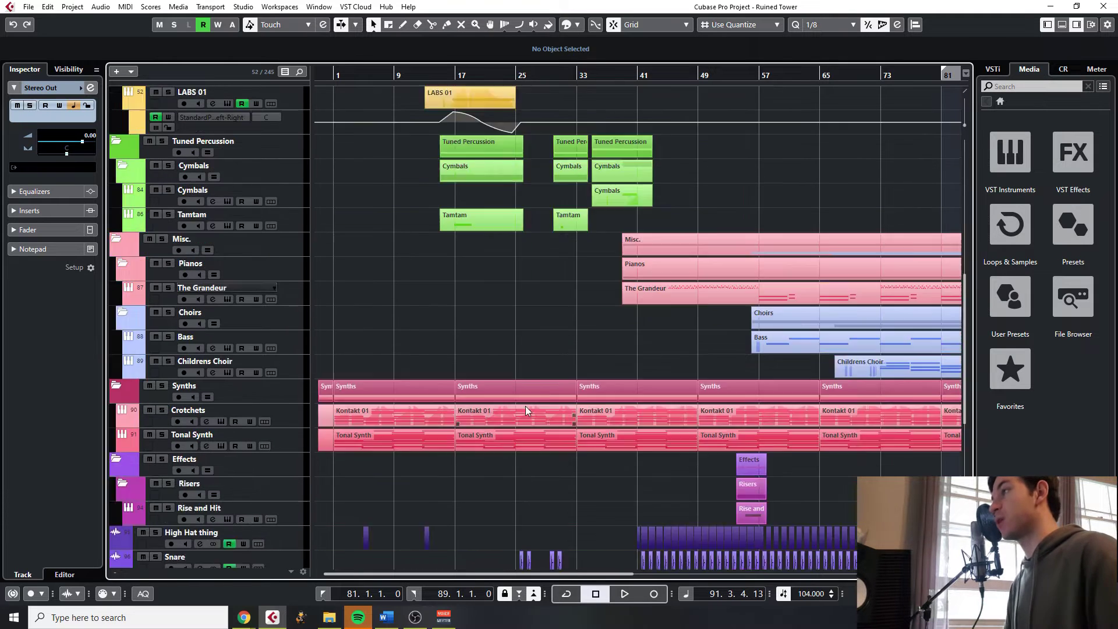
# Select the Crotchets and Tonal Synth tracks and all of their events along the timeline
pyautogui.scroll(5, 393, 389)
pyautogui.scroll(4, 393, 389)
pyautogui.scroll(-4, 376, 396)
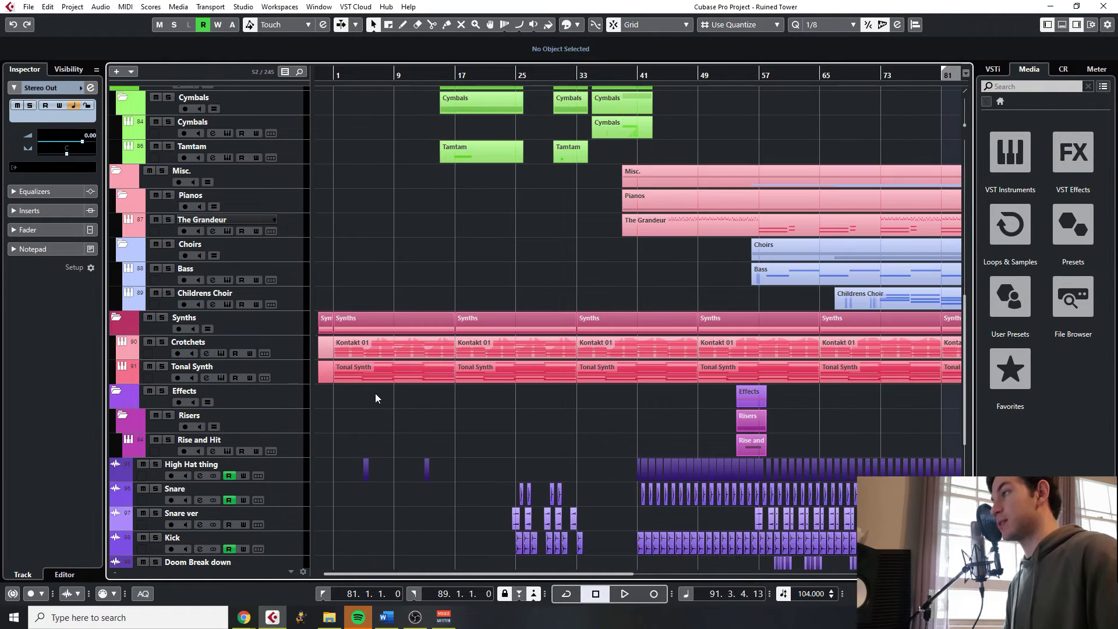
pyautogui.moveTo(395, 337); pyautogui.dragTo(398, 338)
pyautogui.scroll(-3, 379, 354)
pyautogui.click(287, 349)
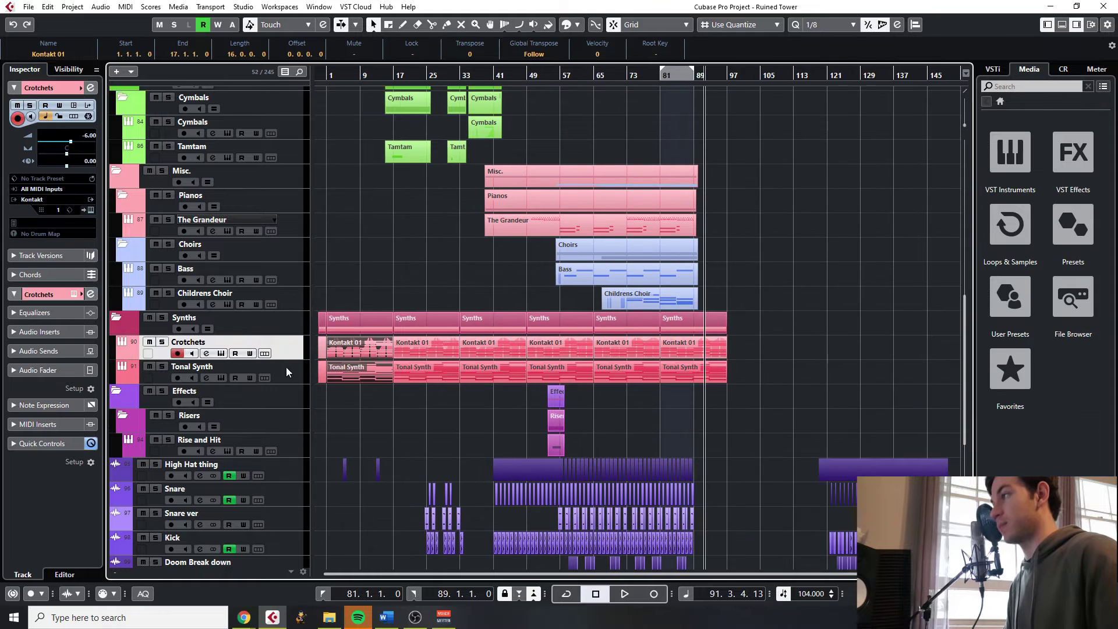
pyautogui.keyDown('shift'); pyautogui.click(279, 368); pyautogui.keyUp('shift')
pyautogui.moveTo(764, 371); pyautogui.dragTo(277, 347)
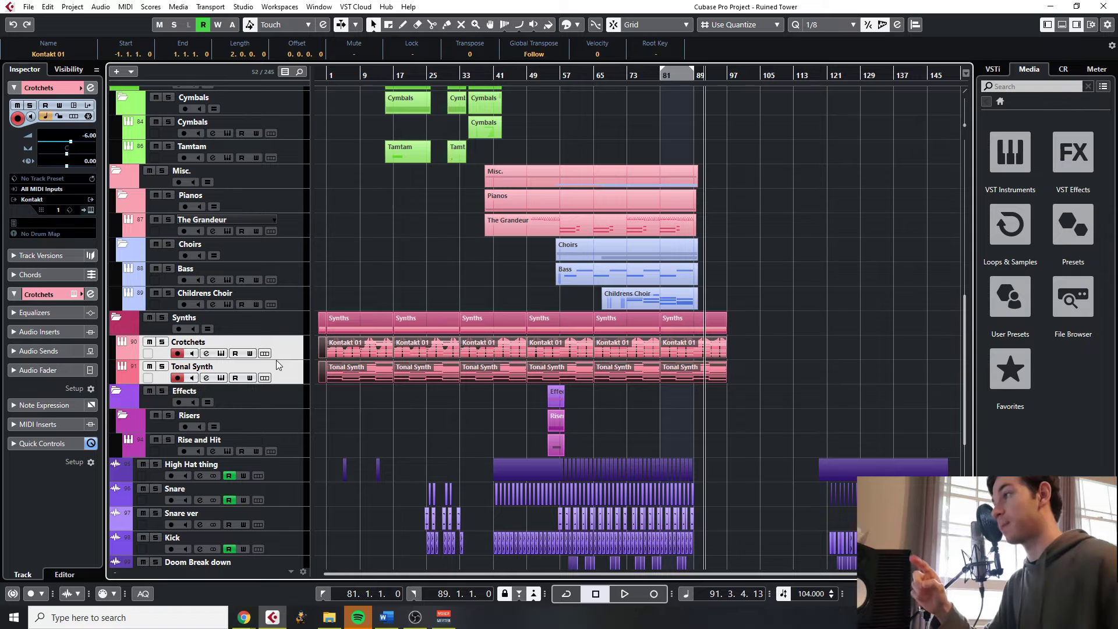
# Select the opening section's Crotchets and Tonal Synth events from bar 1 to 17, and the High Hat thing events at bars 5 and 13
pyautogui.scroll(3, 368, 450)
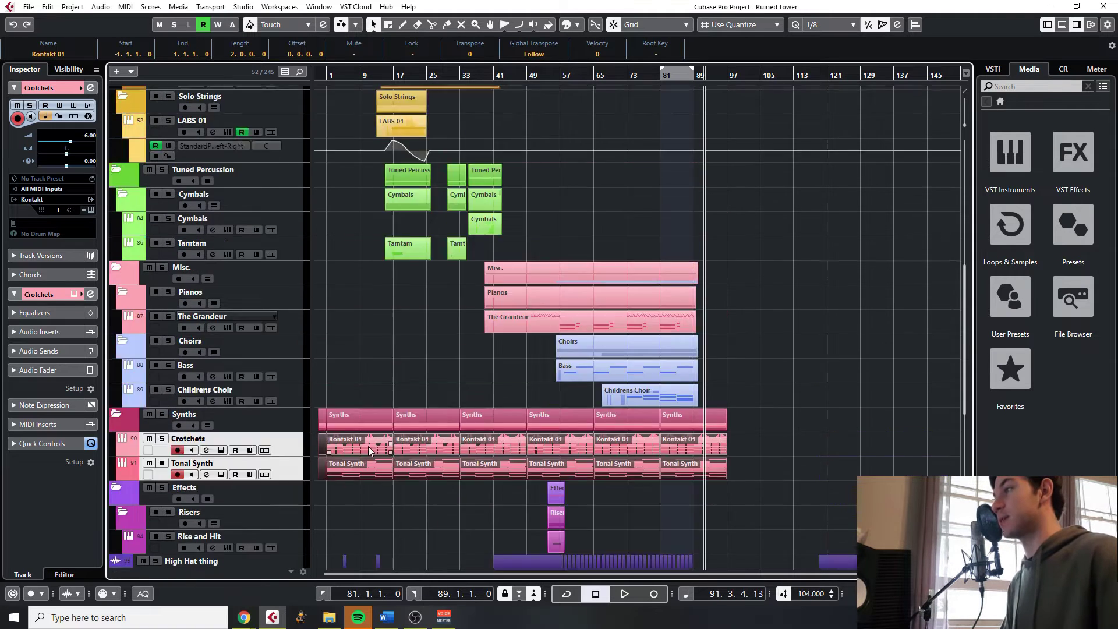
pyautogui.scroll(-6, 369, 450)
pyautogui.click(366, 320)
pyautogui.moveTo(358, 252); pyautogui.dragTo(361, 259)
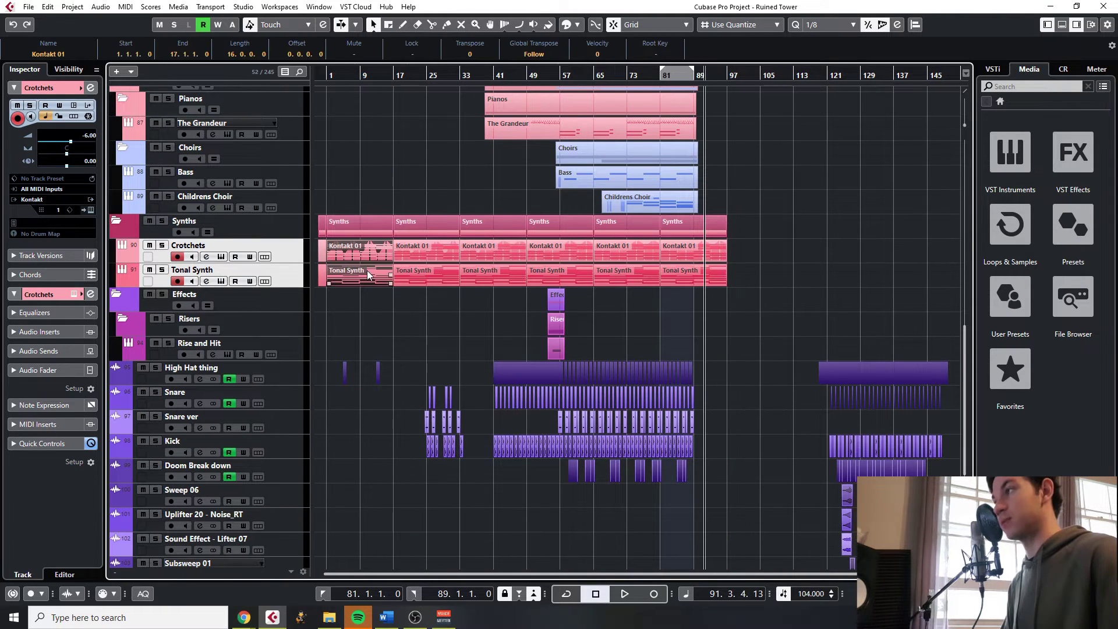
pyautogui.scroll(2, 366, 270)
pyautogui.moveTo(390, 408); pyautogui.dragTo(318, 412)
pyautogui.scroll(3, 415, 345)
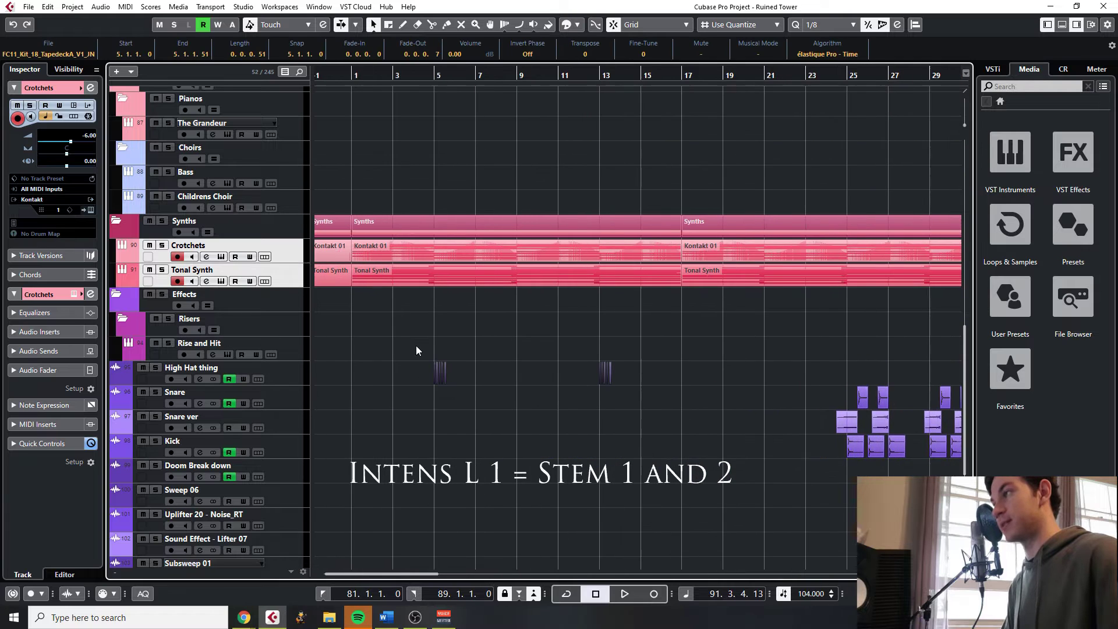
pyautogui.scroll(-2, 455, 370)
pyautogui.scroll(10, 455, 369)
pyautogui.scroll(-2, 456, 370)
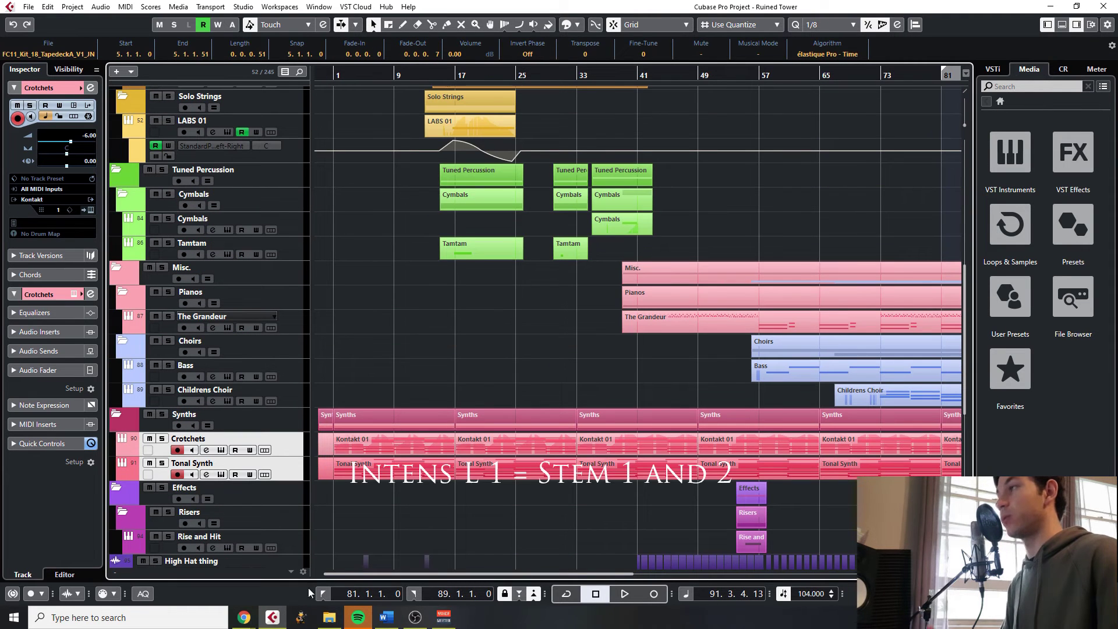
# Select the middle section's Crotchets and Tonal Synth events around bars 33 to 65, and clear the selection
pyautogui.hscroll(3, 708, 420)
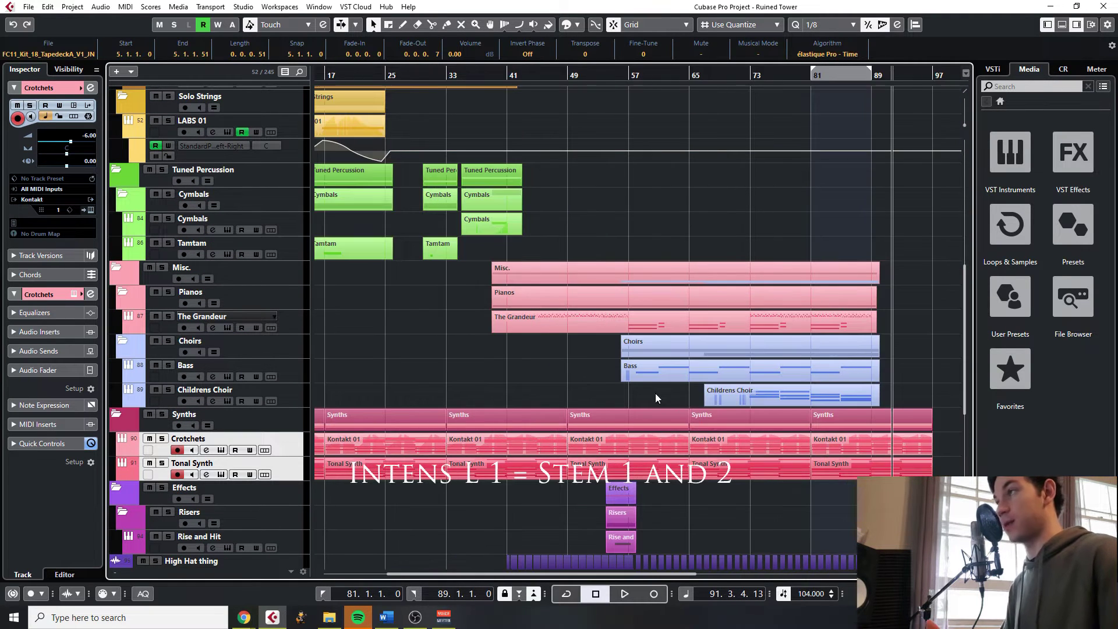
pyautogui.scroll(-3, 612, 361)
pyautogui.scroll(1, 574, 353)
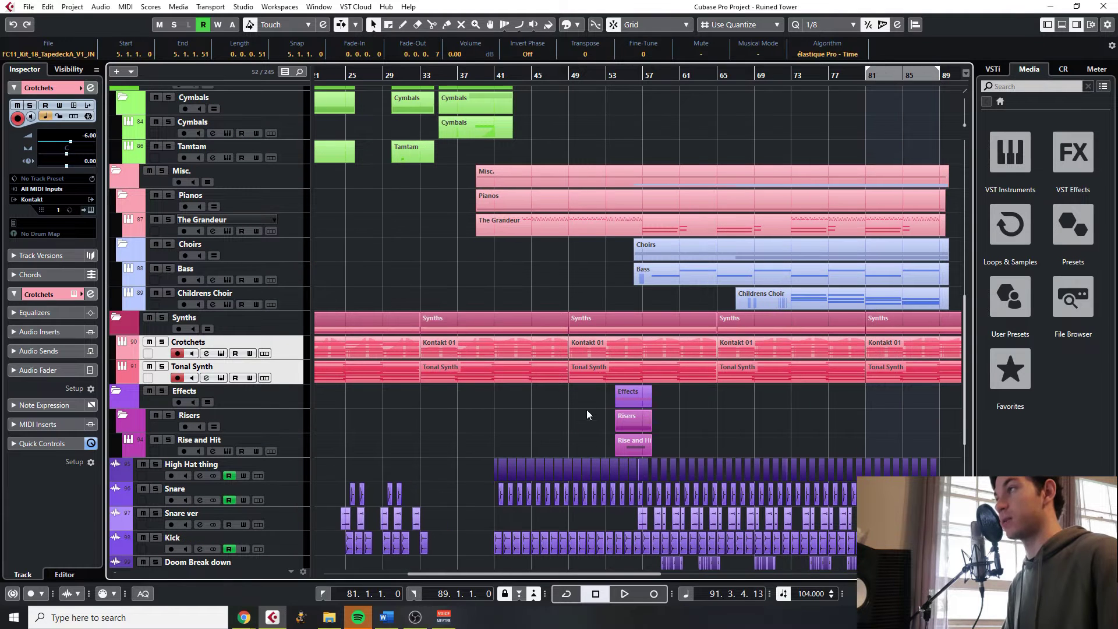
pyautogui.moveTo(595, 407); pyautogui.dragTo(541, 347)
pyautogui.scroll(4, 525, 243)
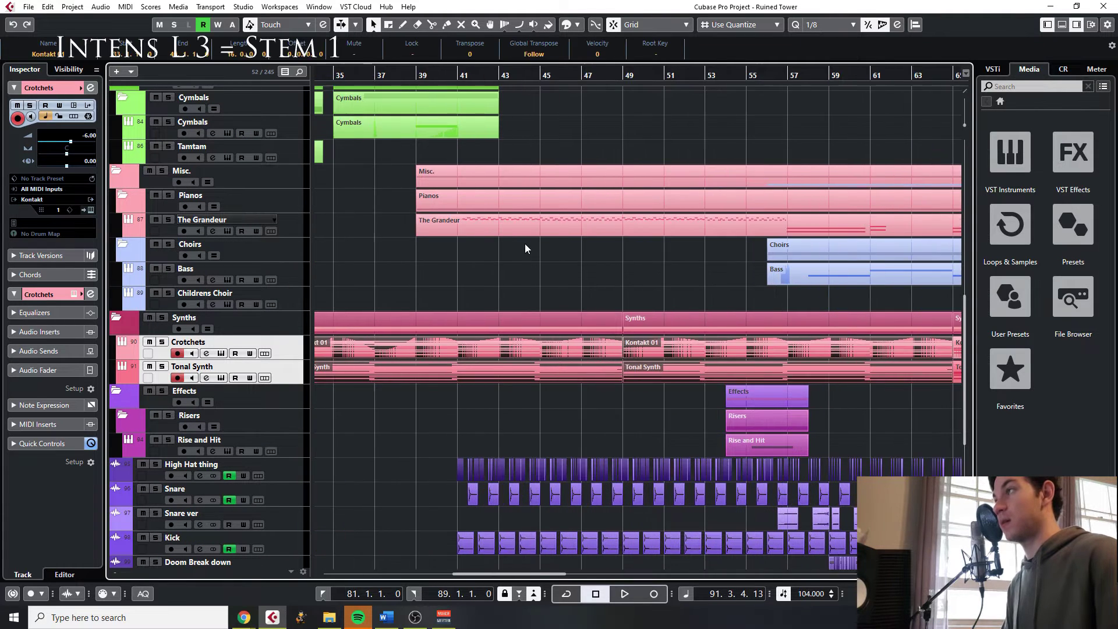
pyautogui.scroll(-2, 521, 236)
pyautogui.click(517, 260)
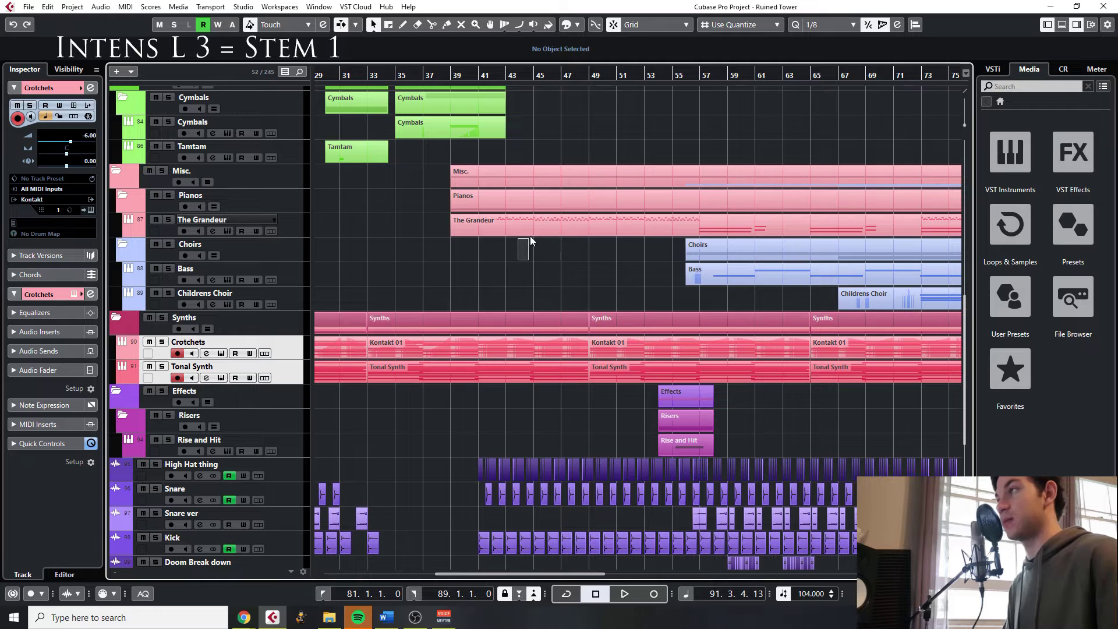
# Select the middle section's Grandeur piano, drum, spiccato string and long string events
pyautogui.moveTo(530, 236); pyautogui.dragTo(540, 221)
pyautogui.scroll(-4, 540, 222)
pyautogui.moveTo(498, 399); pyautogui.dragTo(613, 312)
pyautogui.scroll(10, 612, 313)
pyautogui.moveTo(582, 361); pyautogui.dragTo(580, 140)
pyautogui.scroll(-5, 594, 266)
pyautogui.scroll(2, 652, 297)
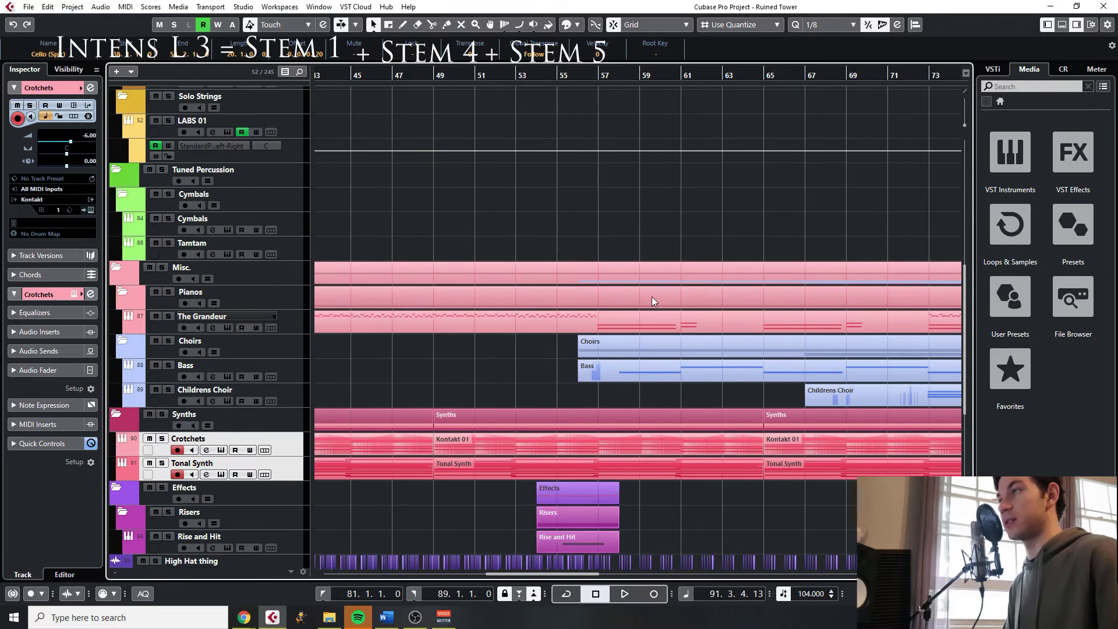
# Select the final section's LA Scoring Strings spiccato events and the Crotchets and Tonal Synth events starting at bar 81
pyautogui.scroll(-3, 667, 313)
pyautogui.scroll(-4, 669, 327)
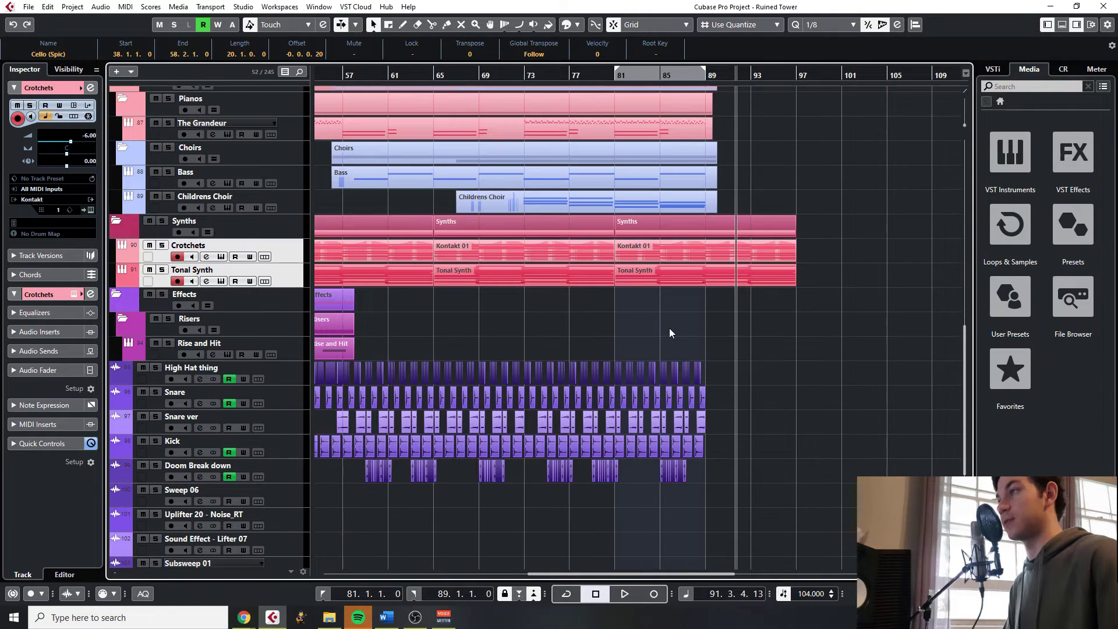
pyautogui.scroll(5, 669, 328)
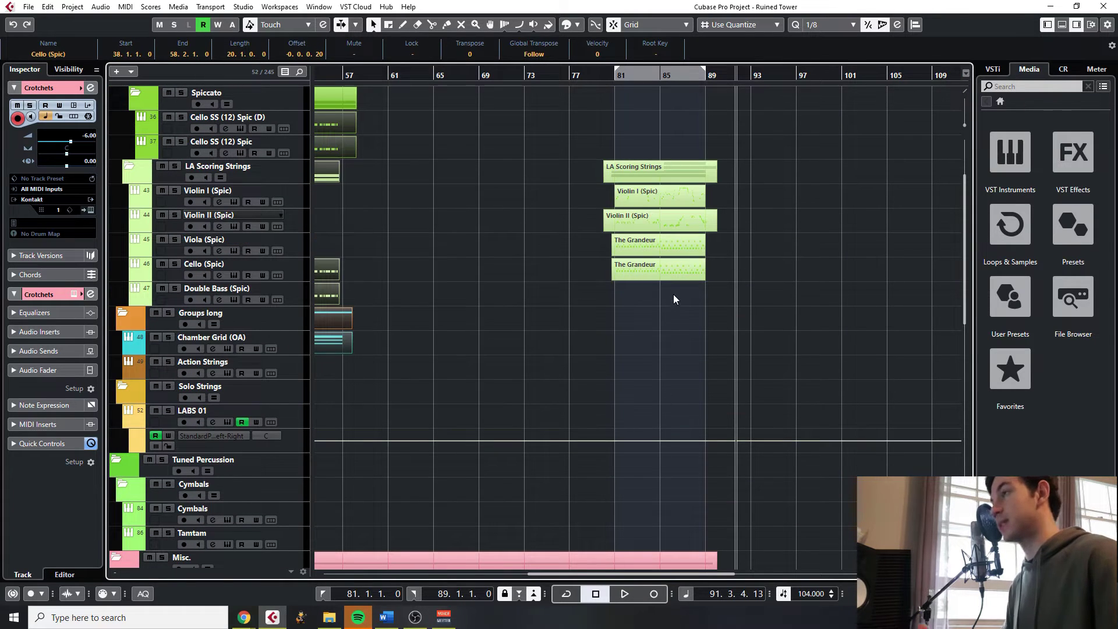
pyautogui.moveTo(672, 307); pyautogui.dragTo(687, 168)
pyautogui.scroll(-4, 677, 315)
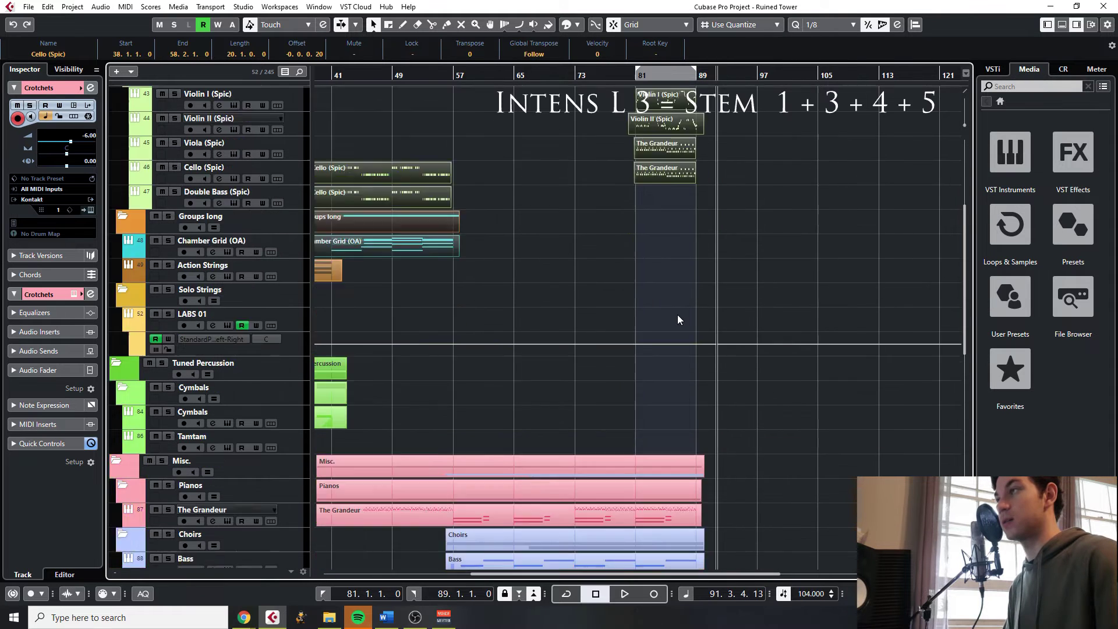
pyautogui.scroll(-5, 677, 314)
pyautogui.scroll(-1, 677, 314)
pyautogui.moveTo(688, 310); pyautogui.dragTo(690, 247)
pyautogui.scroll(-2, 693, 262)
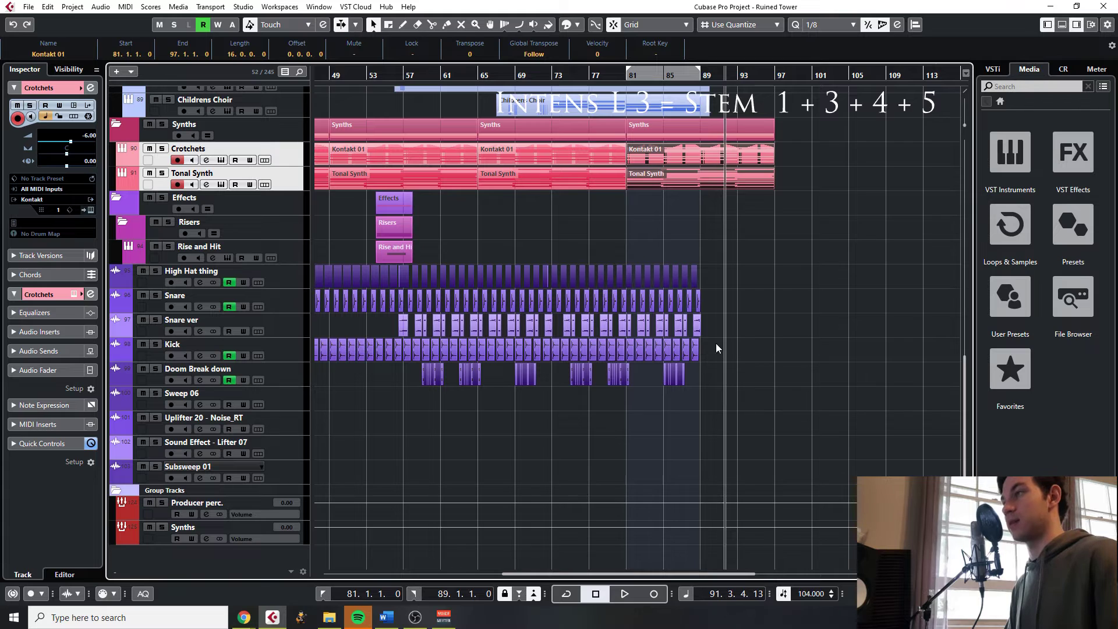
# Select the final section's drum events, add the Snare ver and Doom Break down tracks, and clear the event selection
pyautogui.moveTo(643, 348); pyautogui.dragTo(577, 278)
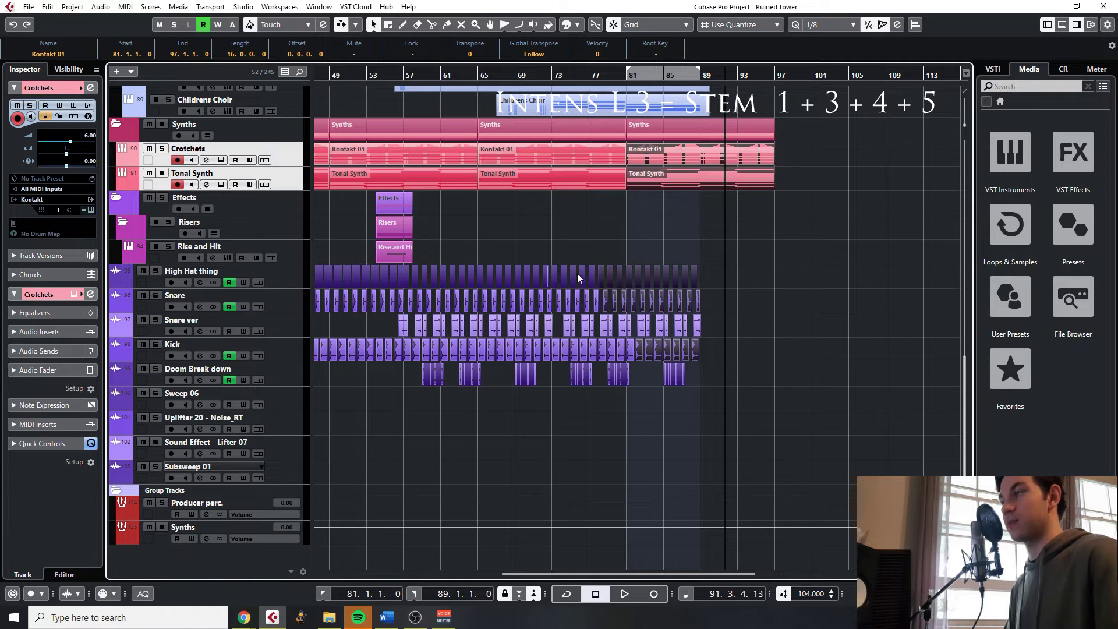
pyautogui.moveTo(734, 325); pyautogui.dragTo(660, 330)
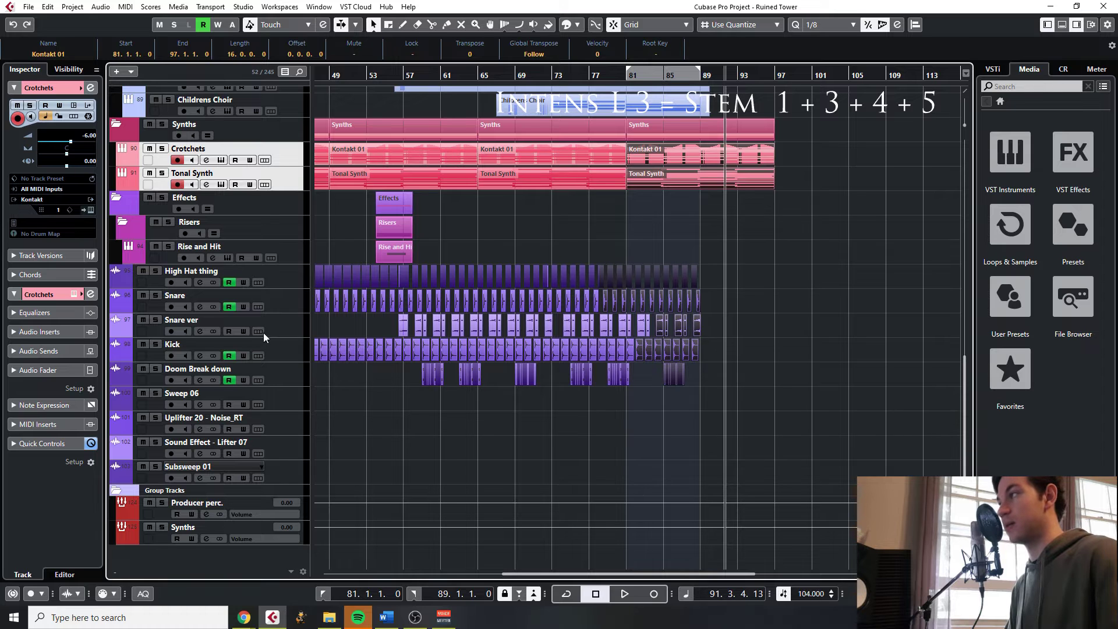
pyautogui.keyDown('ctrl'); pyautogui.click(301, 325); pyautogui.keyUp('ctrl')
pyautogui.keyDown('ctrl'); pyautogui.click(296, 364); pyautogui.keyUp('ctrl')
pyautogui.click(598, 239)
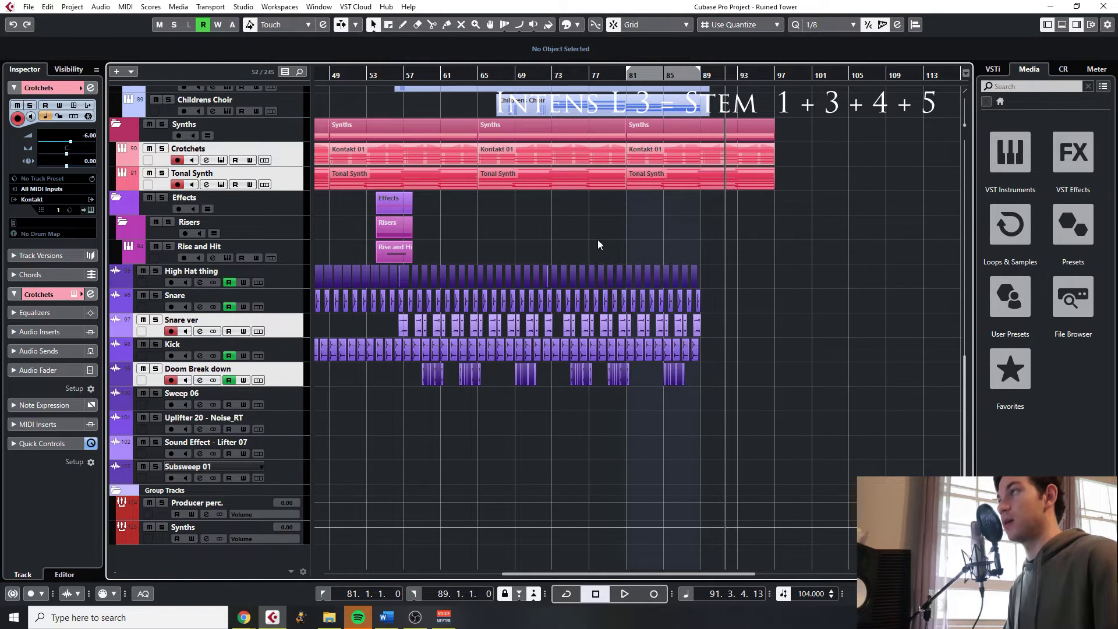
# Select the piano and choir events leading into the final section, check the string tracks above them, and clear the selection
pyautogui.scroll(5, 597, 239)
pyautogui.moveTo(732, 383); pyautogui.dragTo(539, 301)
pyautogui.scroll(4, 693, 298)
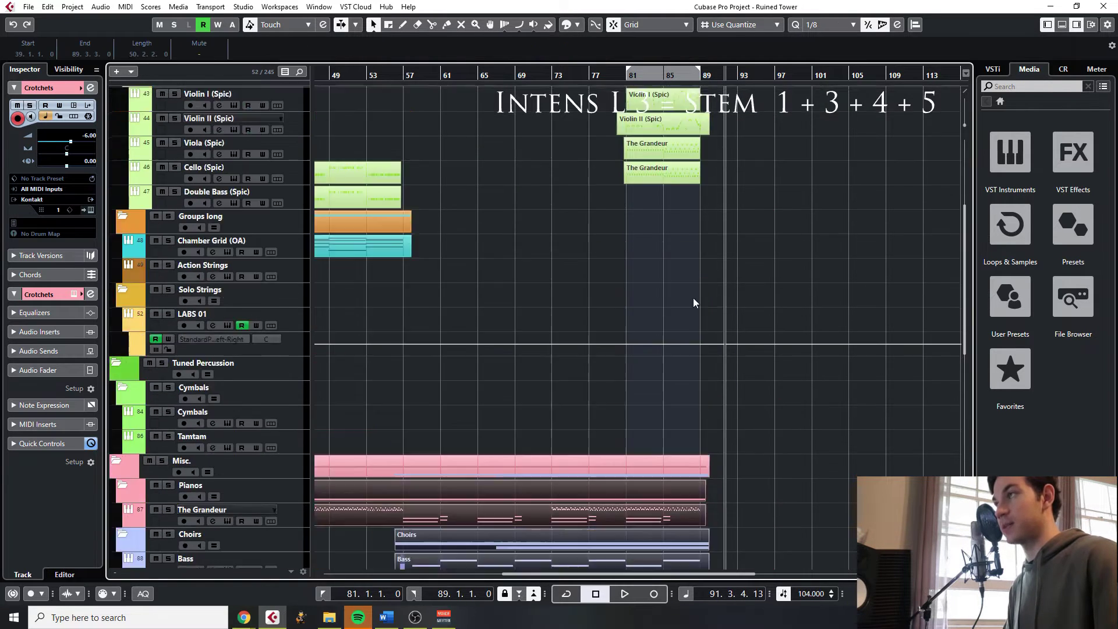
pyautogui.scroll(4, 693, 298)
pyautogui.click(722, 335)
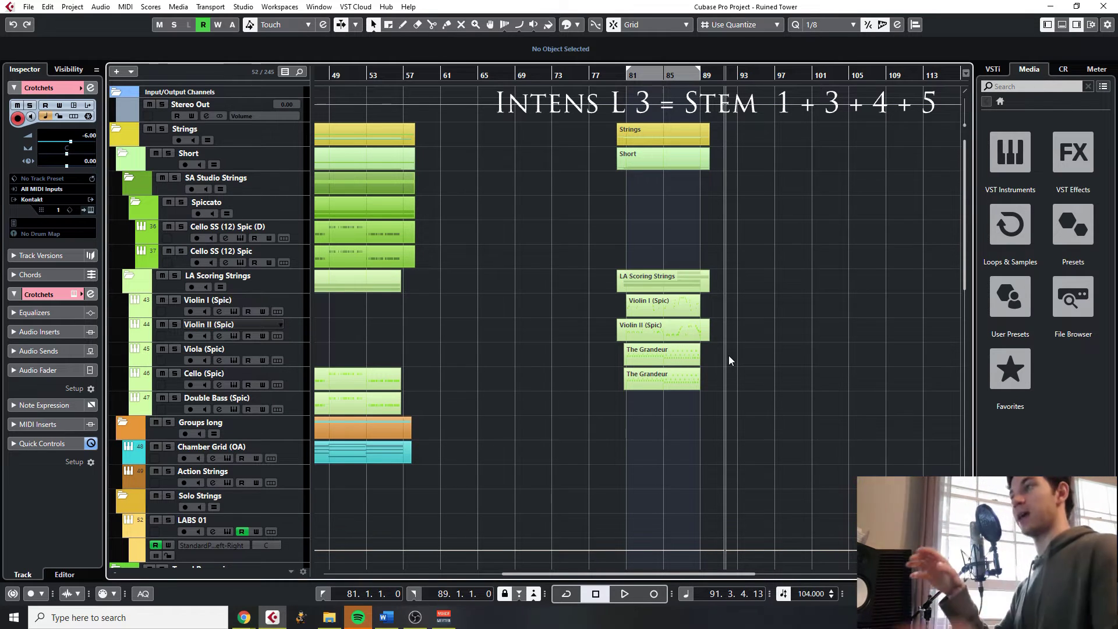
# Select all of the final section's events from bar 80 across the tracks, and clear the selection
pyautogui.click(618, 128)
pyautogui.scroll(-15, 618, 128)
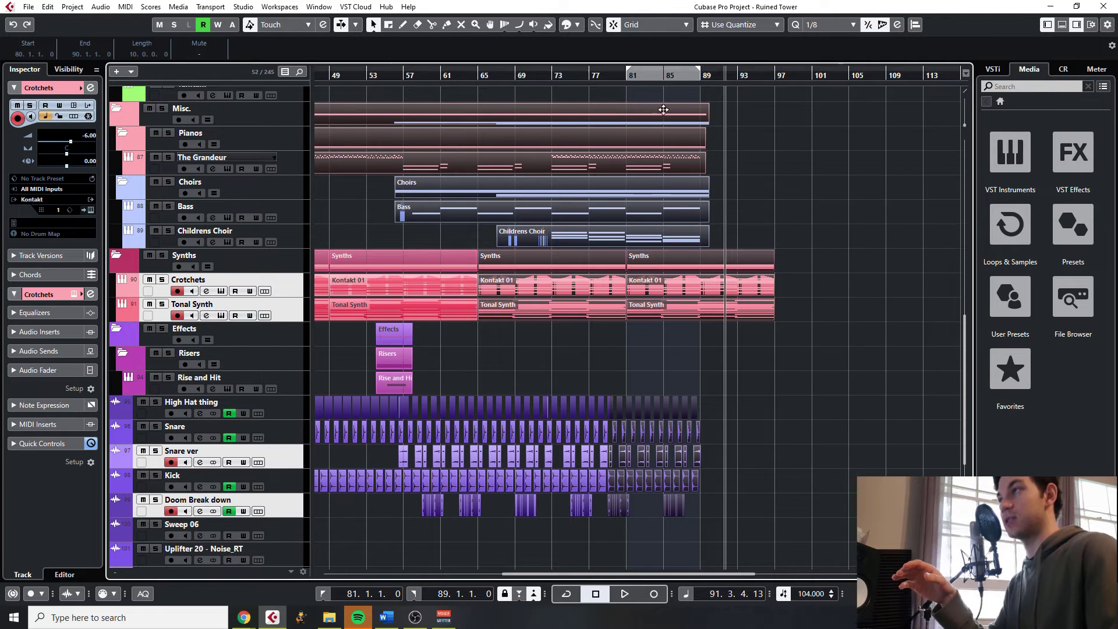
pyautogui.click(798, 181)
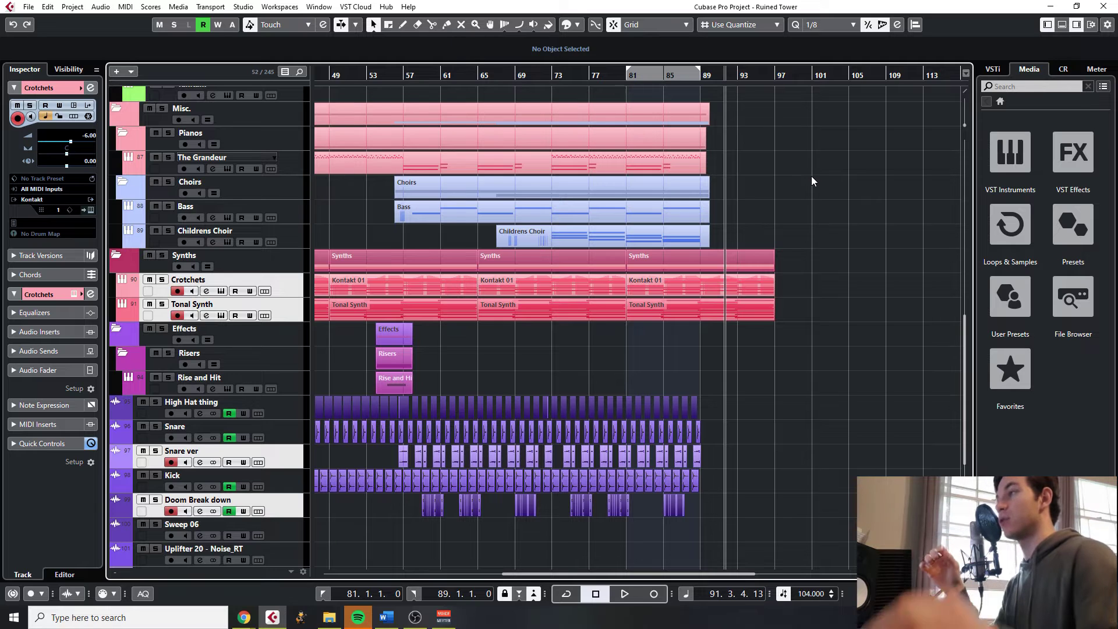
# Switch to File Explorer, select all the exported stem files in the Broken Tower folder, and return to Cubase
pyautogui.hscroll(-10, 811, 176)
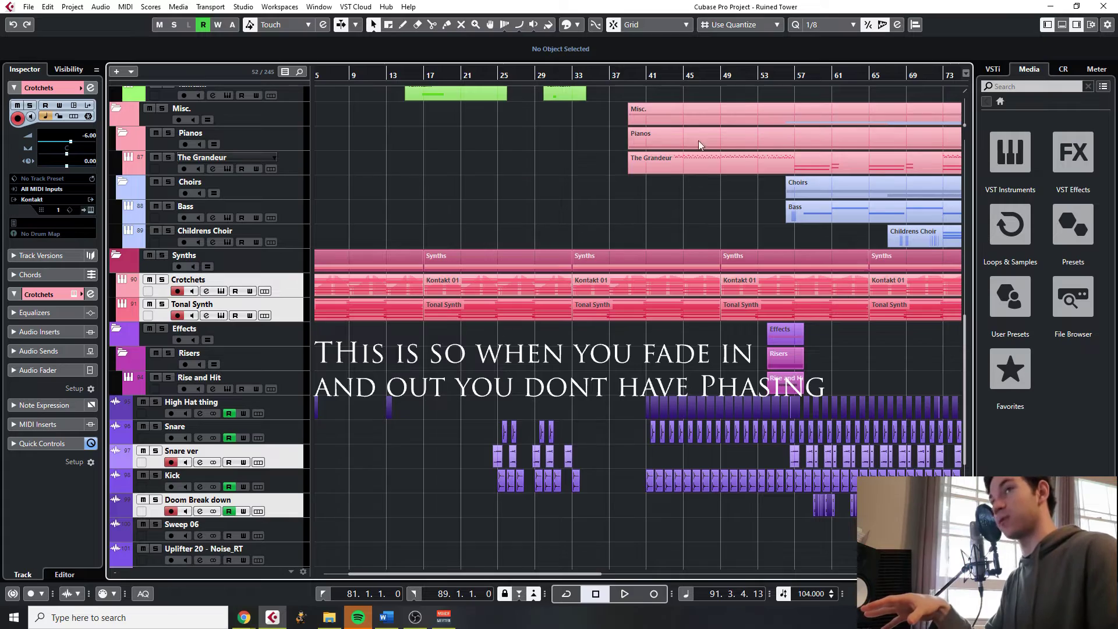
pyautogui.moveTo(892, 6); pyautogui.dragTo(553, 0)
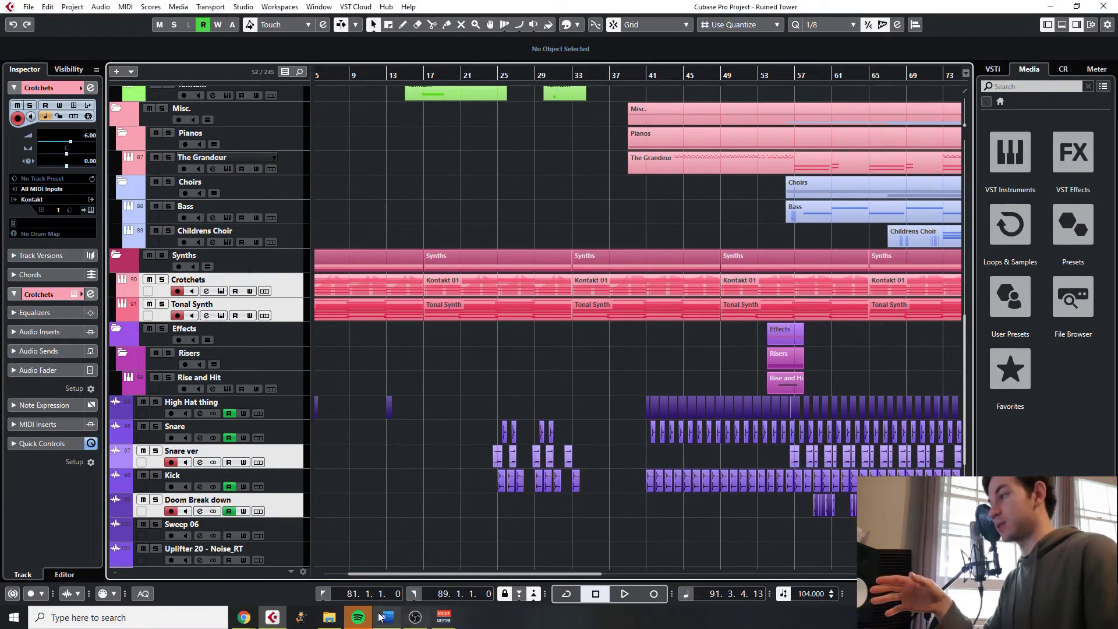
pyautogui.click(329, 618)
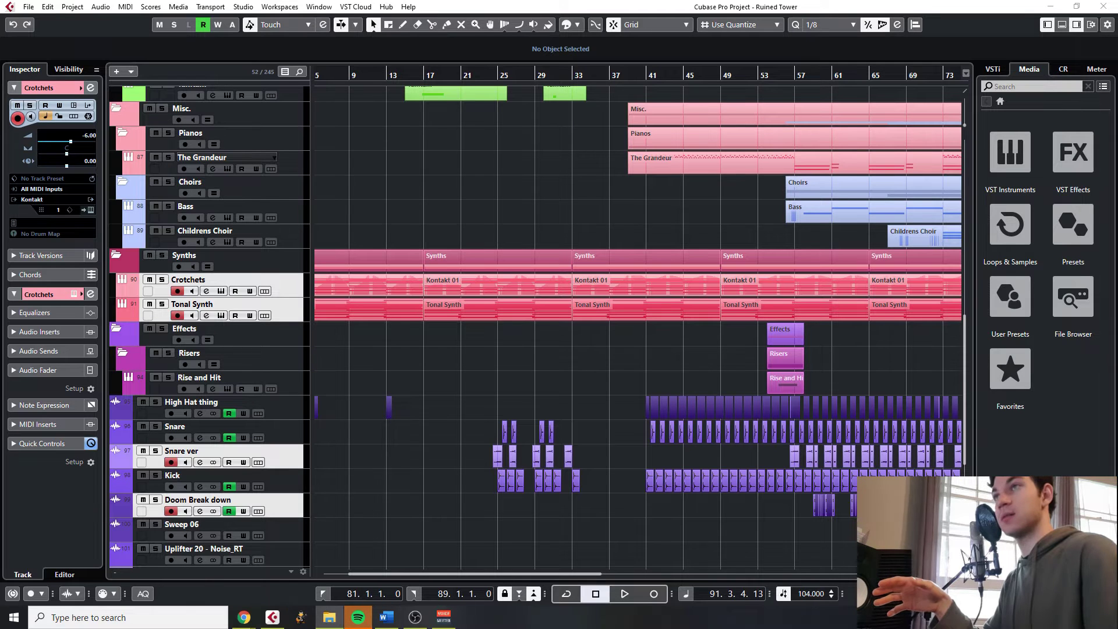
pyautogui.moveTo(607, 466); pyautogui.dragTo(303, 5)
pyautogui.moveTo(262, 283); pyautogui.dragTo(654, 40)
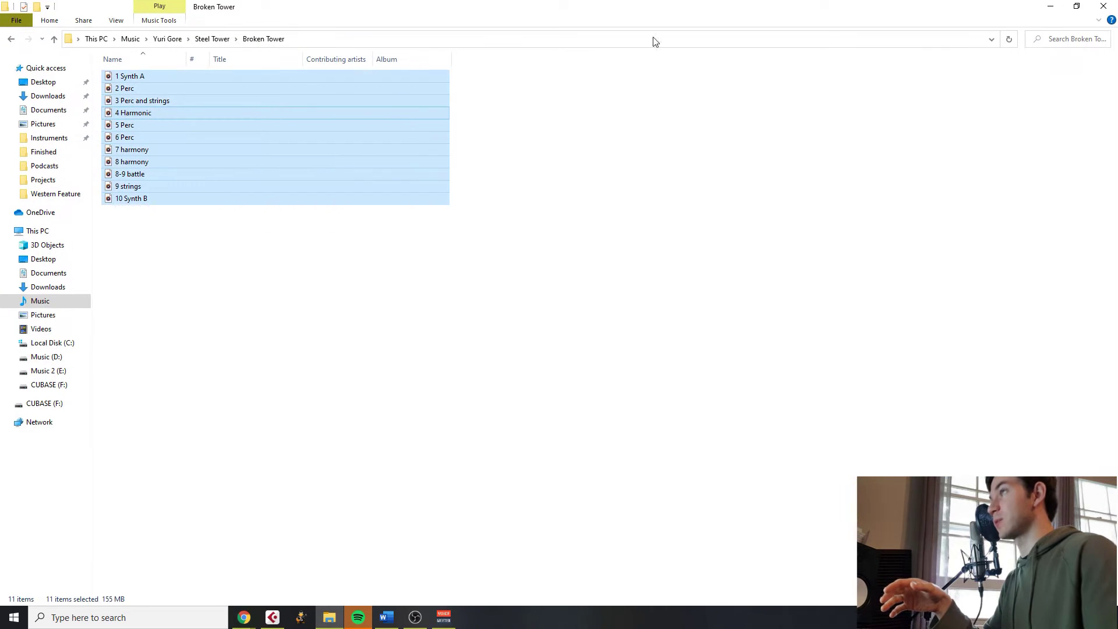
pyautogui.hotkey('alt', 'Tab')
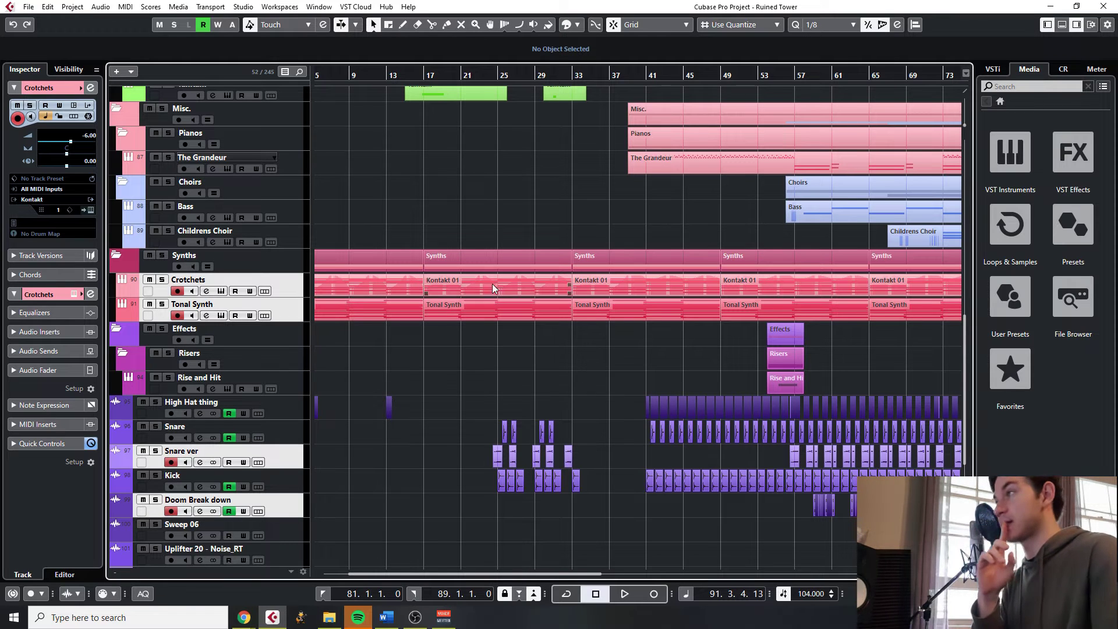
# Select only the Tonal Synth and Crotchets tracks, solo them, and remove the solo
pyautogui.click(287, 310)
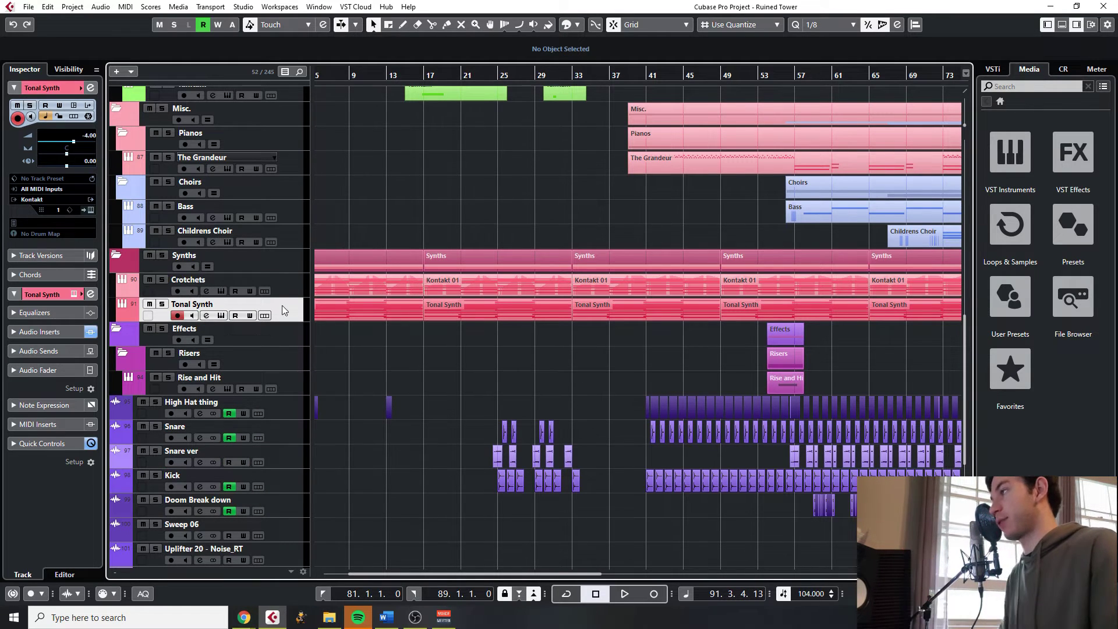
pyautogui.keyDown('ctrl'); pyautogui.click(287, 289); pyautogui.keyUp('ctrl')
pyautogui.press('s')
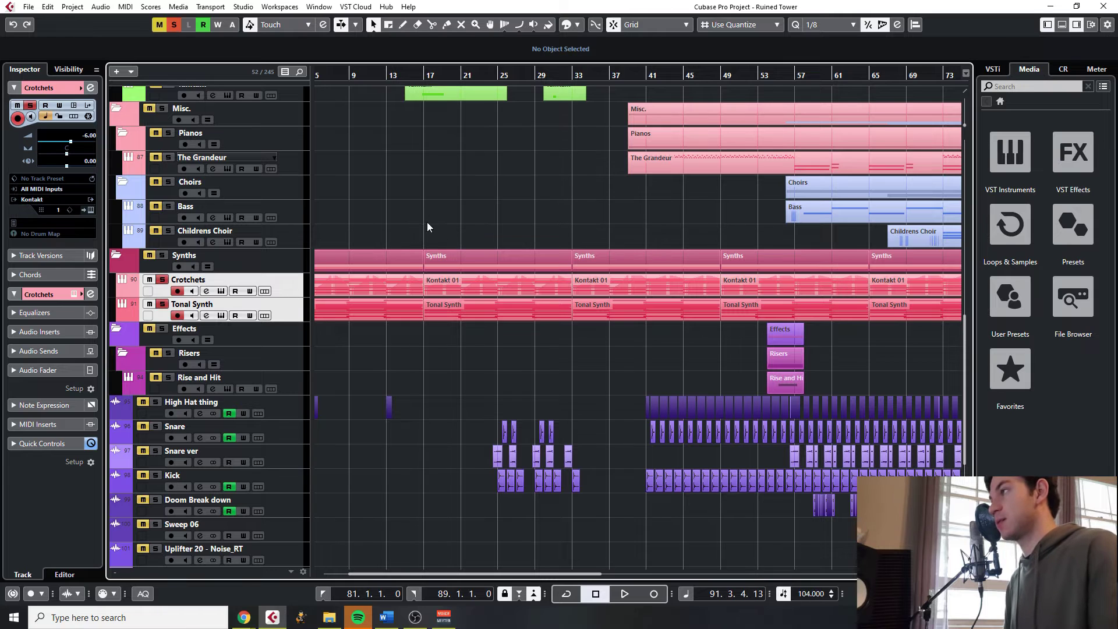
pyautogui.press('s')
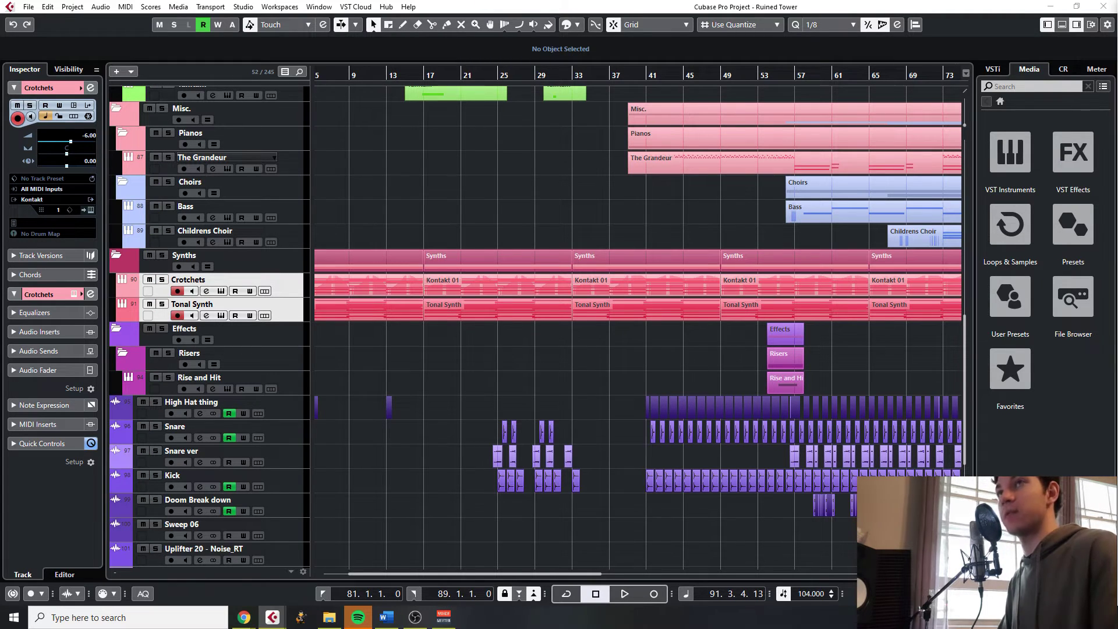
# View the channels in the MixConsole, and open the Export Audio Mixdown dialog with multiple channel selection
pyautogui.press('F3')
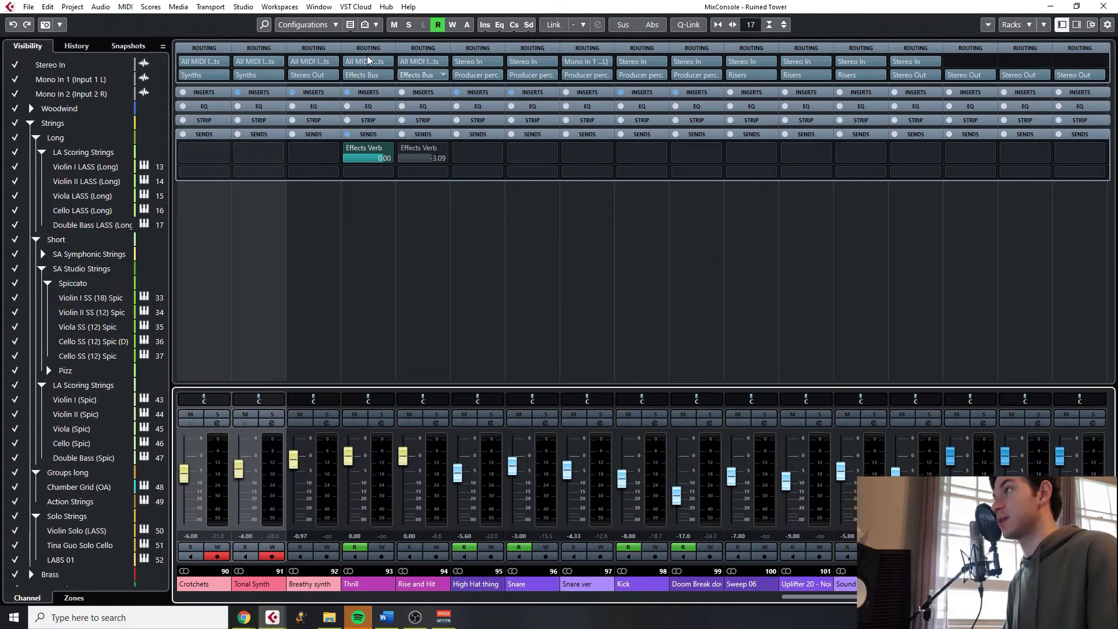
pyautogui.press('F3')
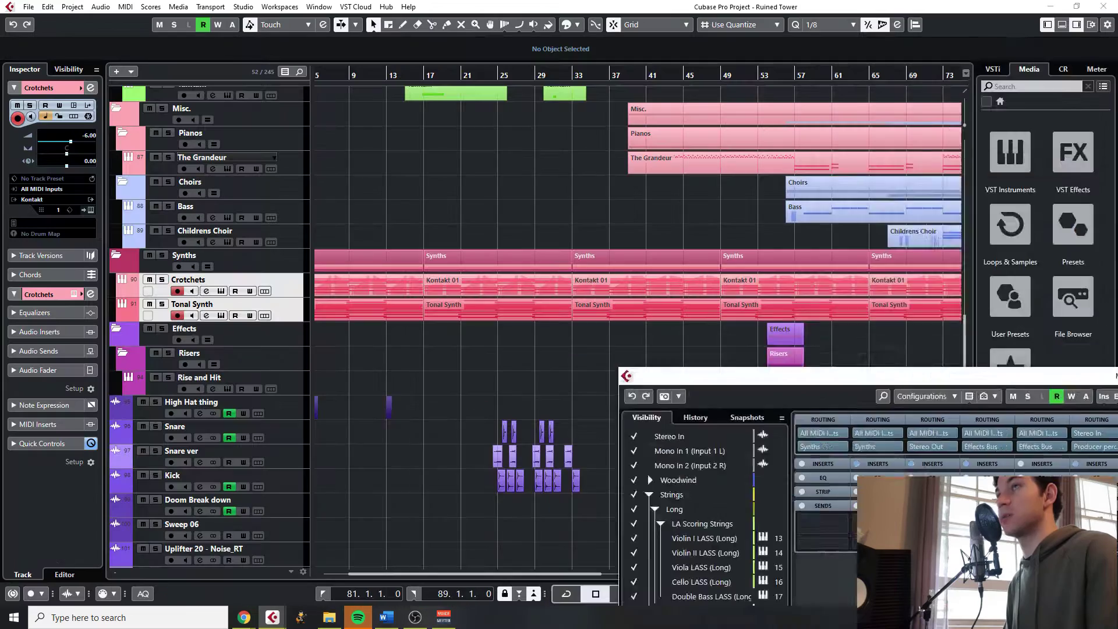
pyautogui.click(30, 8)
pyautogui.moveTo(139, 187)
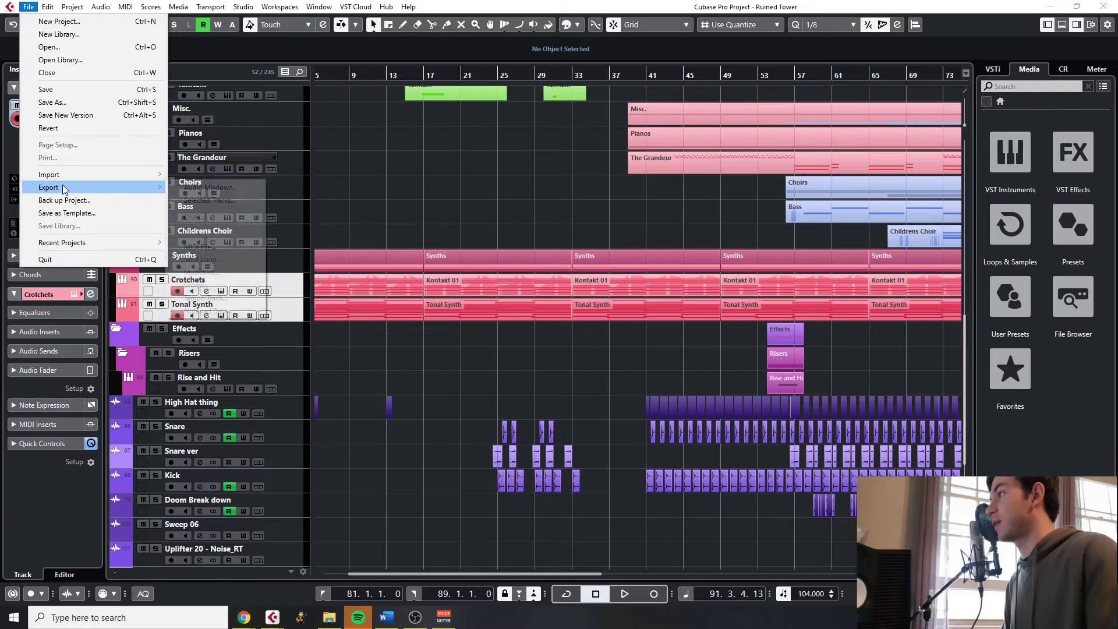
pyautogui.click(192, 189)
pyautogui.click(313, 156)
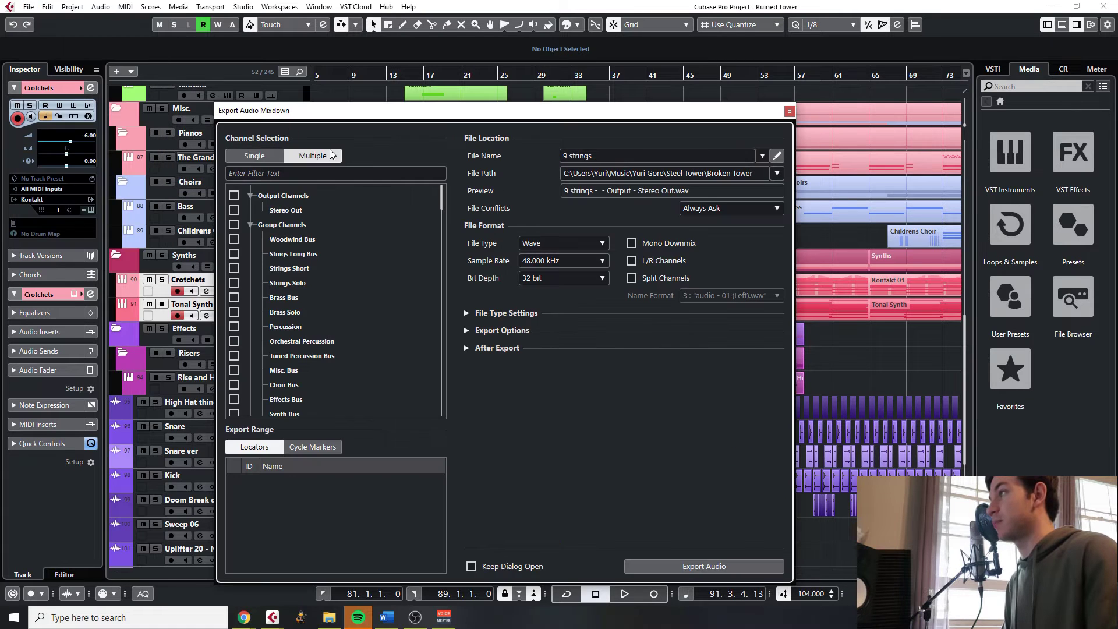
# Mark all group channels for export, return to single channel selection, and close the export dialog without exporting
pyautogui.moveTo(439, 205)
pyautogui.mouseDown()
pyautogui.moveTo(453, 281)
pyautogui.moveTo(439, 197)
pyautogui.mouseUp()
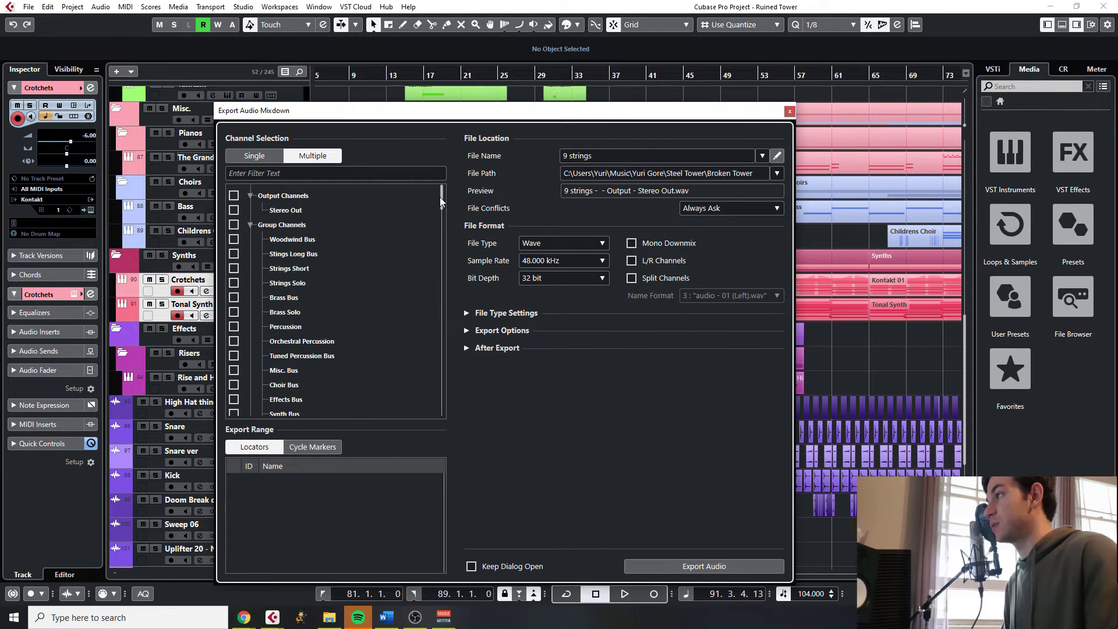
pyautogui.click(233, 225)
pyautogui.scroll(-5, 265, 326)
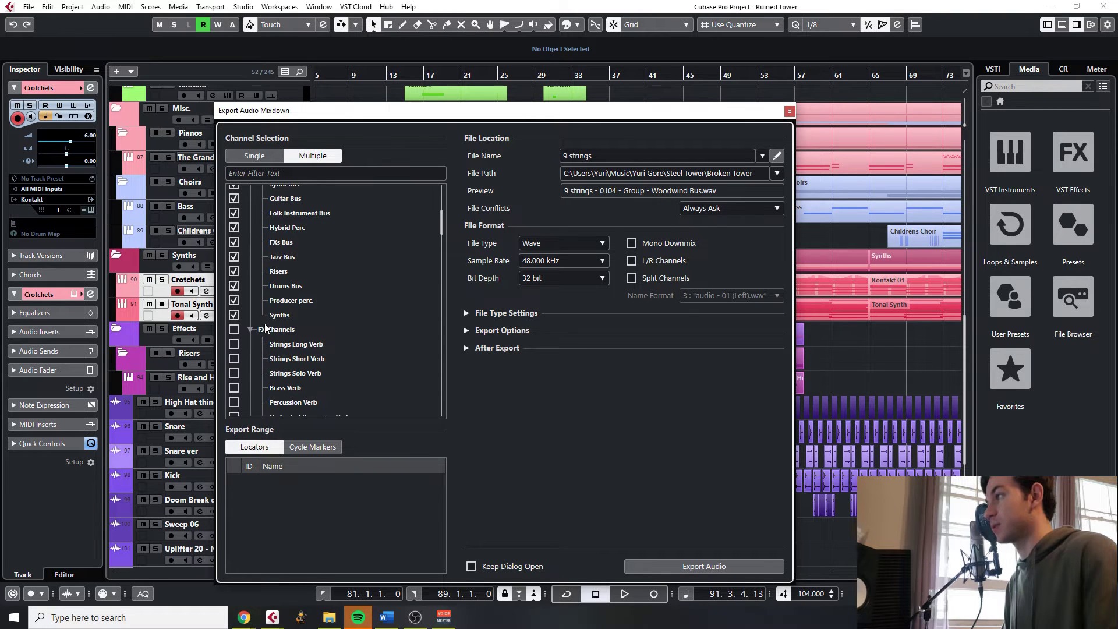
pyautogui.click(254, 156)
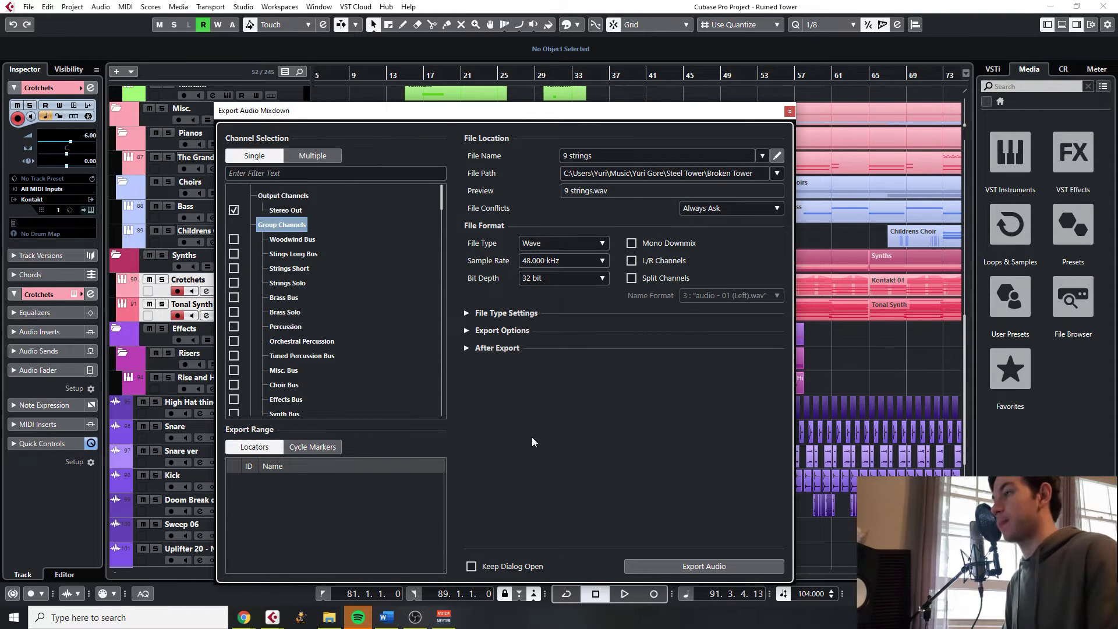
pyautogui.click(791, 111)
# Solo the tracks from High Hat thing through Doom Break down, select the Bass track, and remove all solos
pyautogui.press('g')
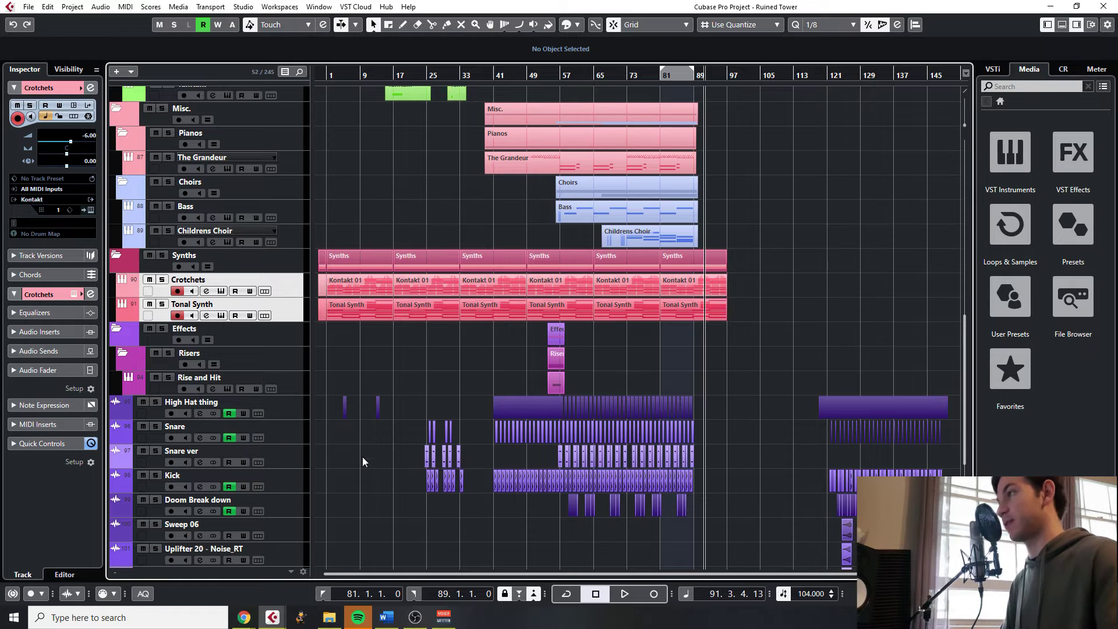
pyautogui.click(278, 416)
pyautogui.keyDown('shift'); pyautogui.click(294, 438); pyautogui.keyUp('shift')
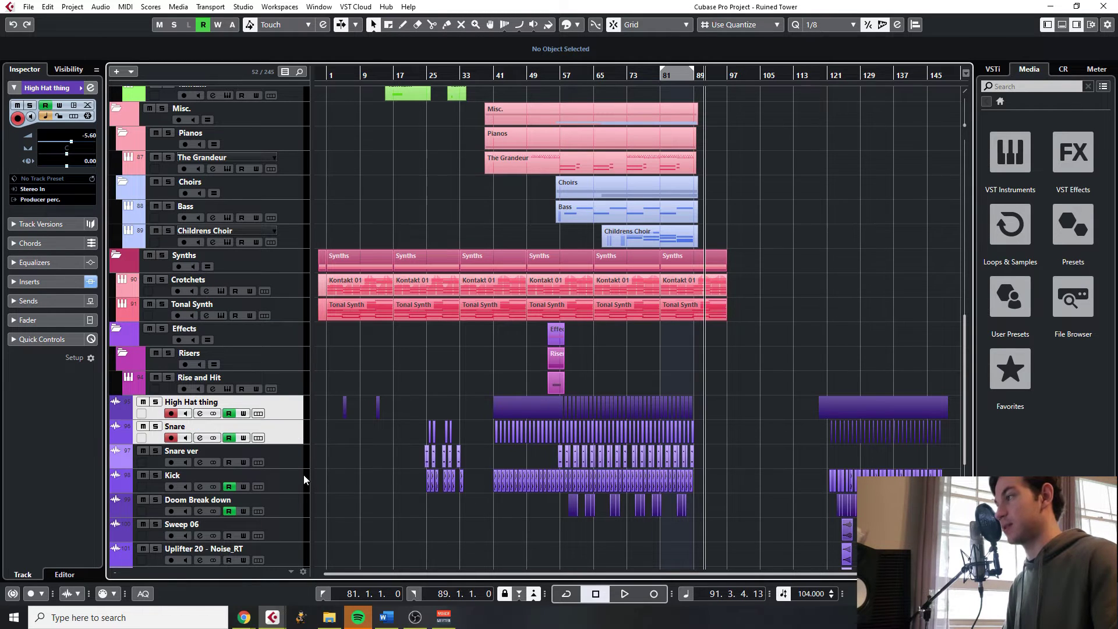
pyautogui.keyDown('shift'); pyautogui.click(269, 500); pyautogui.keyUp('shift')
pyautogui.press('s')
pyautogui.keyDown('ctrl'); pyautogui.click(292, 213); pyautogui.keyUp('ctrl')
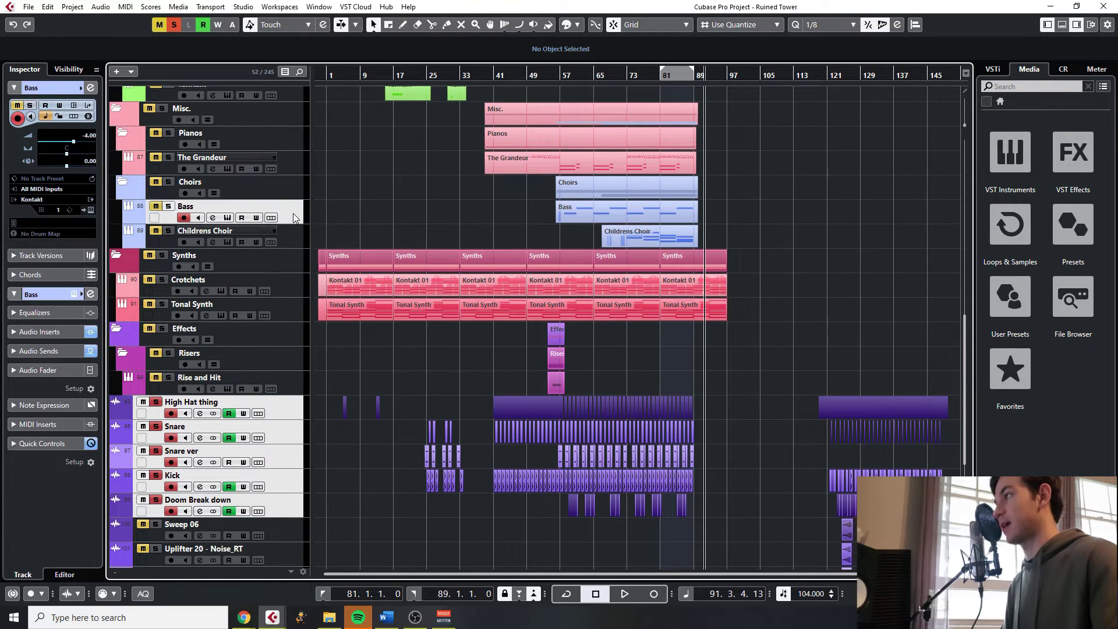
pyautogui.click(174, 25)
# Select the Action Strings, Solo Strings and LABS 01 events together, and narrow the selection to the Action Strings event
pyautogui.scroll(10, 456, 311)
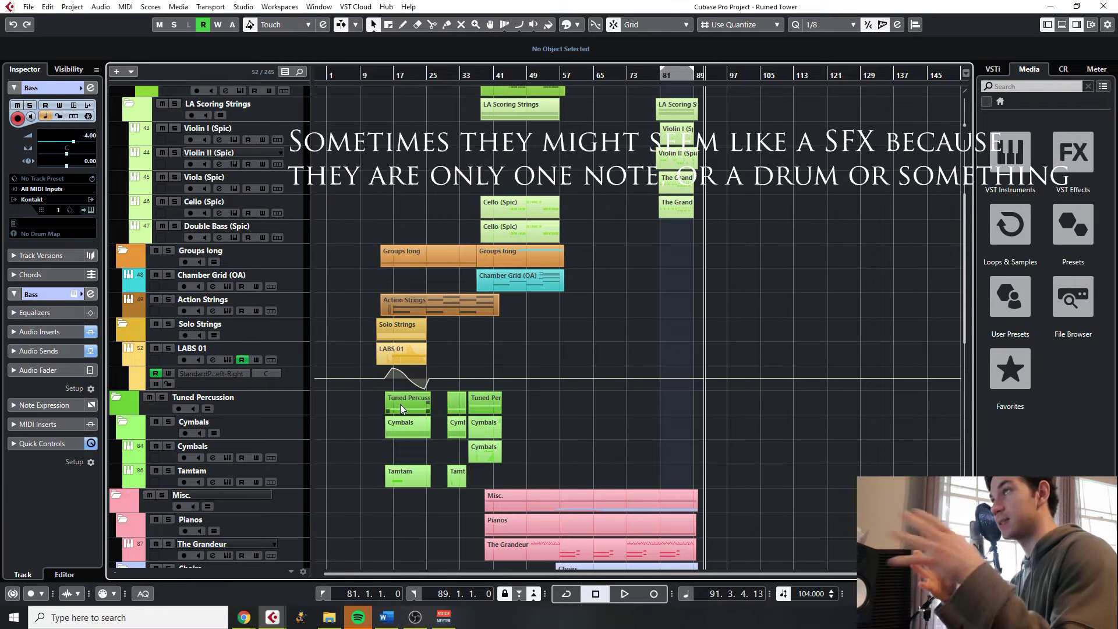
pyautogui.scroll(5, 397, 386)
pyautogui.scroll(-3, 396, 378)
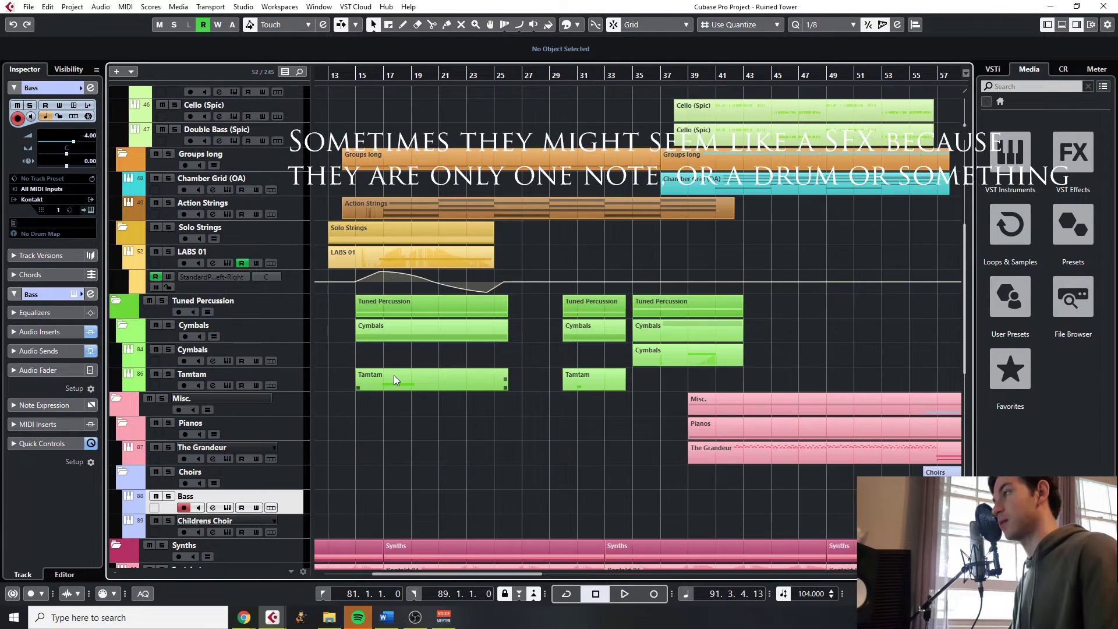
pyautogui.scroll(2, 399, 382)
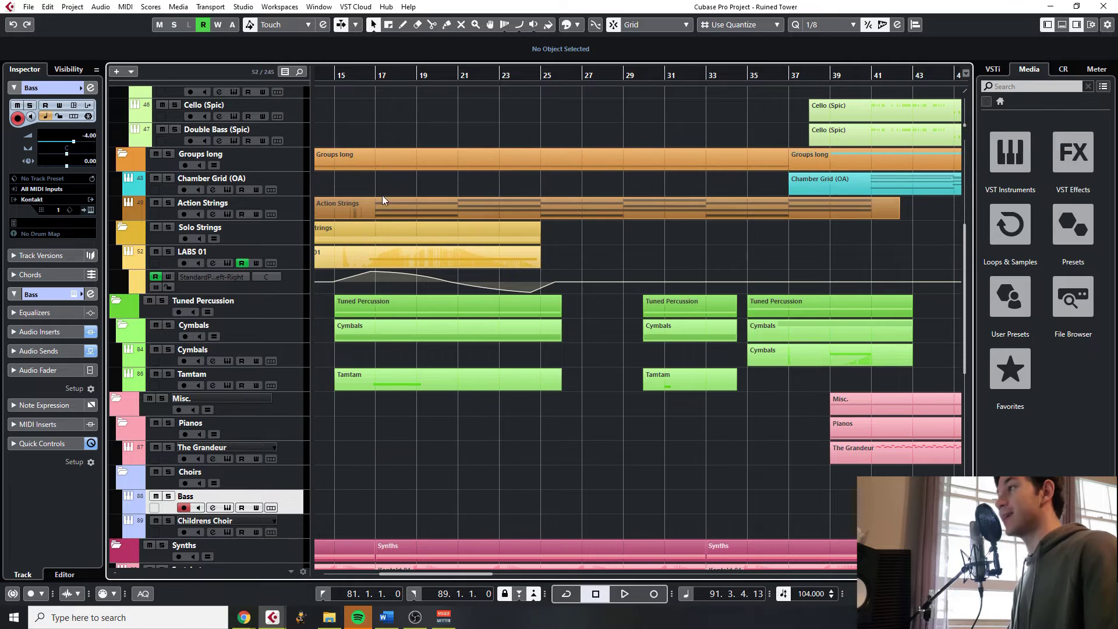
pyautogui.moveTo(403, 236); pyautogui.dragTo(397, 276)
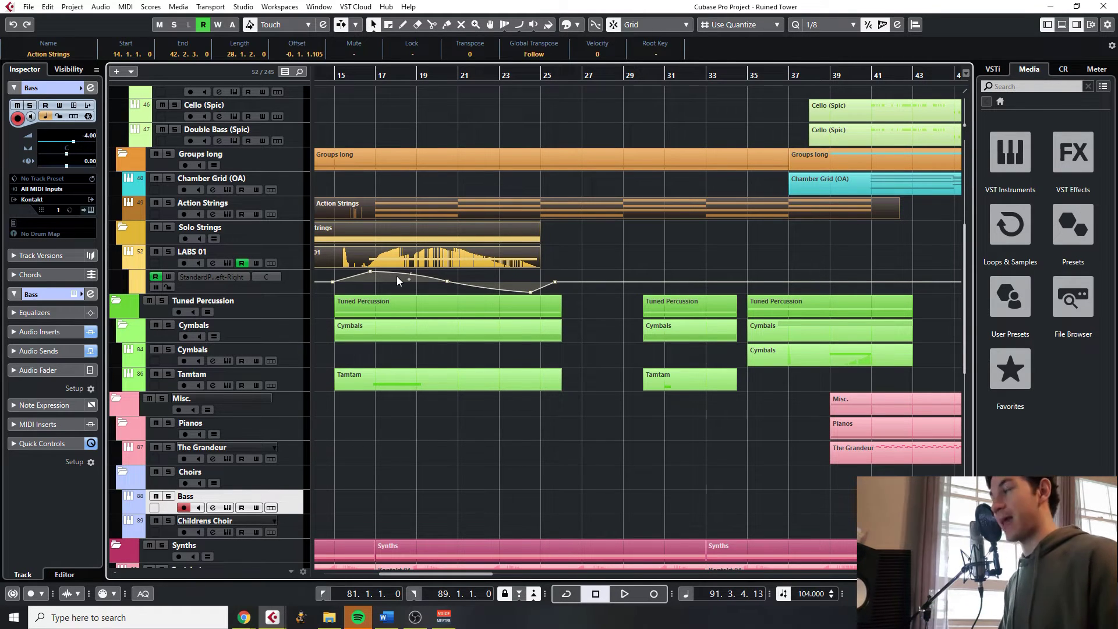
pyautogui.moveTo(461, 189); pyautogui.dragTo(575, 216)
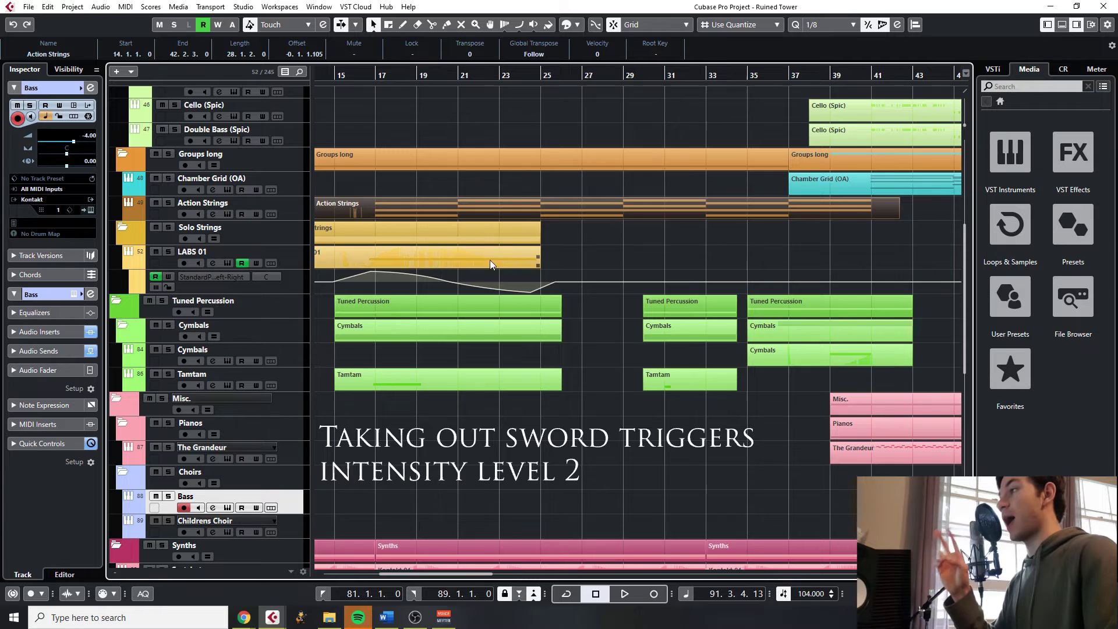
# Select the first Tamtam event, and set the locators around its note from 16.1.3.0 to 20.2.3.0
pyautogui.scroll(-6, 491, 264)
pyautogui.click(379, 181)
pyautogui.click(362, 72)
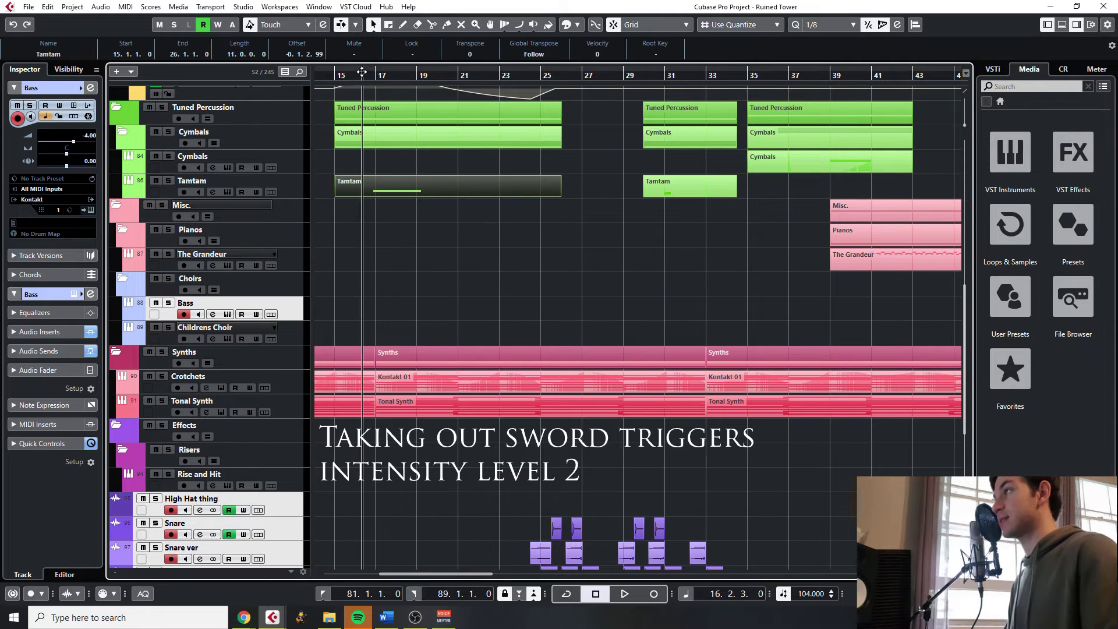
pyautogui.keyDown('ctrl'); pyautogui.click(358, 72); pyautogui.keyUp('ctrl')
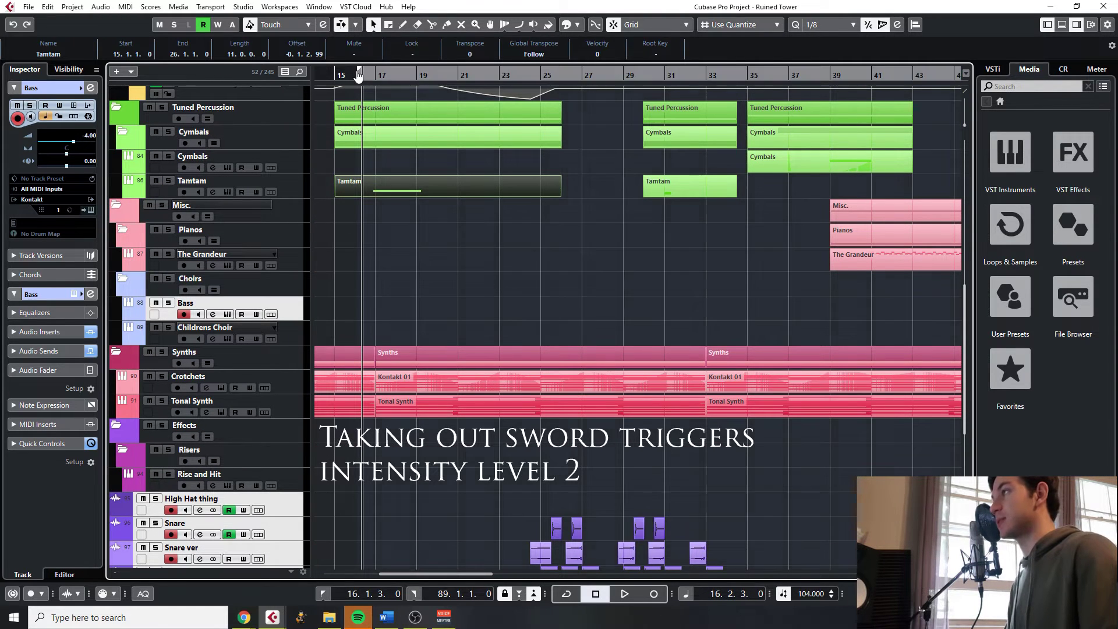
pyautogui.keyDown('alt'); pyautogui.click(443, 72); pyautogui.keyUp('alt')
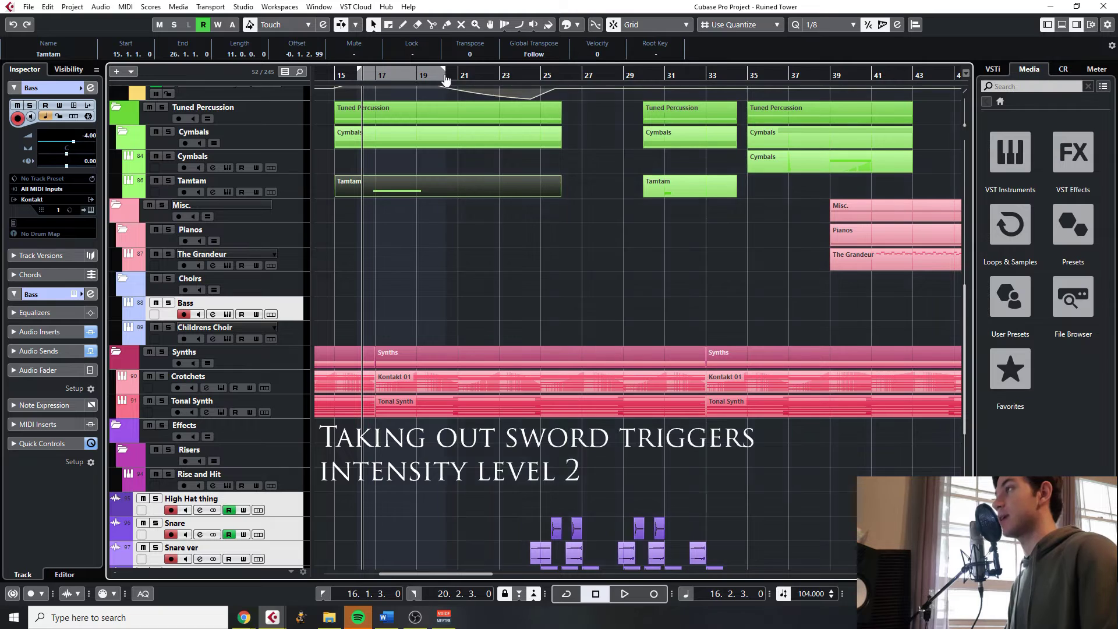
# Solo the Tamtam track, play its note around bar 17 twice, and remove the solo
pyautogui.click(292, 184)
pyautogui.press('s')
pyautogui.press('space')
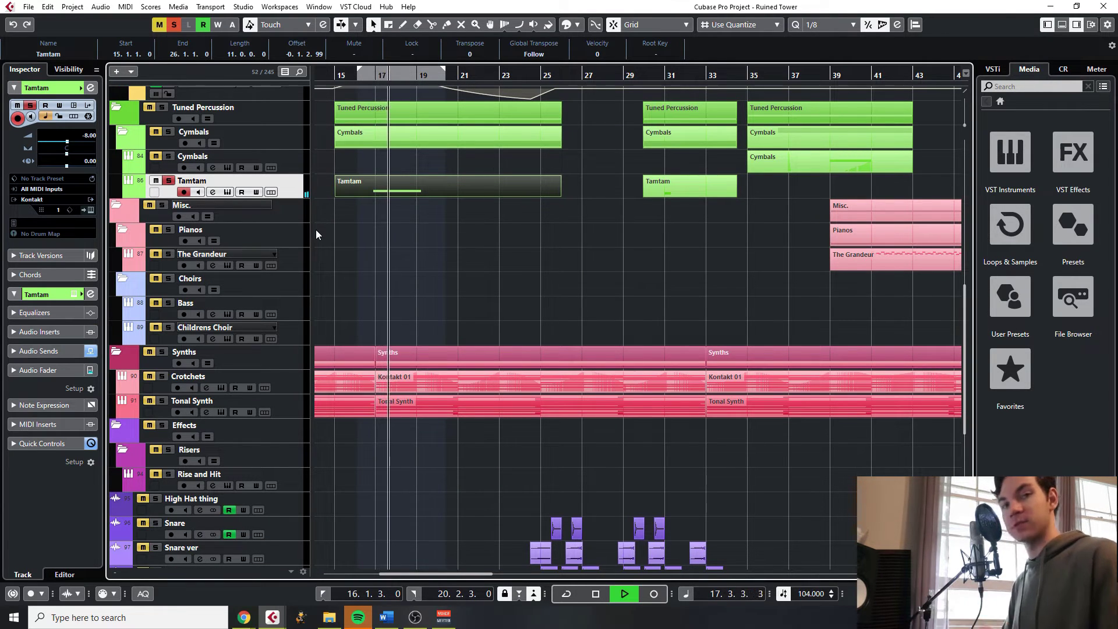
pyautogui.press('space')
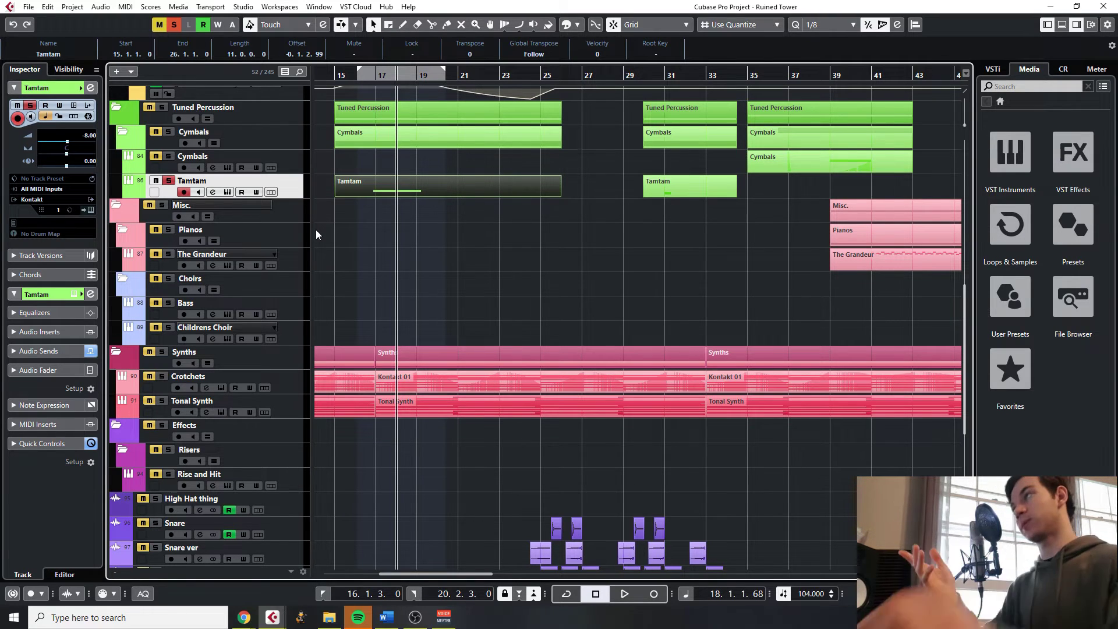
pyautogui.scroll(5, 415, 261)
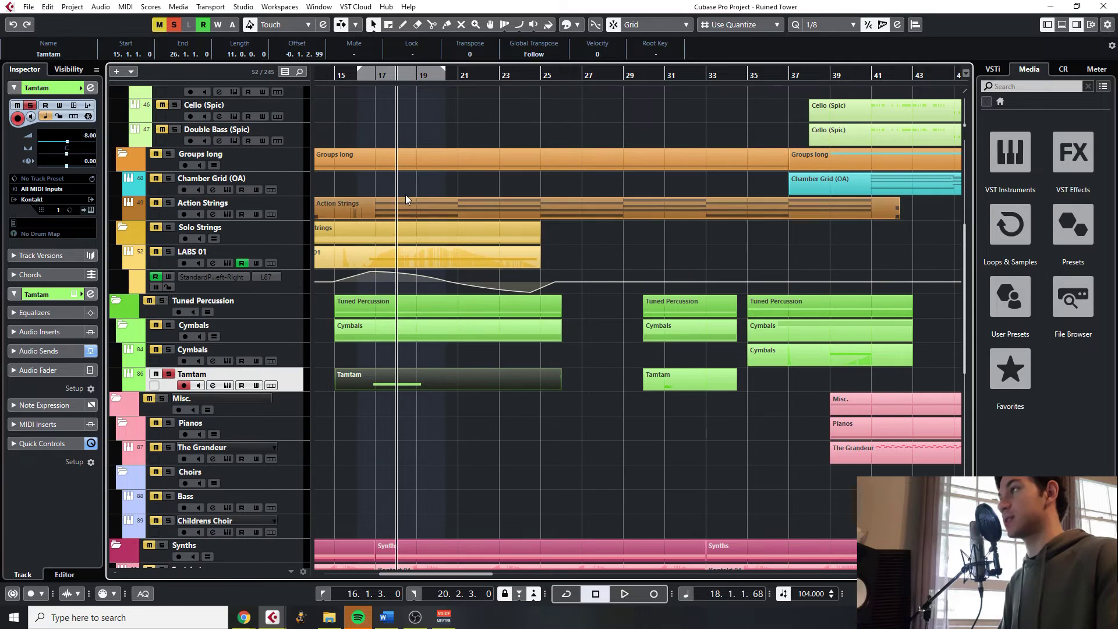
pyautogui.press('space')
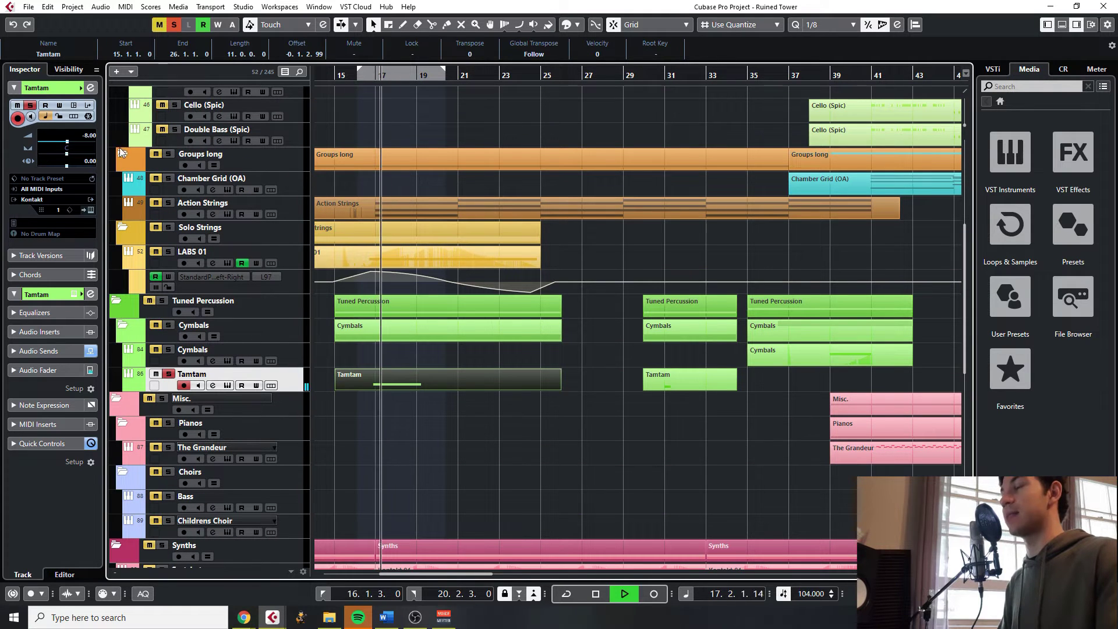
pyautogui.press('space')
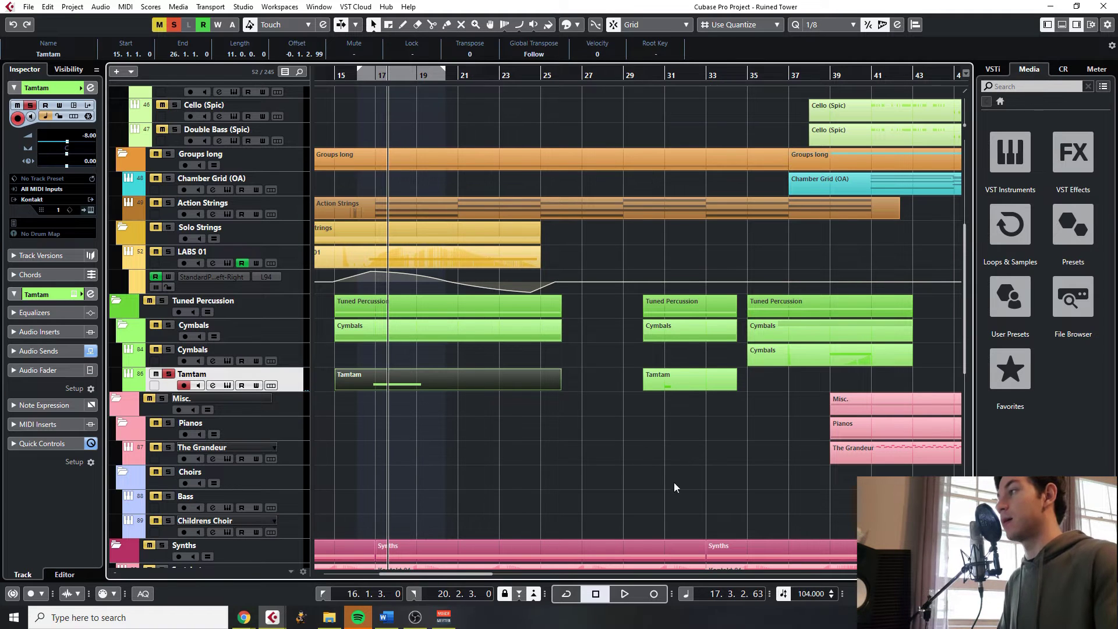
pyautogui.hscroll(6, 500, 437)
pyautogui.click(168, 375)
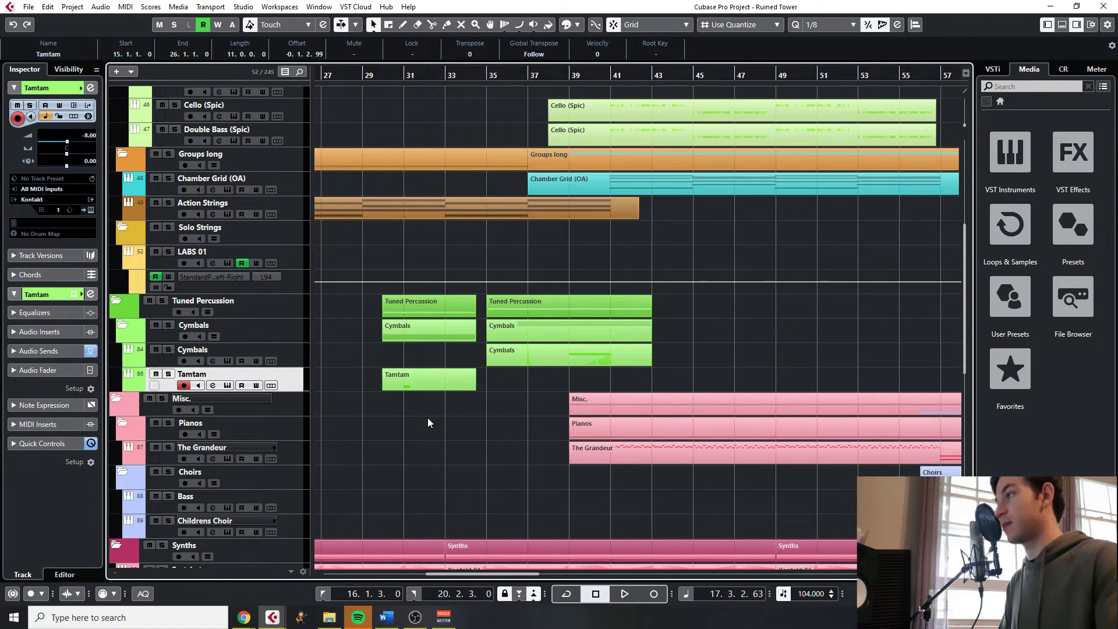
# Solo the Cymbals instrument track, play its swell from 38.3.1.0 until just past bar 41, and remove the solo
pyautogui.click(559, 71)
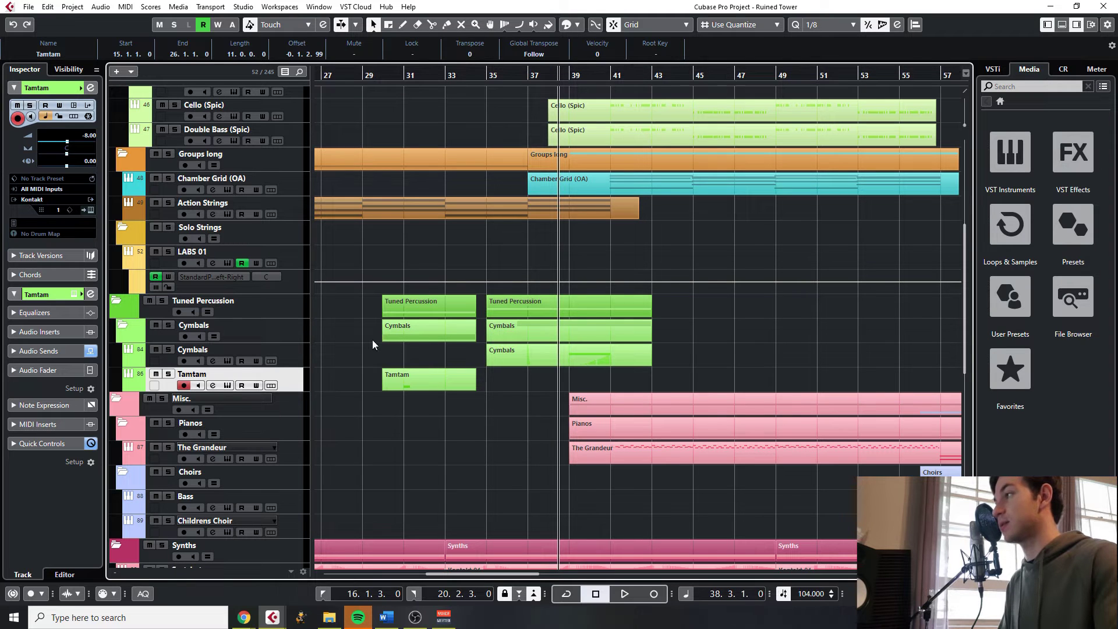
pyautogui.click(297, 350)
pyautogui.press('s')
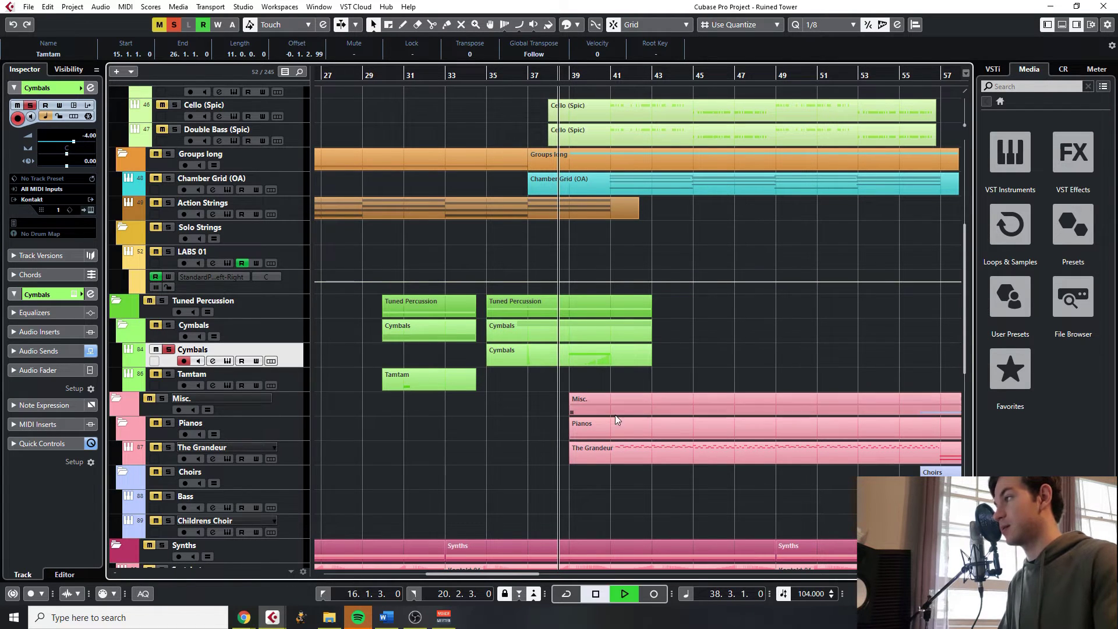
pyautogui.press('space')
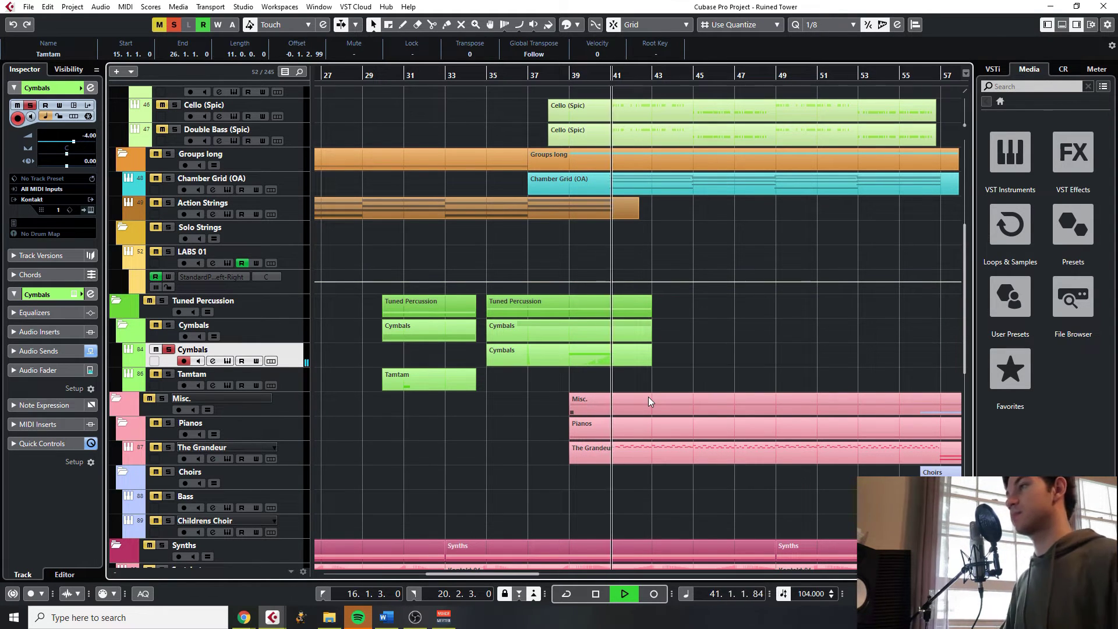
pyautogui.press('space')
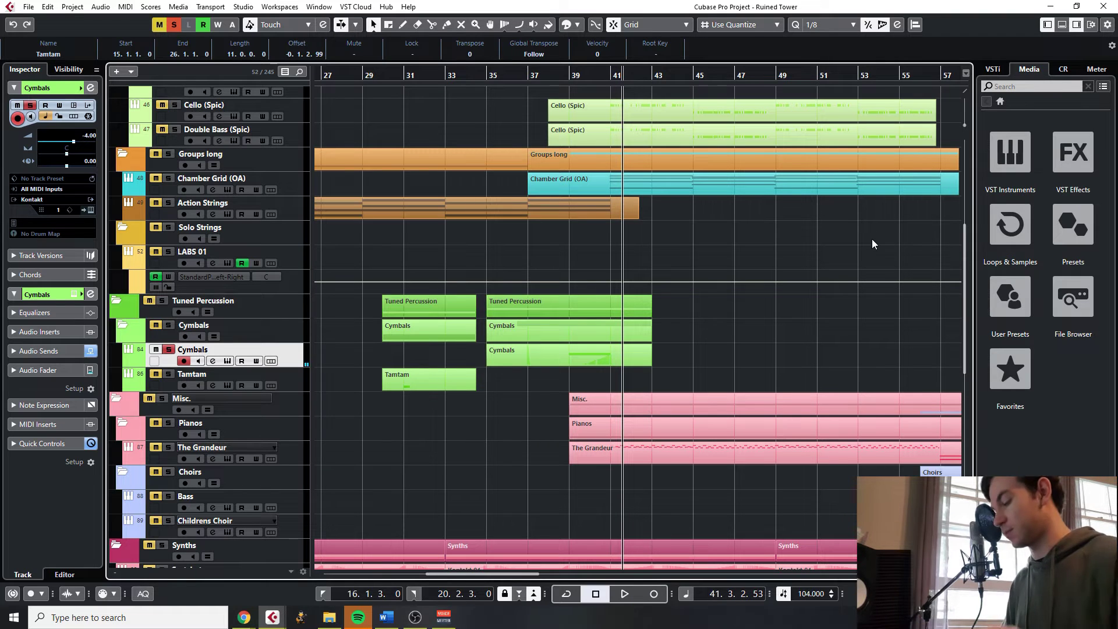
pyautogui.press('s')
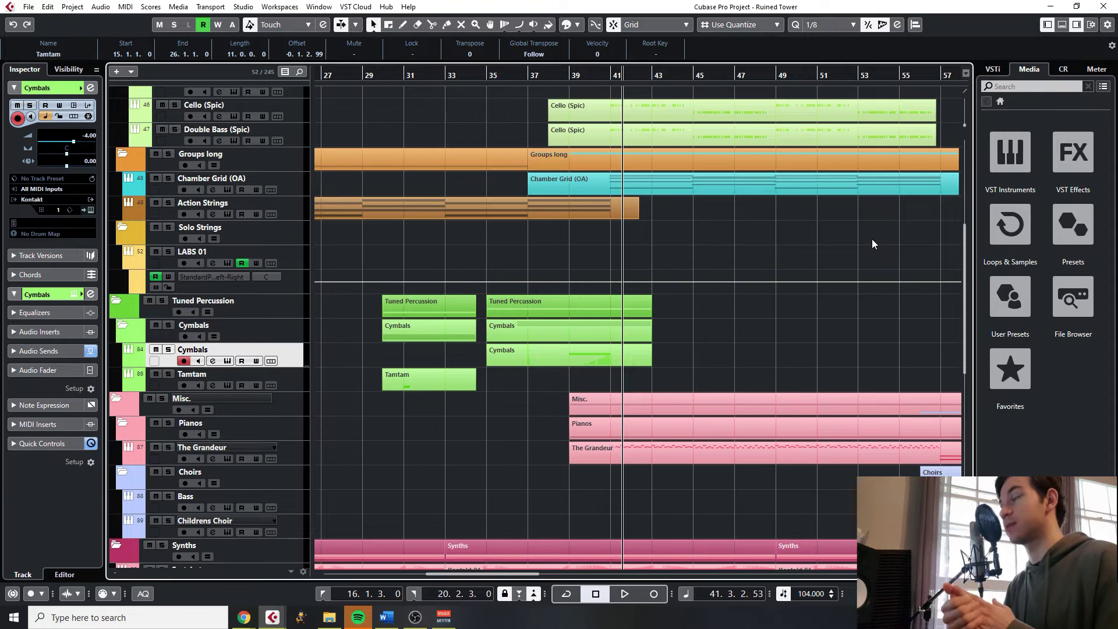
# Select the Cymbals event starting at bar 35, and examine its swell between bars 39 and 41 against the seconds ruler
pyautogui.press('h')
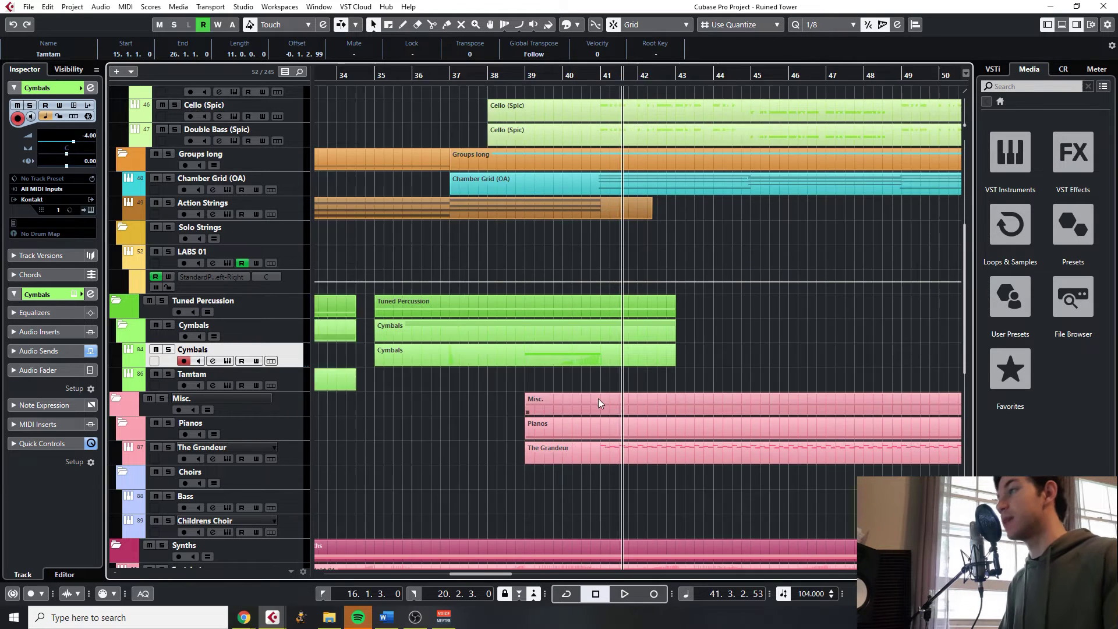
pyautogui.click(567, 358)
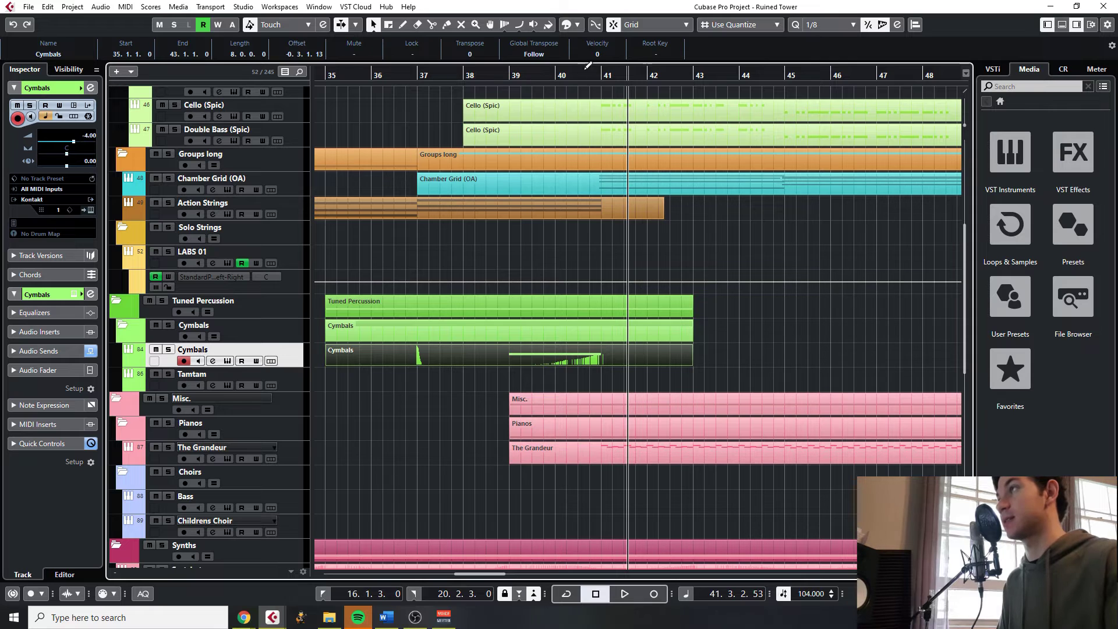
pyautogui.scroll(2, 582, 116)
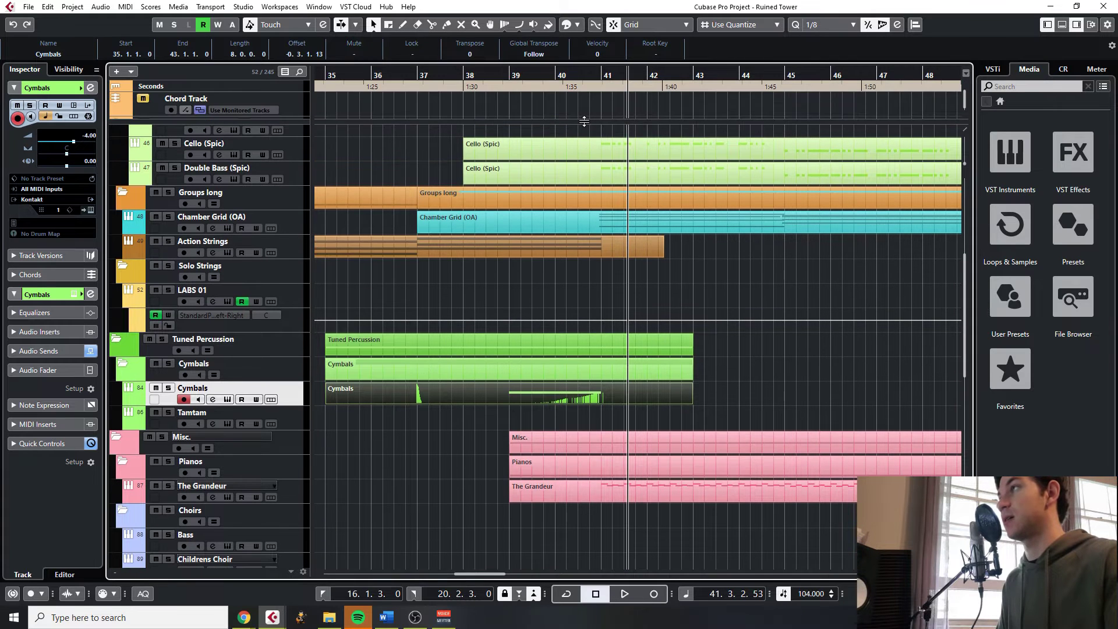
pyautogui.scroll(3, 568, 115)
pyautogui.scroll(2, 510, 110)
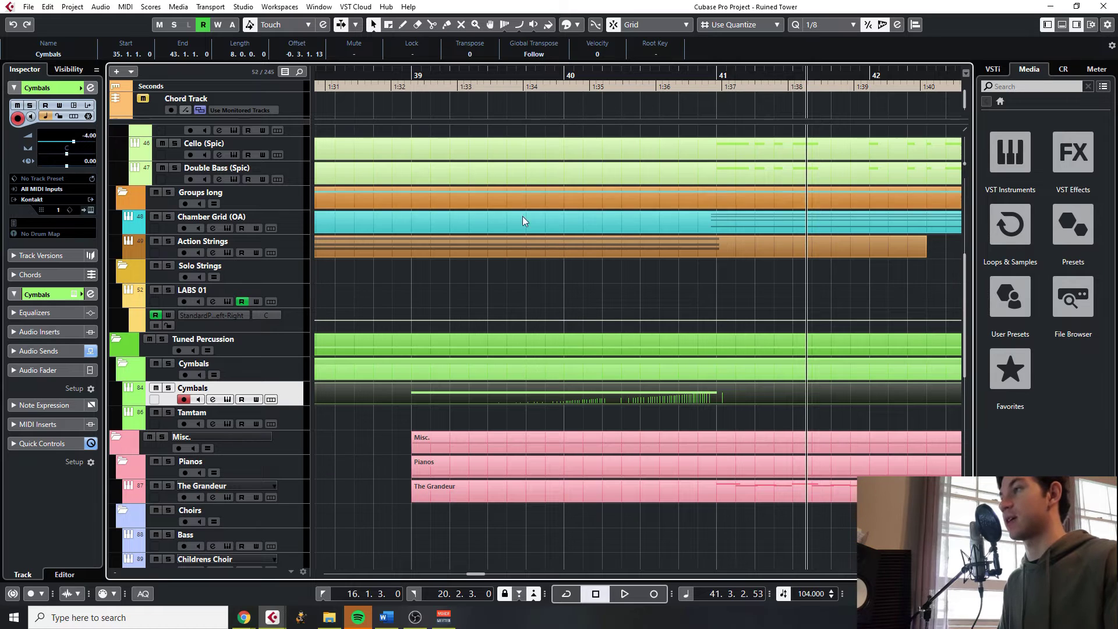
pyautogui.scroll(-3, 568, 349)
pyautogui.scroll(-2, 594, 122)
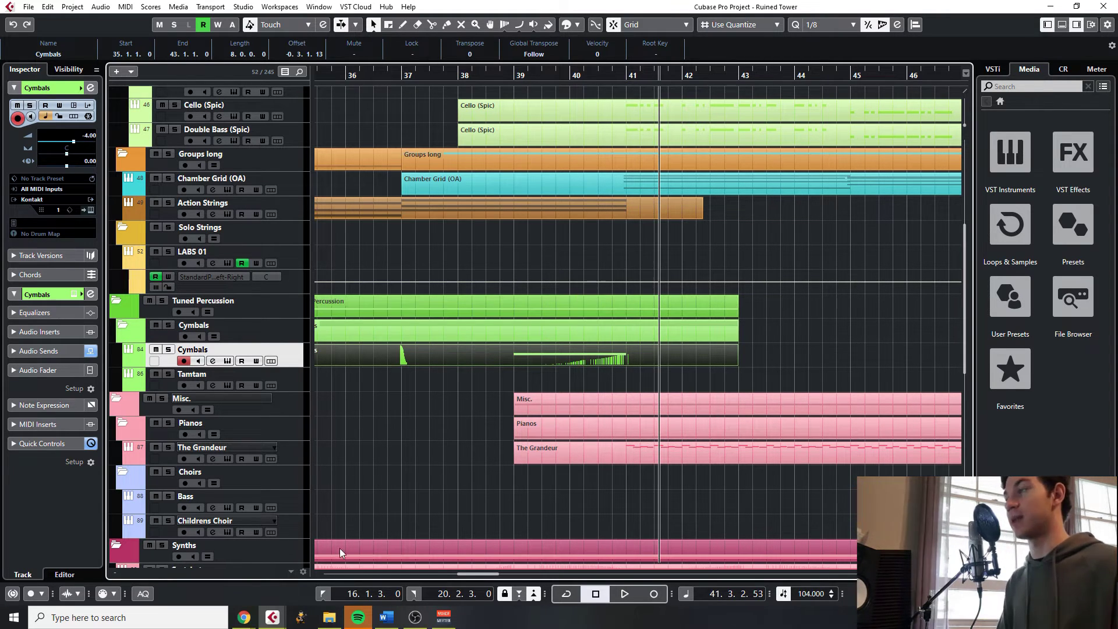
# Select The Grandeur event starting at bar 39, clear the selection, and examine the Cymbals swell leading into bar 41
pyautogui.click(752, 450)
pyautogui.keyDown('ctrl'); pyautogui.scroll(-3, 753, 450); pyautogui.keyUp('ctrl')
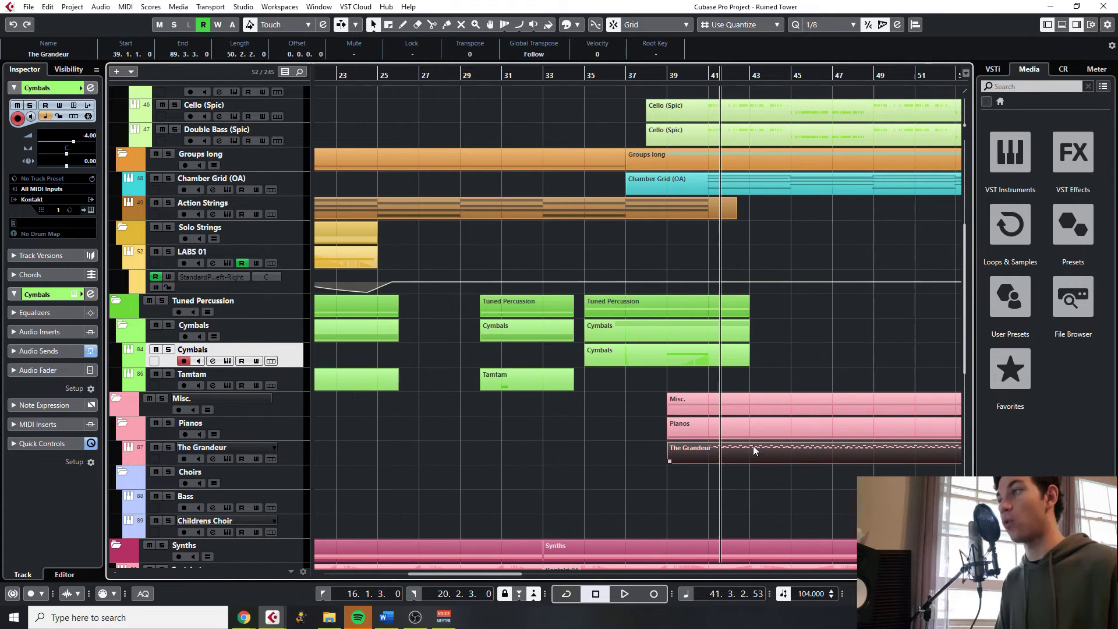
pyautogui.scroll(-8, 831, 271)
pyautogui.scroll(6, 784, 359)
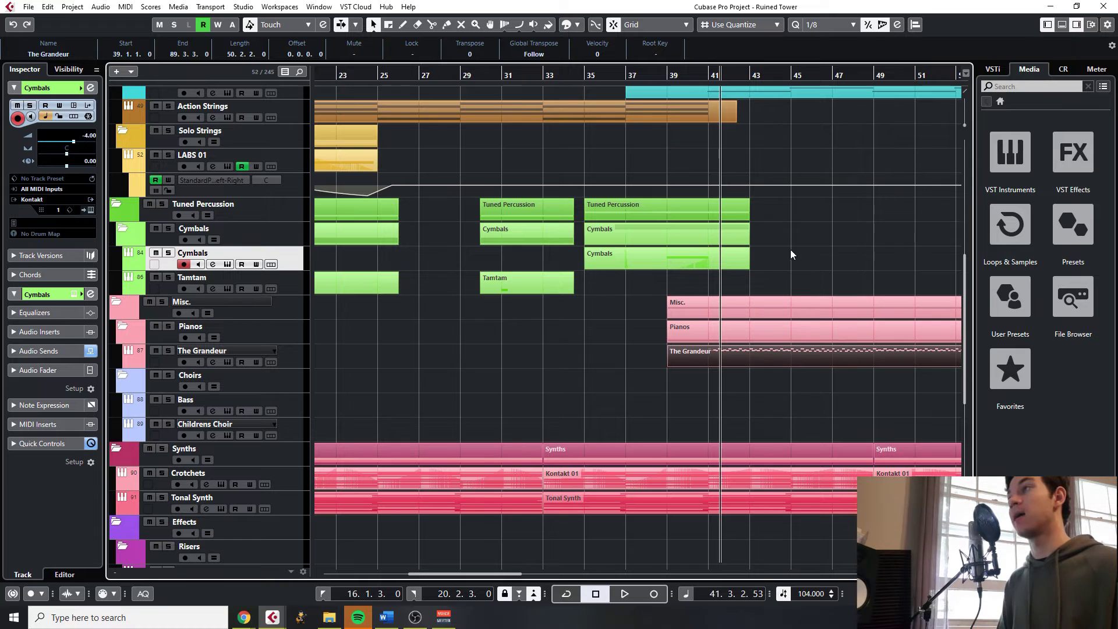
pyautogui.keyDown('ctrl'); pyautogui.scroll(3, 806, 291); pyautogui.keyUp('ctrl')
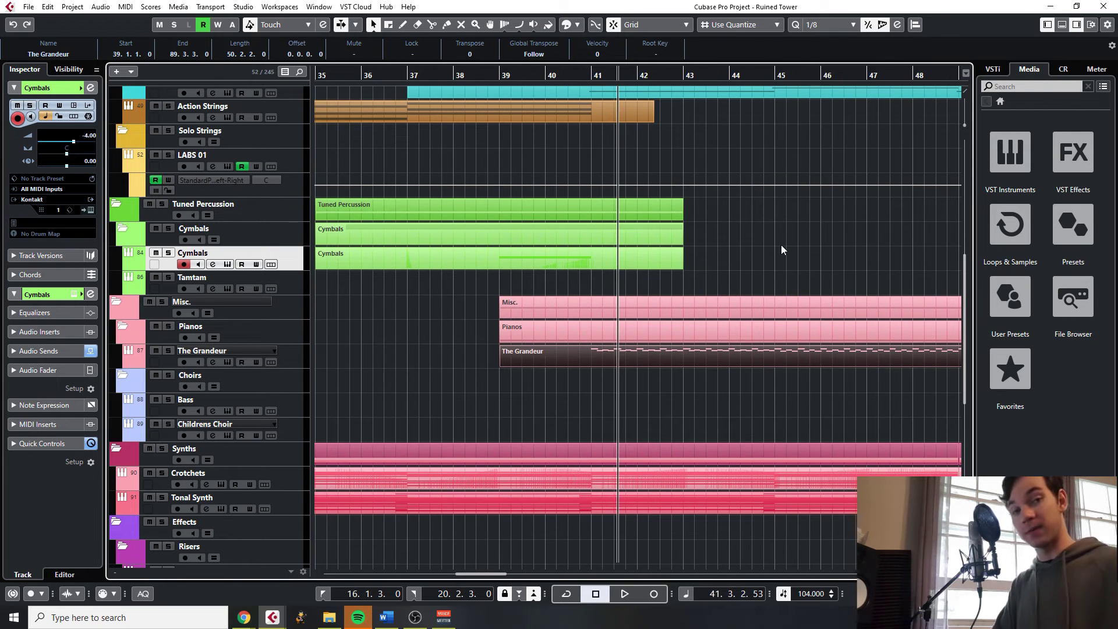
pyautogui.click(510, 254)
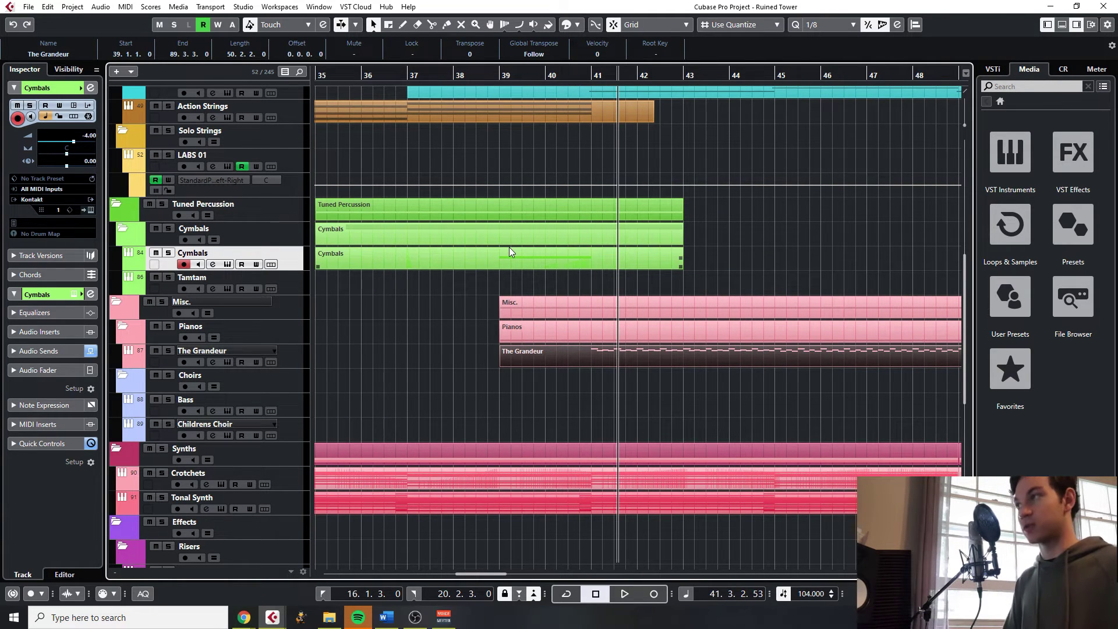
pyautogui.click(565, 277)
pyautogui.keyDown('ctrl'); pyautogui.scroll(2, 560, 267); pyautogui.keyUp('ctrl')
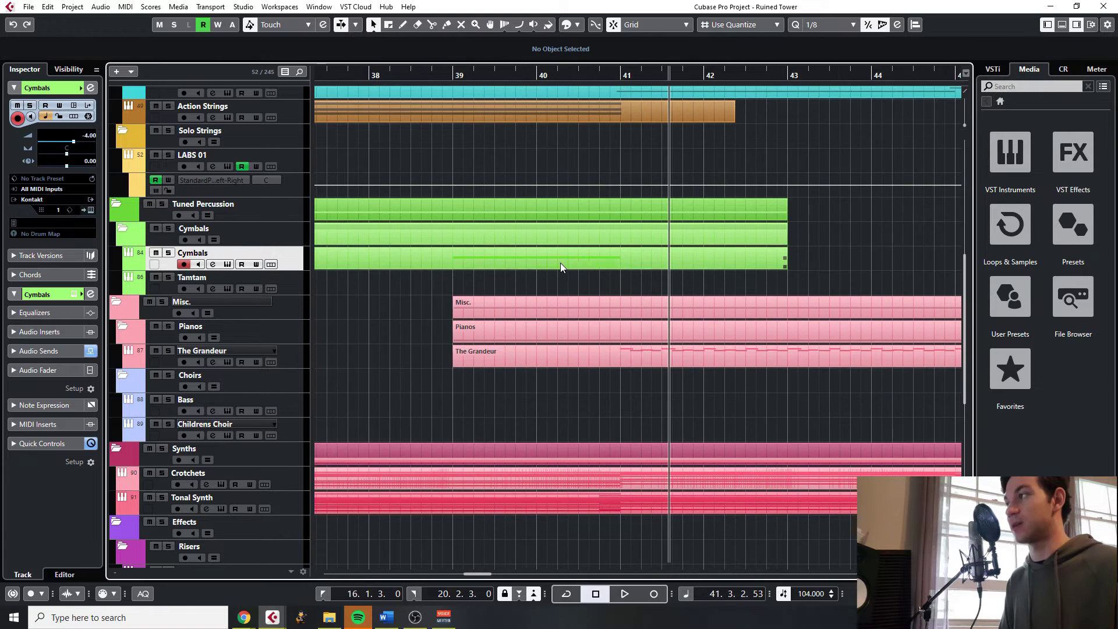
# Select the Cymbals event starting at bar 35 and the Action Strings event ending at bar 42, and examine where they lead into bar 41
pyautogui.click(560, 265)
pyautogui.keyDown('ctrl'); pyautogui.scroll(-3, 557, 260); pyautogui.keyUp('ctrl')
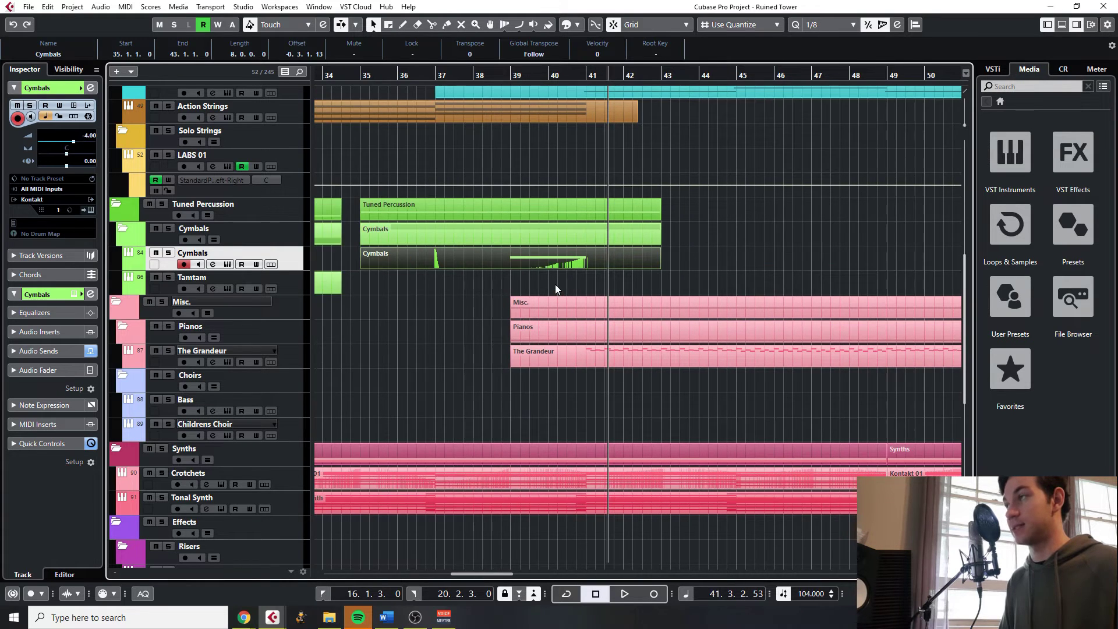
pyautogui.scroll(4, 554, 284)
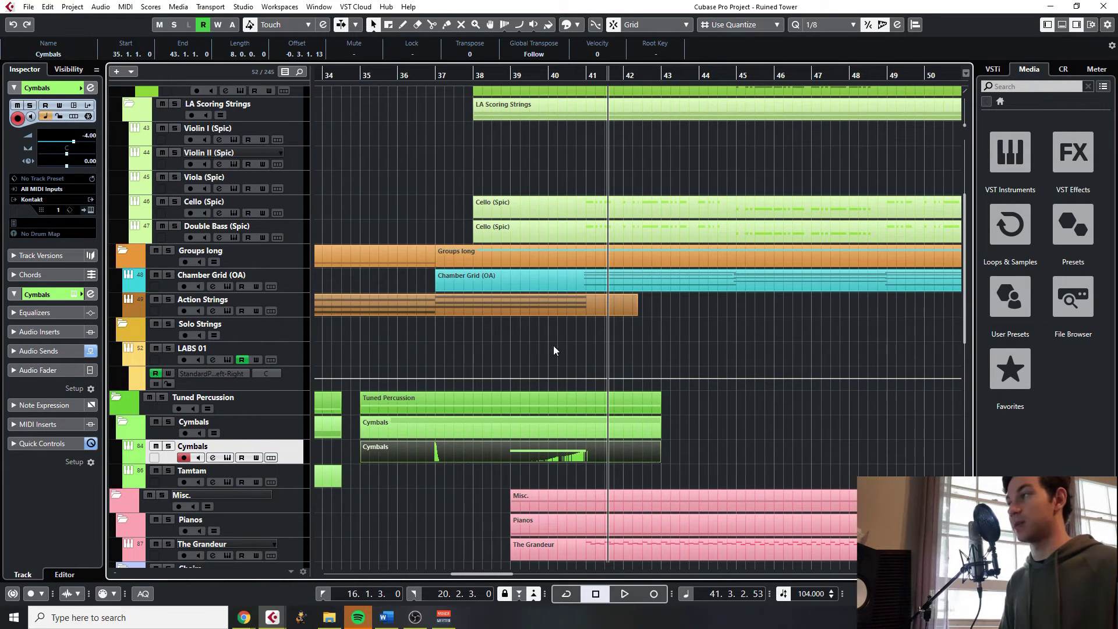
pyautogui.click(460, 323)
pyautogui.click(425, 308)
pyautogui.keyDown('ctrl'); pyautogui.scroll(-3, 428, 309); pyautogui.keyUp('ctrl')
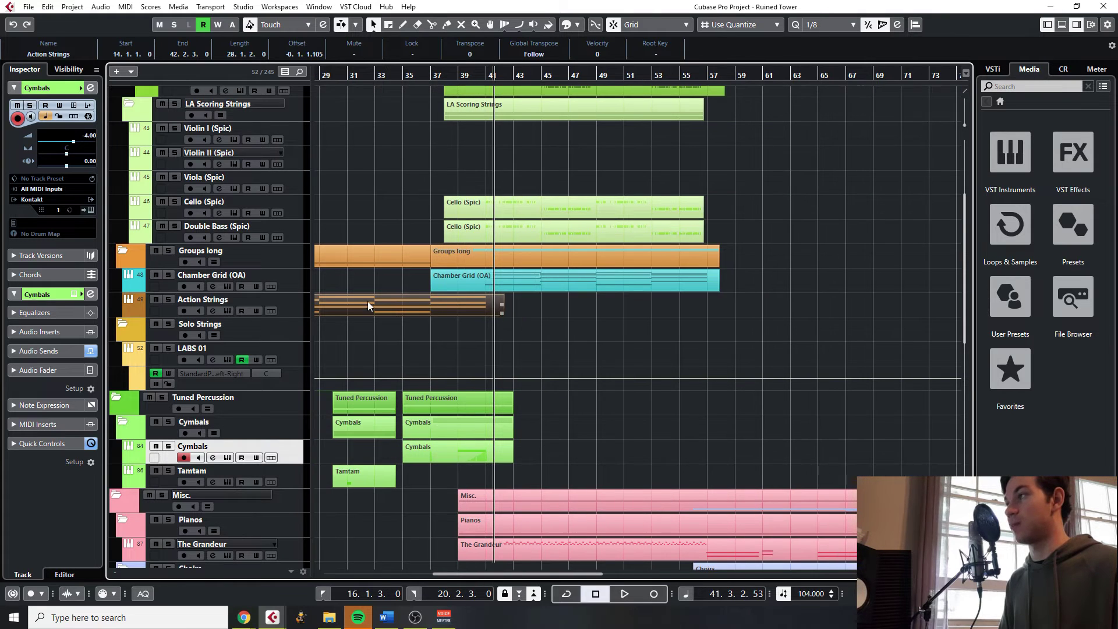
# Select The Grandeur event starting at bar 39, and examine how the piano, choir, synth, effects and drum tracks are arranged after it
pyautogui.scroll(-8, 350, 302)
pyautogui.scroll(2, 362, 196)
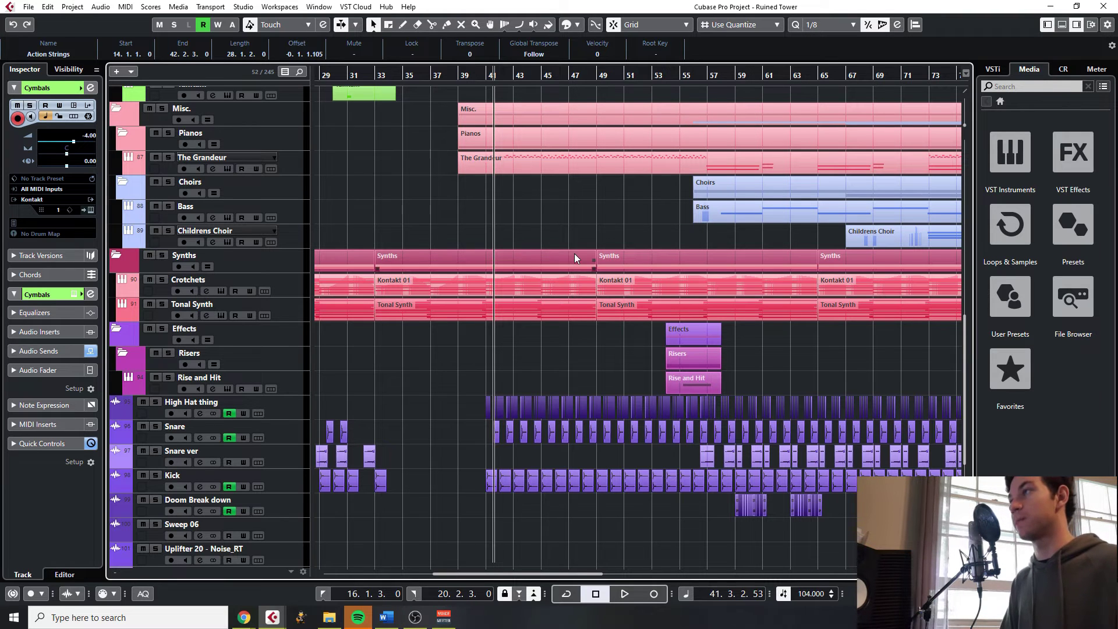
pyautogui.keyDown('ctrl'); pyautogui.scroll(3, 574, 254); pyautogui.keyUp('ctrl')
pyautogui.click(582, 232)
pyautogui.click(591, 157)
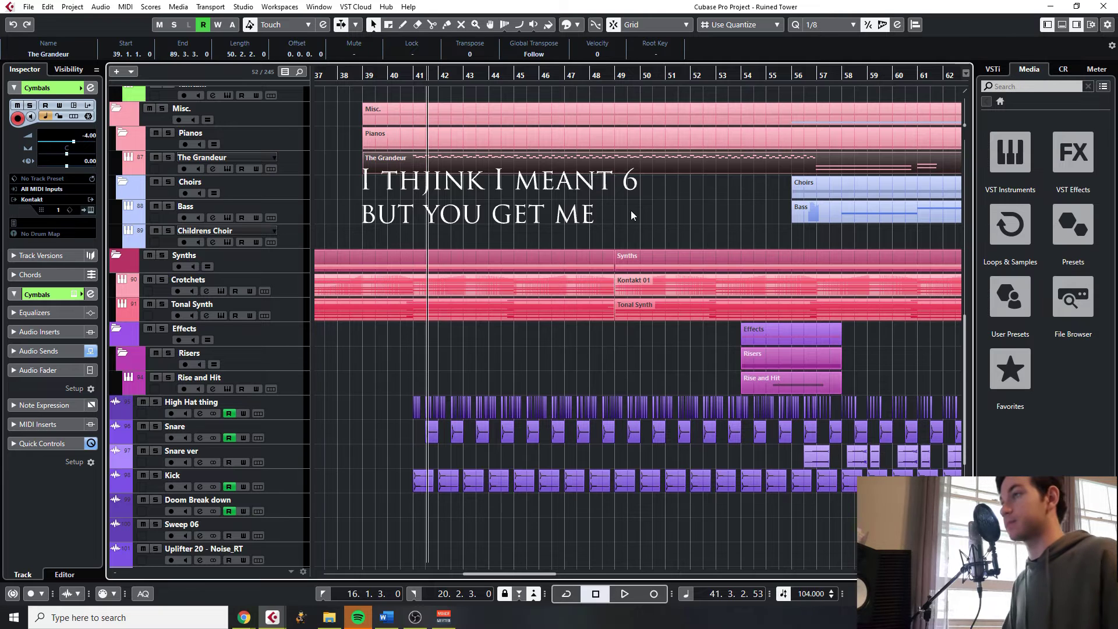
pyautogui.keyDown('ctrl'); pyautogui.scroll(-3, 627, 221); pyautogui.keyUp('ctrl')
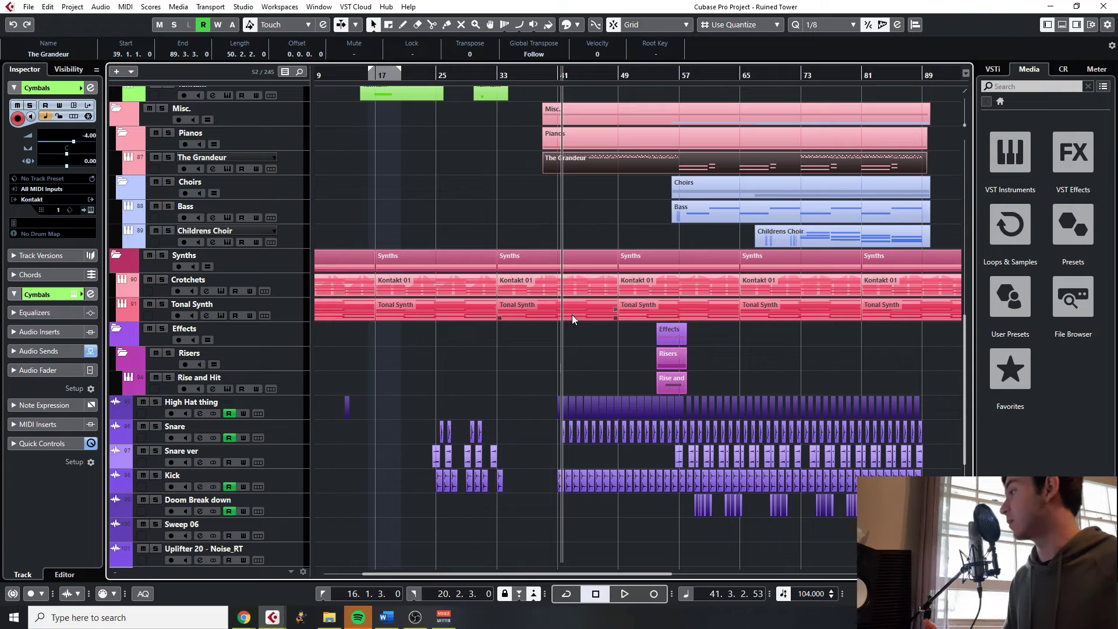
pyautogui.click(561, 341)
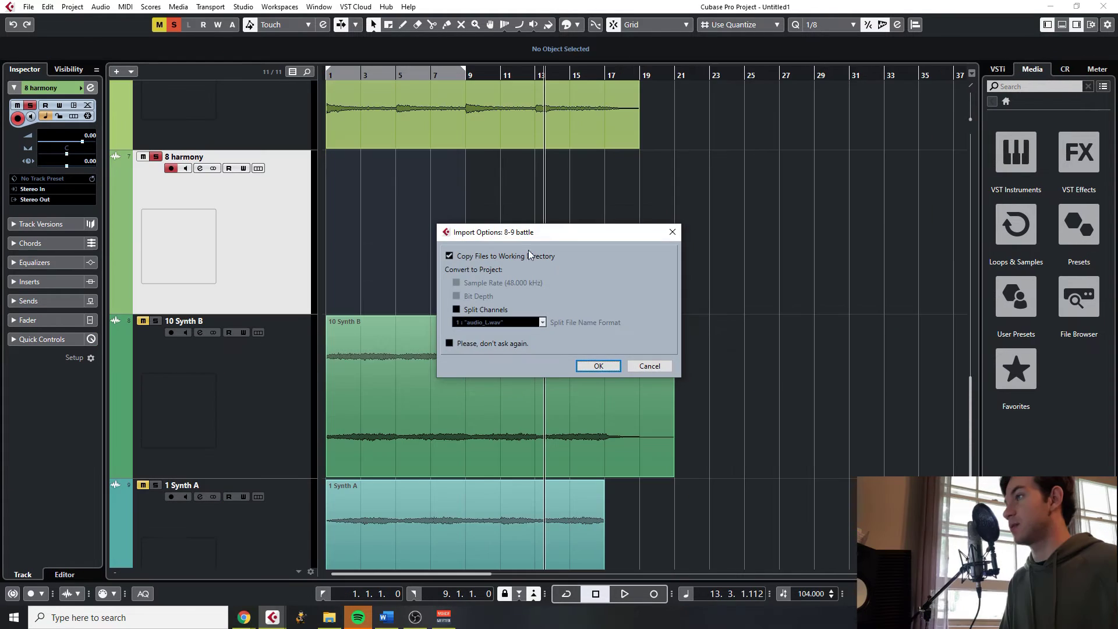
# Import the 8-9 battle audio onto the 8 harmony track, copying the file to the working directory, and compare its end with the Synth events
pyautogui.click(598, 366)
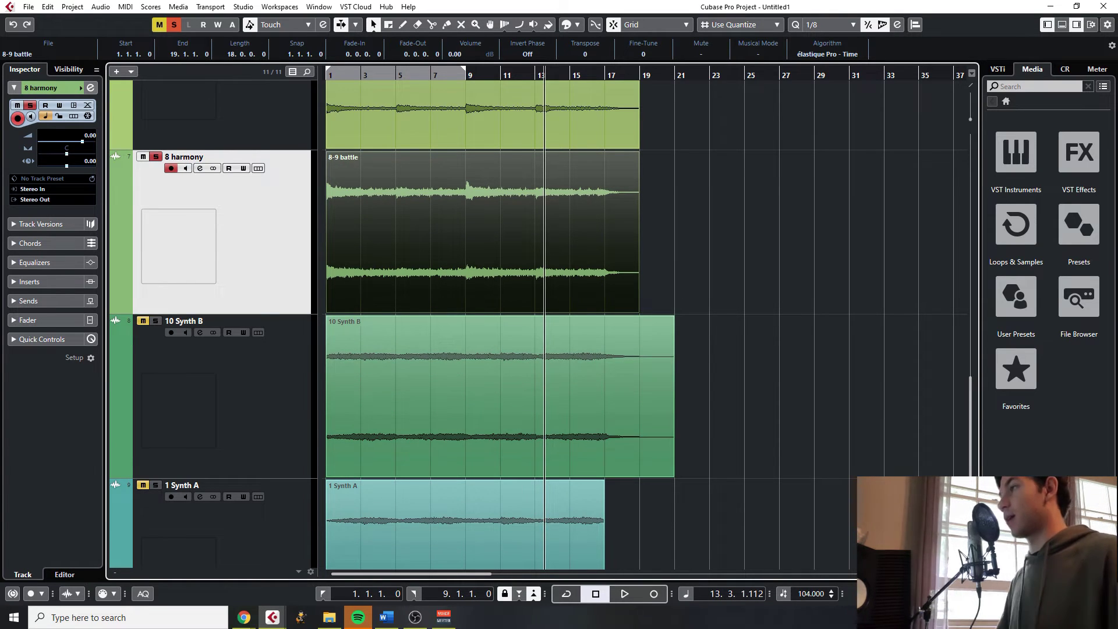
pyautogui.scroll(-3, 642, 408)
pyautogui.click(609, 451)
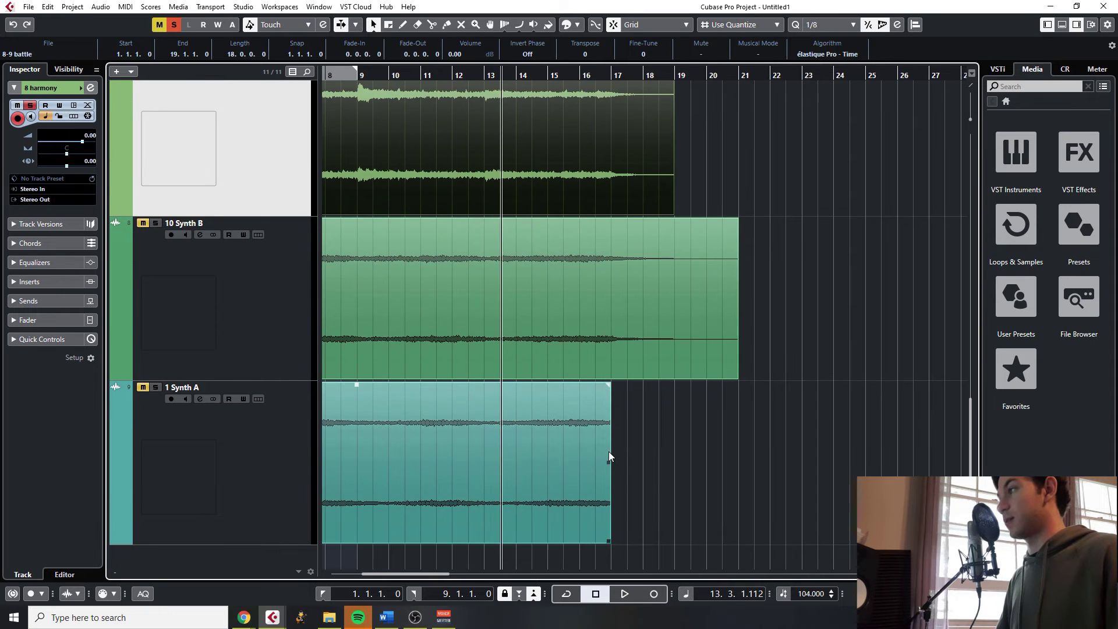
pyautogui.click(339, 257)
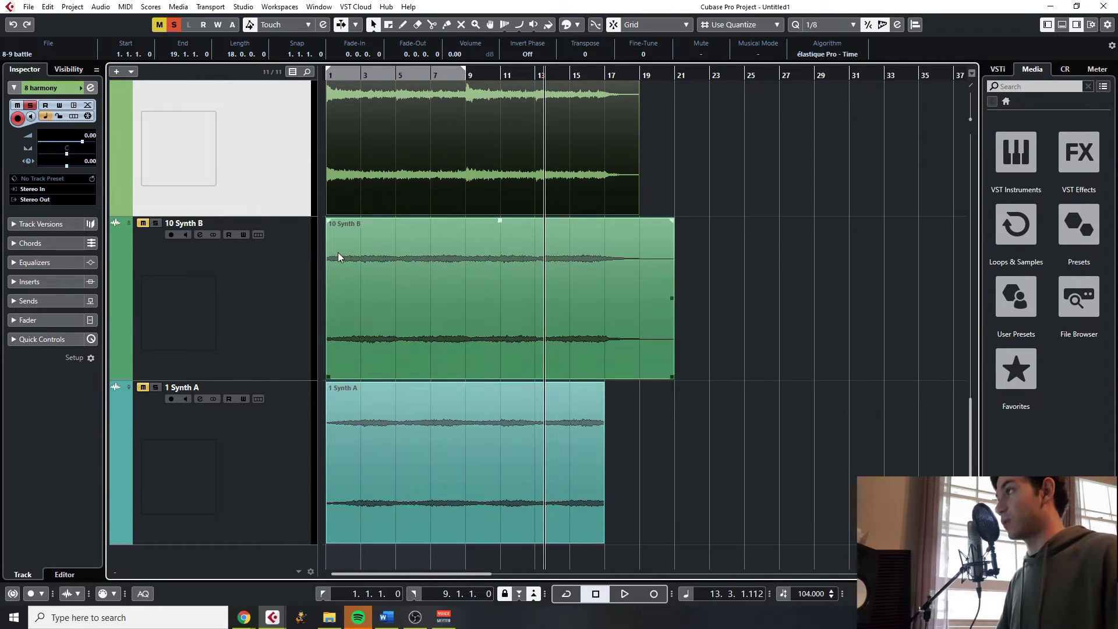
# Play the tail of the 8-9 battle event on the 8 harmony track from bar 17 to just past bar 18
pyautogui.click(330, 75)
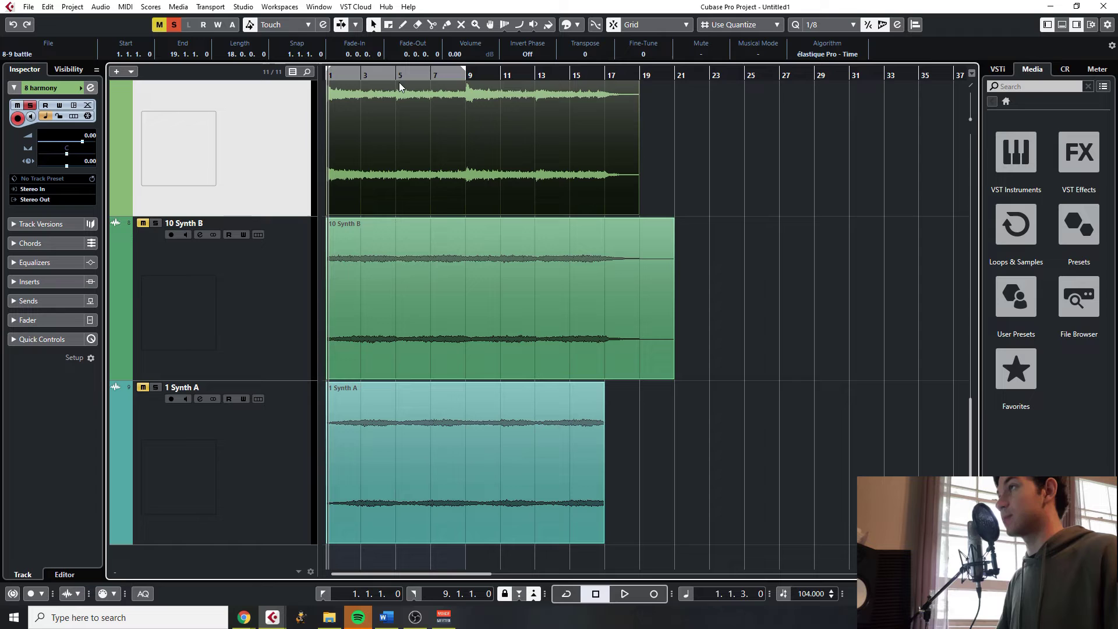
pyautogui.click(603, 73)
pyautogui.press('space')
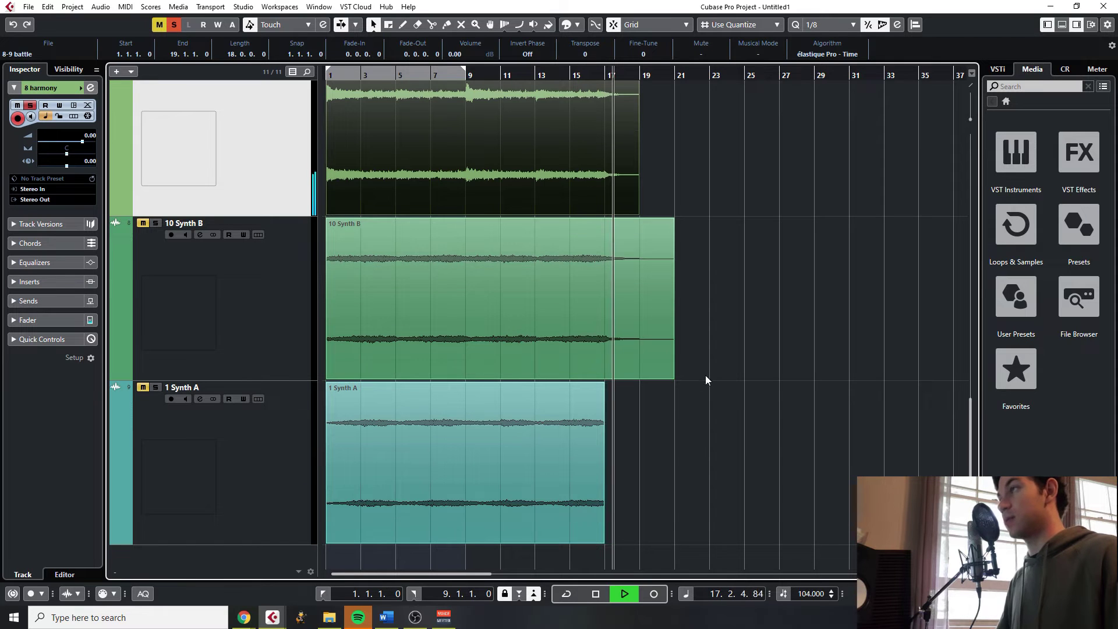
pyautogui.scroll(3, 693, 378)
pyautogui.press('space')
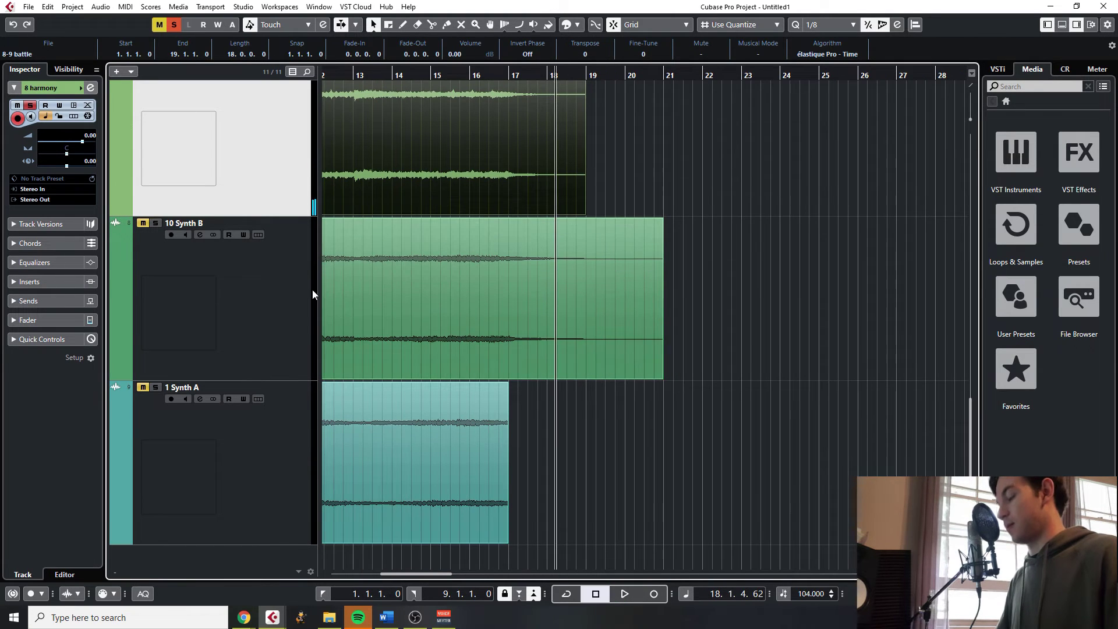
# Select the 10 Synth B track and play its soloed tail from bar 17
pyautogui.click(300, 290)
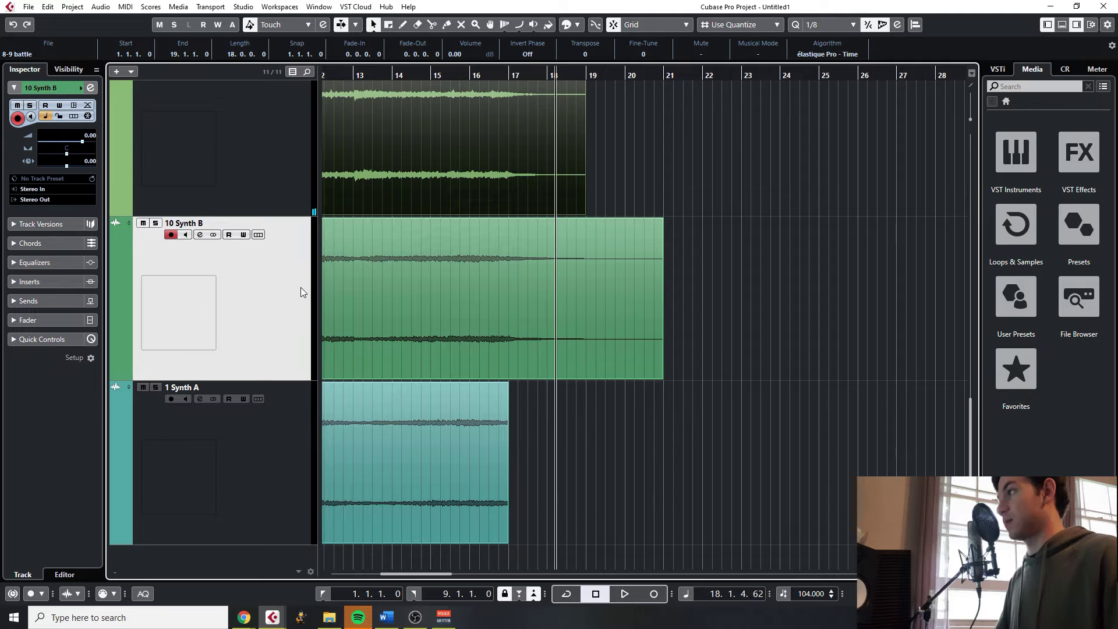
pyautogui.click(508, 72)
pyautogui.press('space')
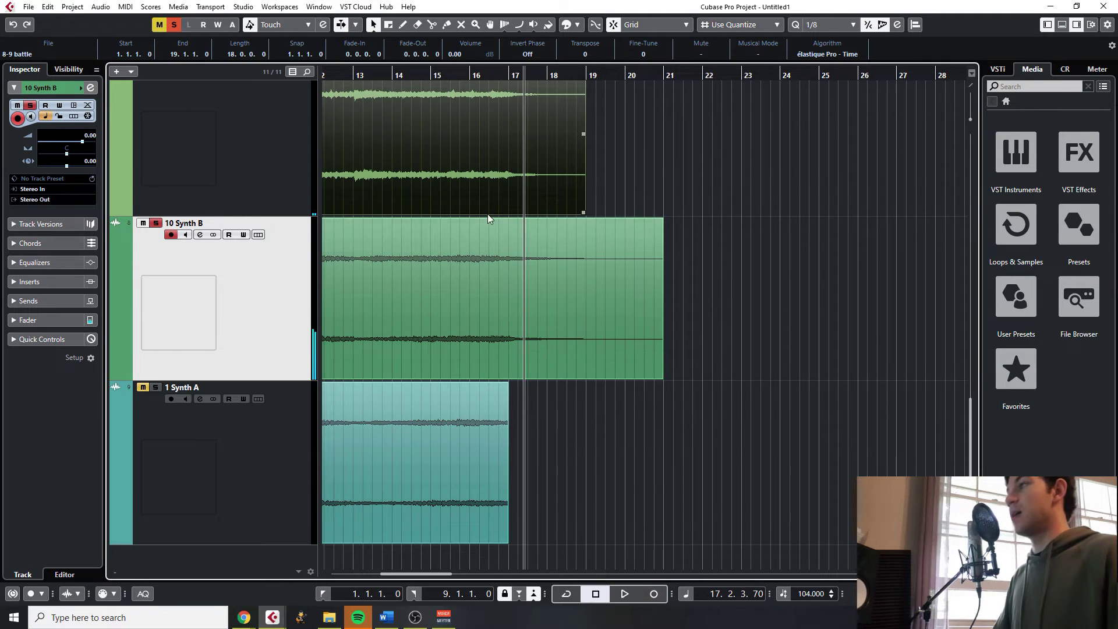
# Select the stem events that ring past bar 17, from 10 Synth B up to 3 Perc and strings, and split them at 17.1.1.0
pyautogui.click(513, 346)
pyautogui.moveTo(534, 464); pyautogui.dragTo(544, 6)
pyautogui.scroll(-5, 508, 422)
pyautogui.scroll(3, 497, 344)
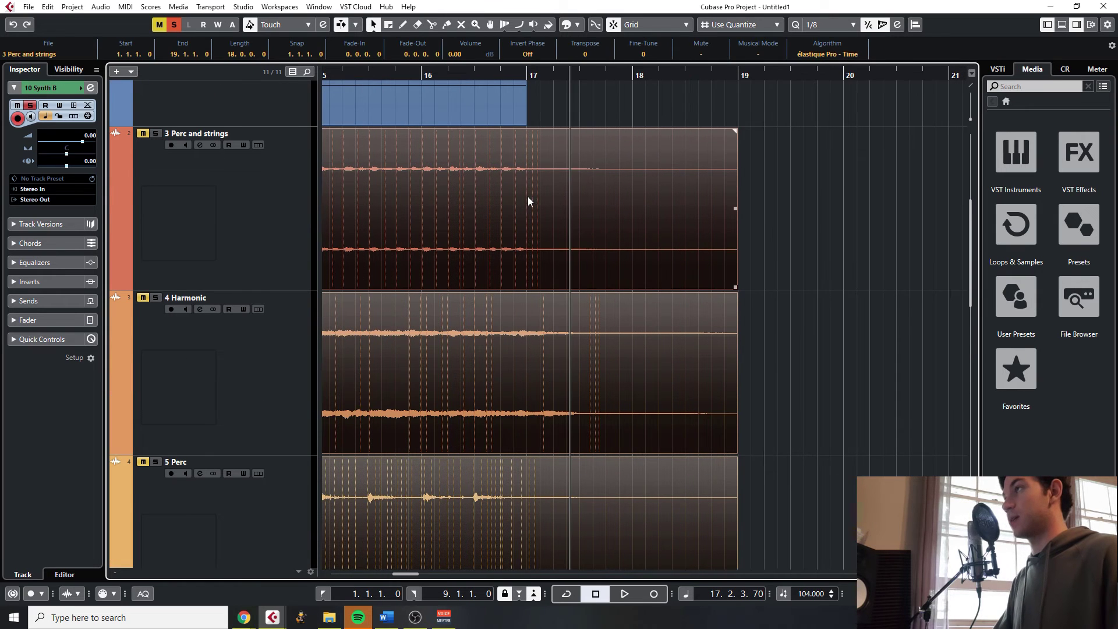
pyautogui.press('3')
pyautogui.click(532, 189)
pyautogui.scroll(-3, 548, 310)
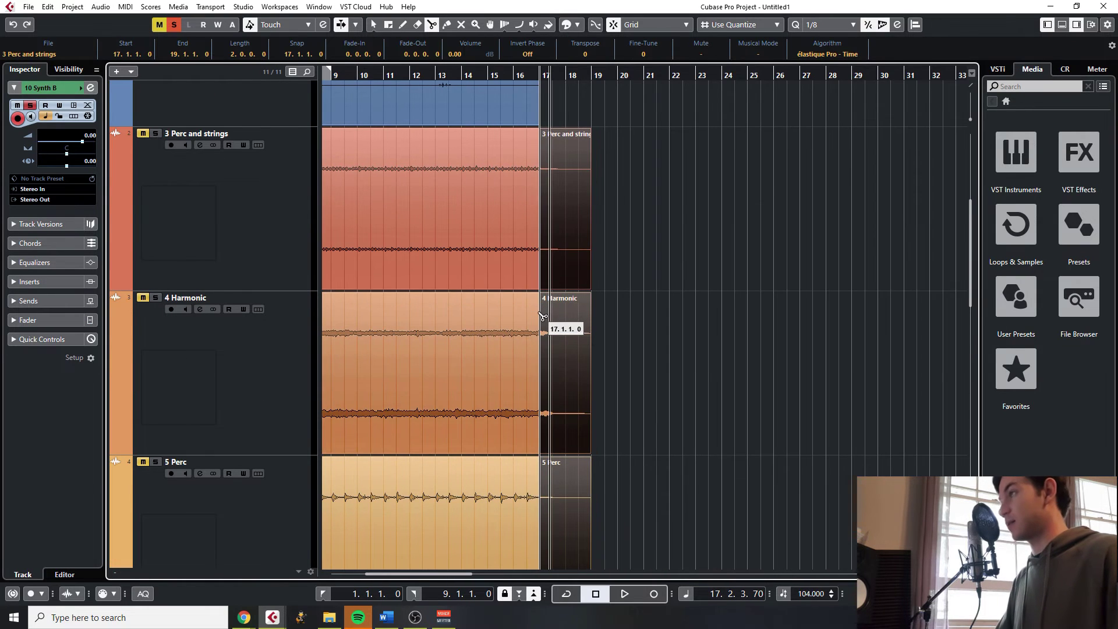
pyautogui.press('1')
# Duplicate the stem tracks from 3 Perc and strings through 10 Synth B
pyautogui.scroll(-2, 530, 342)
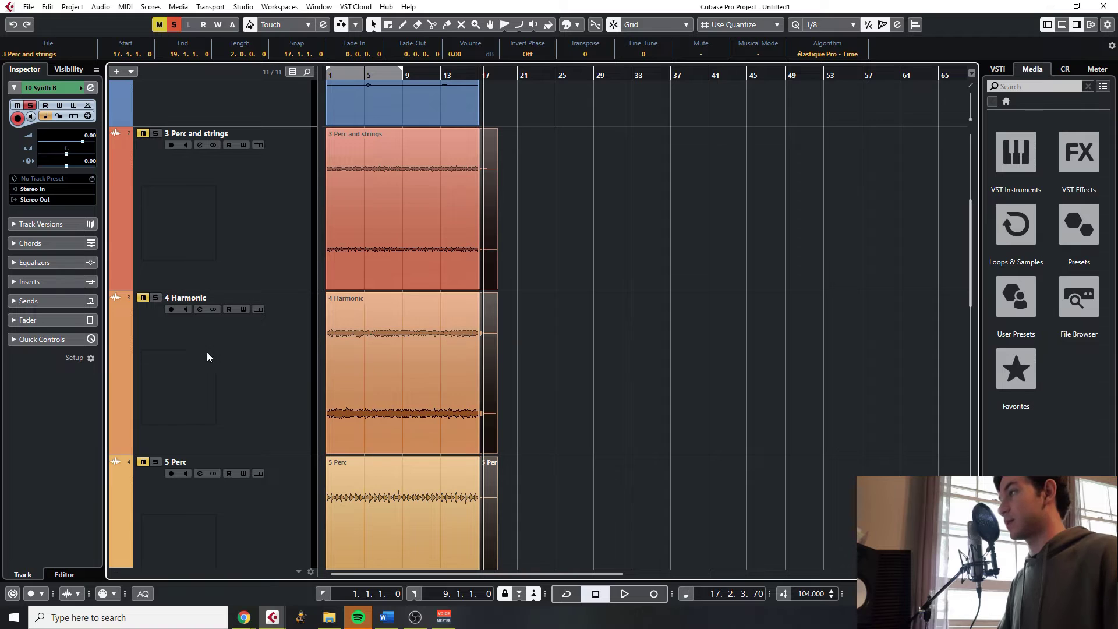
pyautogui.scroll(-3, 233, 358)
pyautogui.scroll(3, 304, 276)
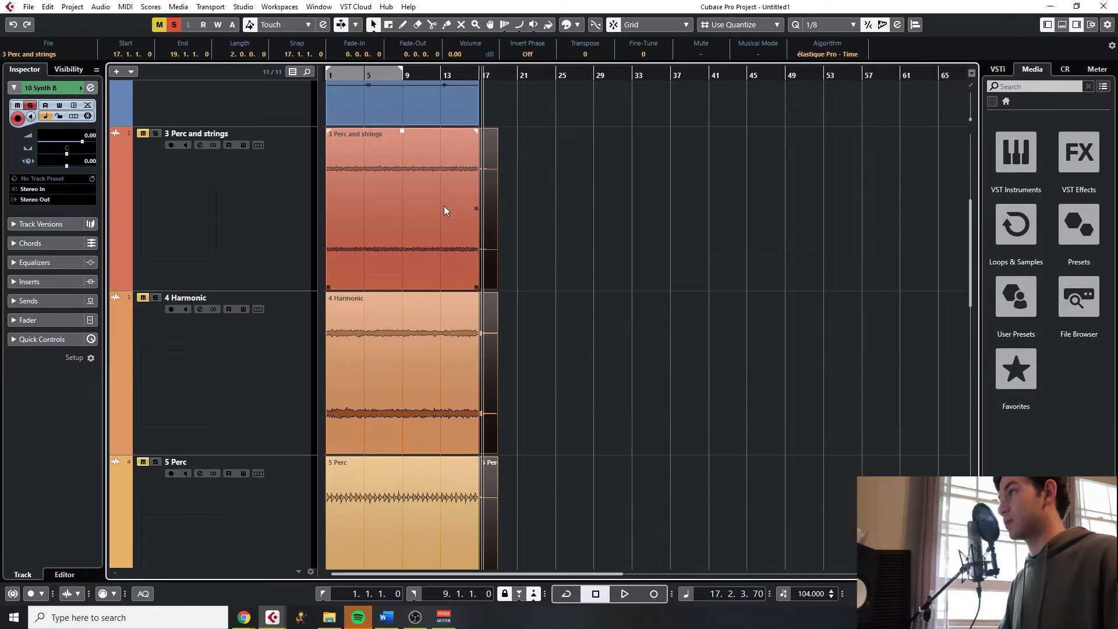
pyautogui.click(284, 235)
pyautogui.scroll(-14, 284, 236)
pyautogui.keyDown('shift'); pyautogui.click(280, 282); pyautogui.keyUp('shift')
pyautogui.rightClick(279, 282)
pyautogui.click(355, 323)
pyautogui.scroll(-4, 525, 377)
pyautogui.scroll(12, 525, 376)
# Clear the duplicated 3 Perc and strings and 4 Harmonic tracks, and move each original's tail onto its duplicate at bar 1
pyautogui.moveTo(543, 352); pyautogui.dragTo(331, 362)
pyautogui.press('Delete')
pyautogui.moveTo(490, 204); pyautogui.dragTo(333, 364)
pyautogui.scroll(-2, 445, 372)
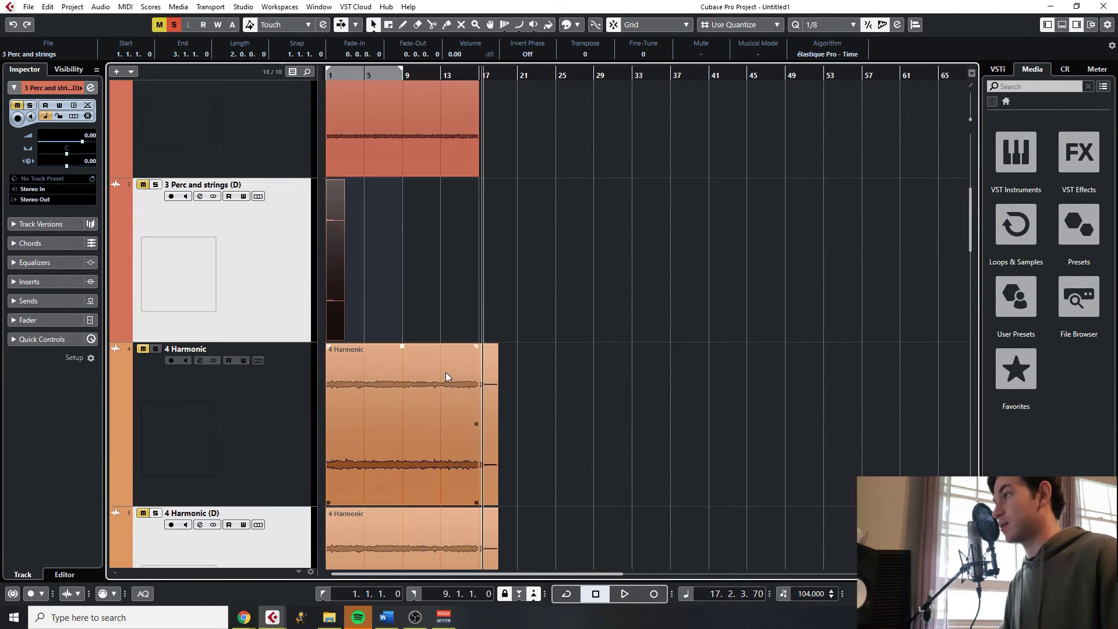
pyautogui.press('Delete')
pyautogui.moveTo(490, 334); pyautogui.dragTo(335, 488)
# Clear the duplicated 5 Perc and 6 Perc tracks, and move each original's tail onto its duplicate at bar 1
pyautogui.scroll(-6, 529, 254)
pyautogui.scroll(2, 529, 259)
pyautogui.moveTo(533, 303); pyautogui.dragTo(349, 306)
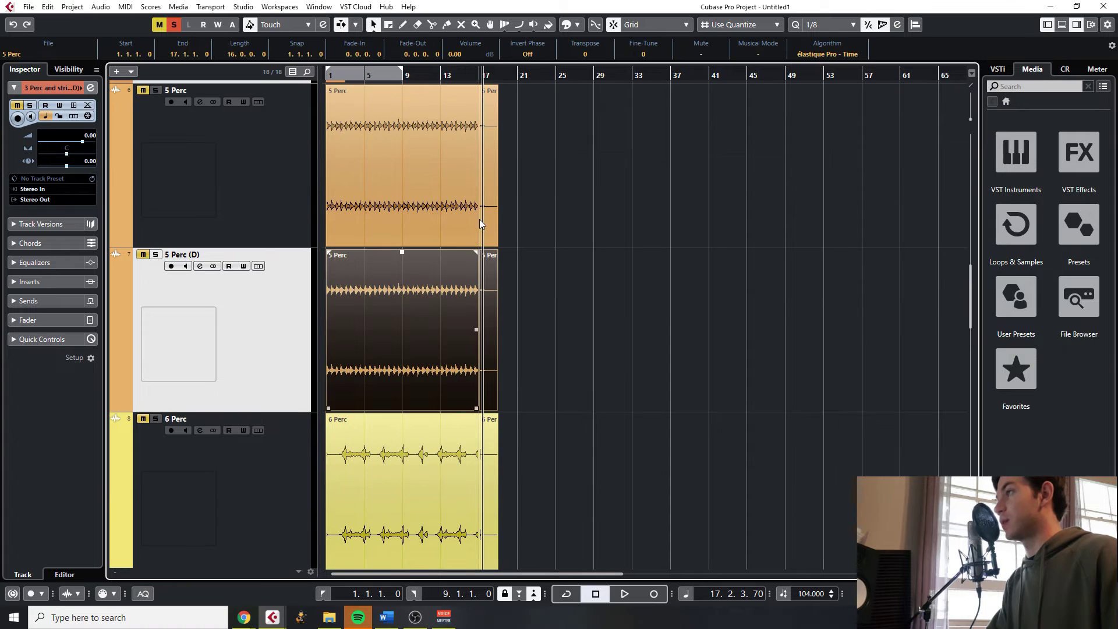
pyautogui.press('Delete')
pyautogui.moveTo(487, 184); pyautogui.dragTo(335, 326)
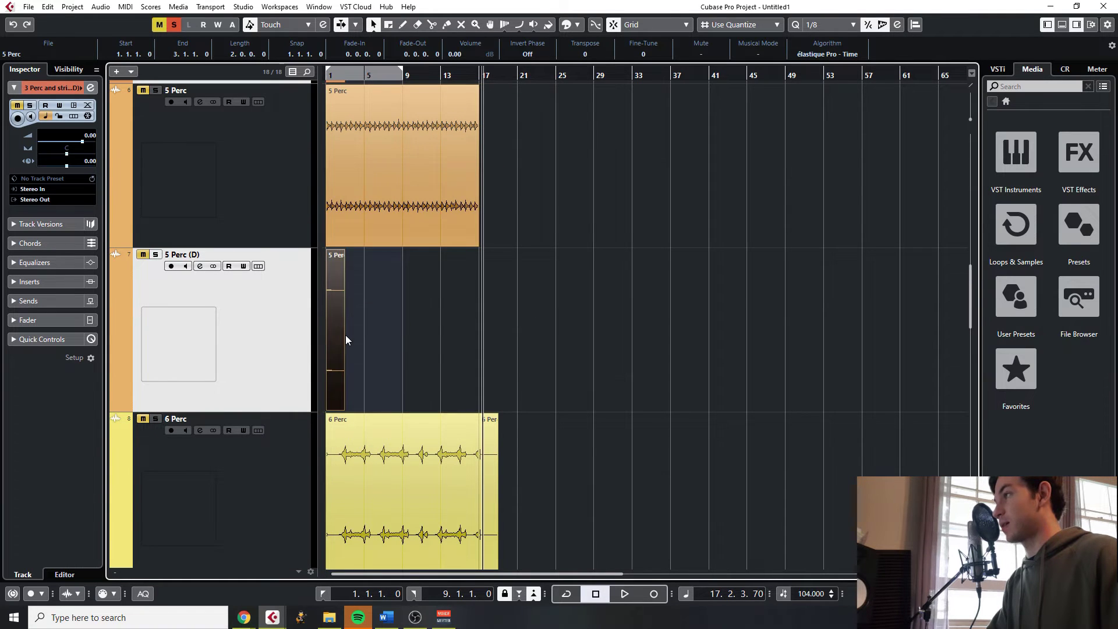
pyautogui.scroll(-2, 342, 337)
pyautogui.moveTo(539, 413); pyautogui.dragTo(349, 444)
pyautogui.press('Delete')
pyautogui.moveTo(493, 350); pyautogui.dragTo(327, 435)
# Clear the duplicated 7 harmony and 8 harmony tracks, and move each original's tail onto its duplicate at bar 1
pyautogui.scroll(-5, 355, 433)
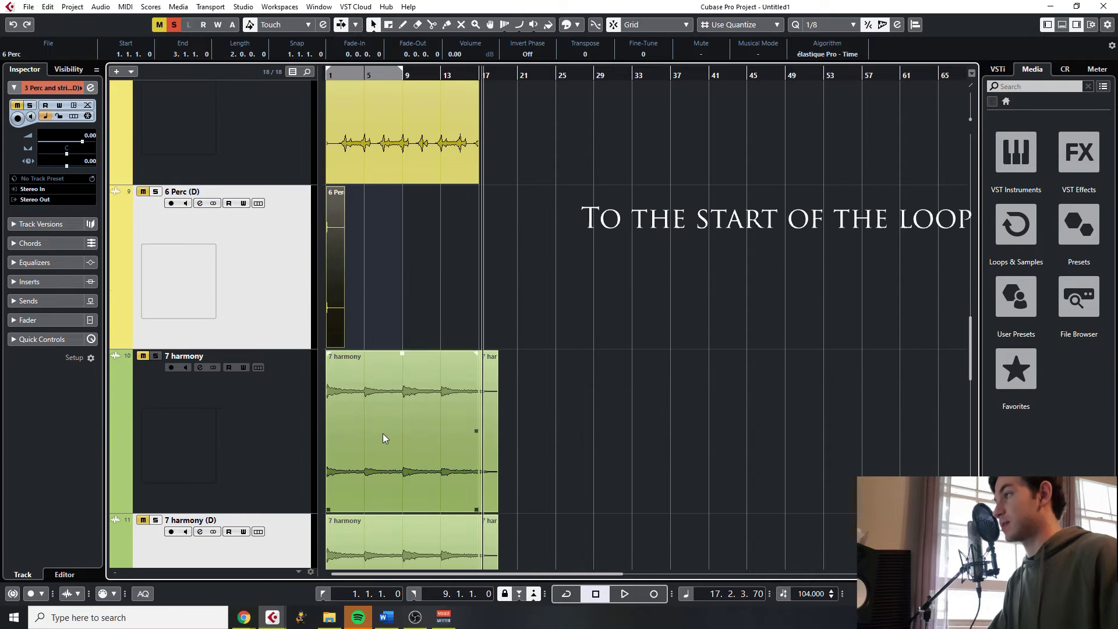
pyautogui.moveTo(504, 377); pyautogui.dragTo(391, 376)
pyautogui.press('Delete')
pyautogui.moveTo(480, 288); pyautogui.dragTo(335, 382)
pyautogui.scroll(-4, 402, 409)
pyautogui.moveTo(504, 420); pyautogui.dragTo(573, 500)
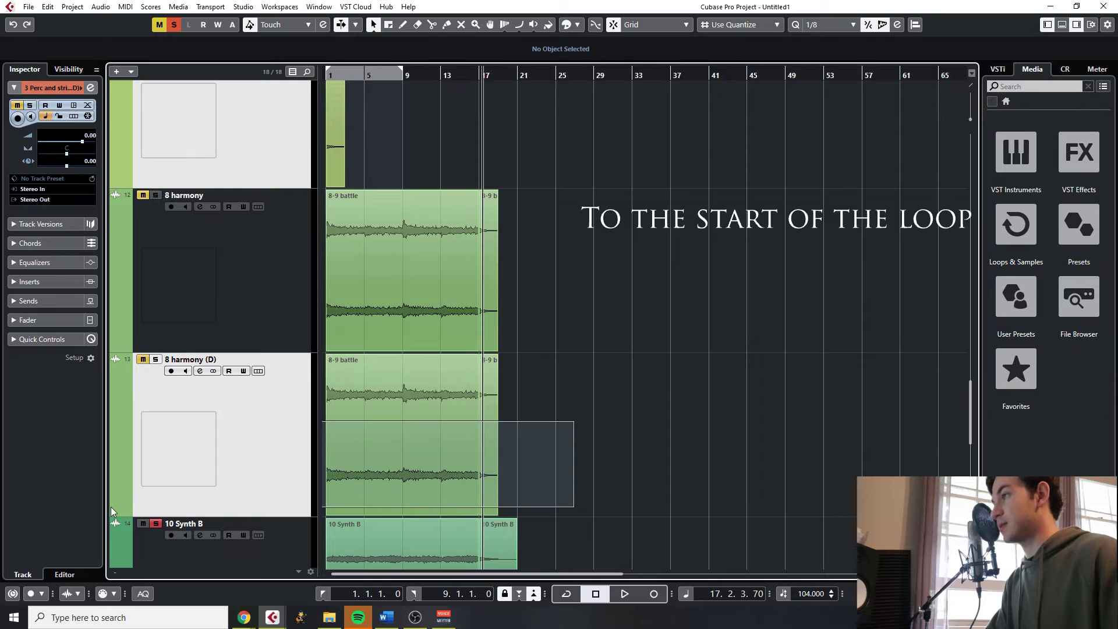
pyautogui.press('Delete')
pyautogui.moveTo(487, 291); pyautogui.dragTo(324, 416)
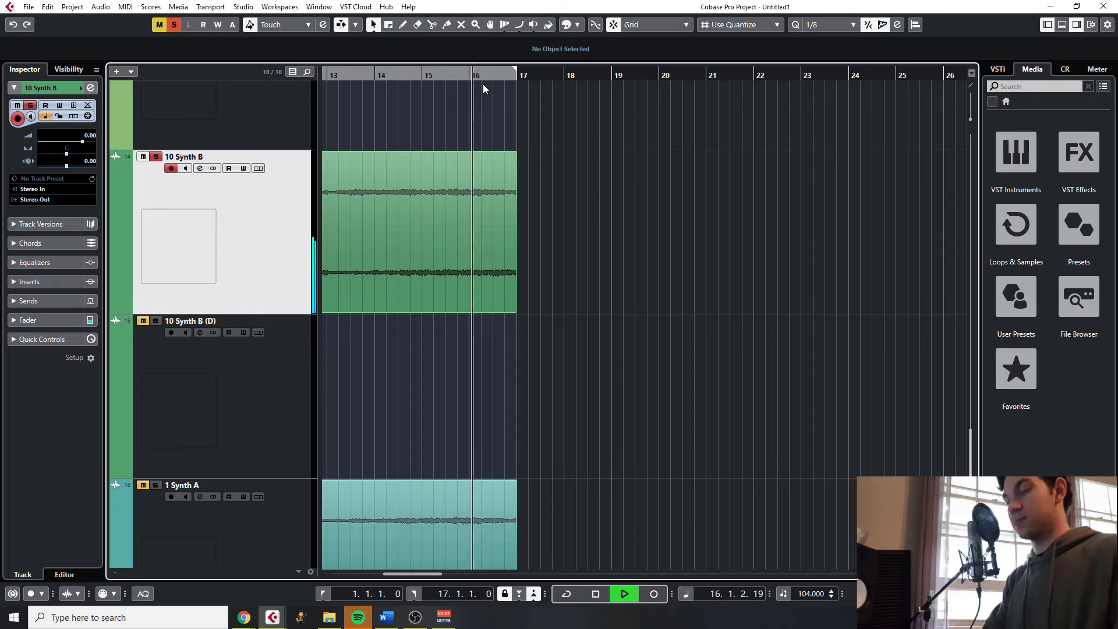
# Cycle playback over bars 1 to 17 and play across the loop point with 10 Synth B alone, and again with 10 Synth B (D) also soloed
pyautogui.press('KP_Divide')
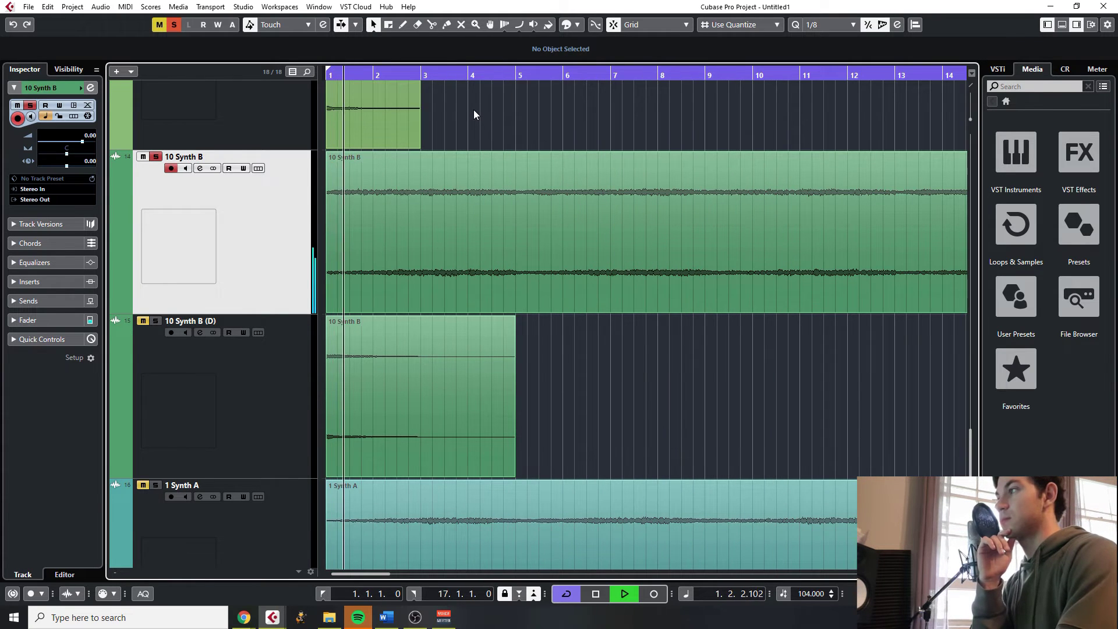
pyautogui.press('space')
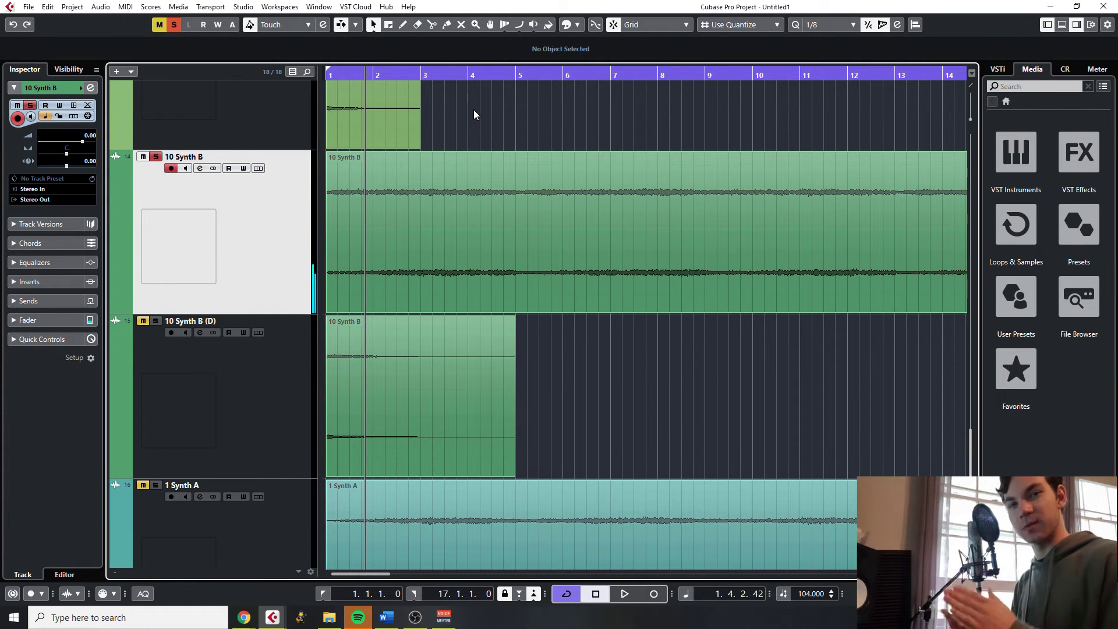
pyautogui.press('g')
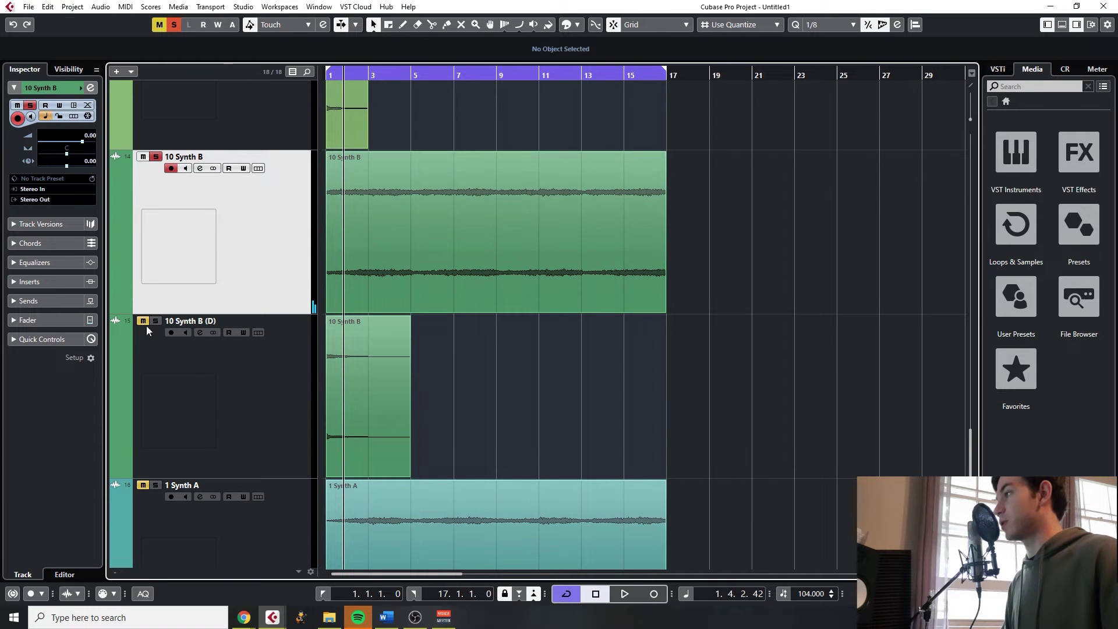
pyautogui.click(643, 74)
pyautogui.press('space')
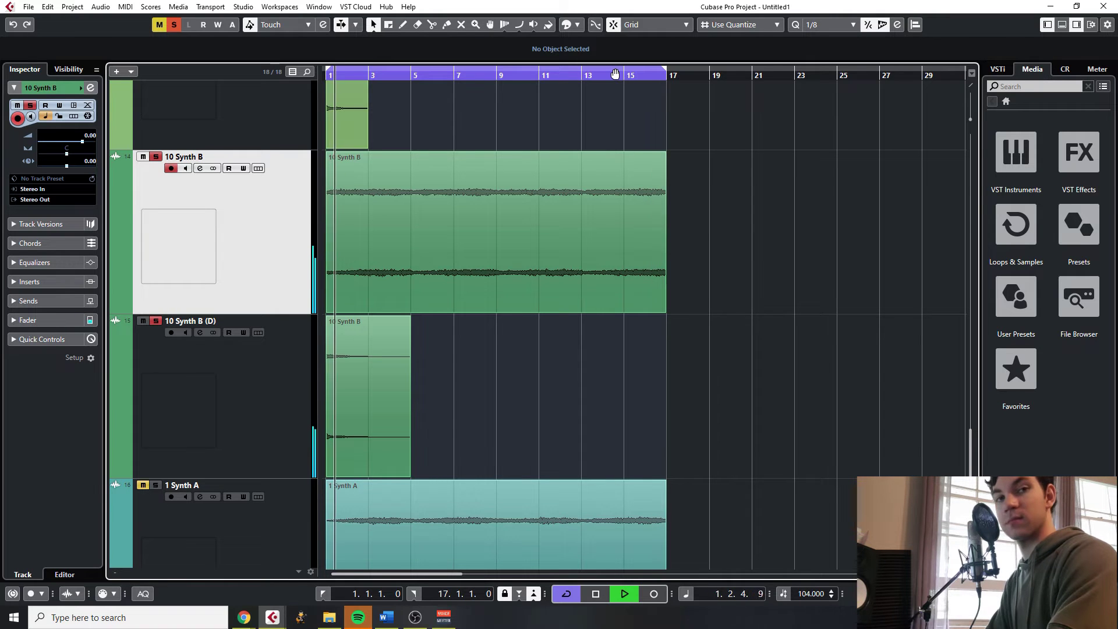
pyautogui.press('space')
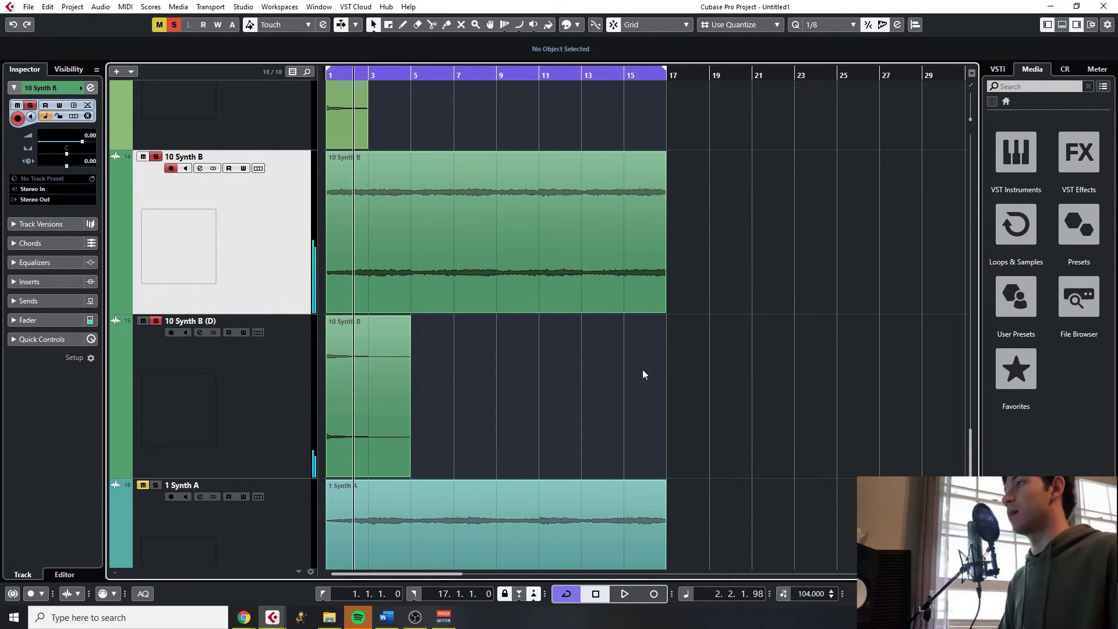
# Extend the end of the cycle range to 23.1.3.0
pyautogui.press('g')
pyautogui.press('g')
pyautogui.press('g')
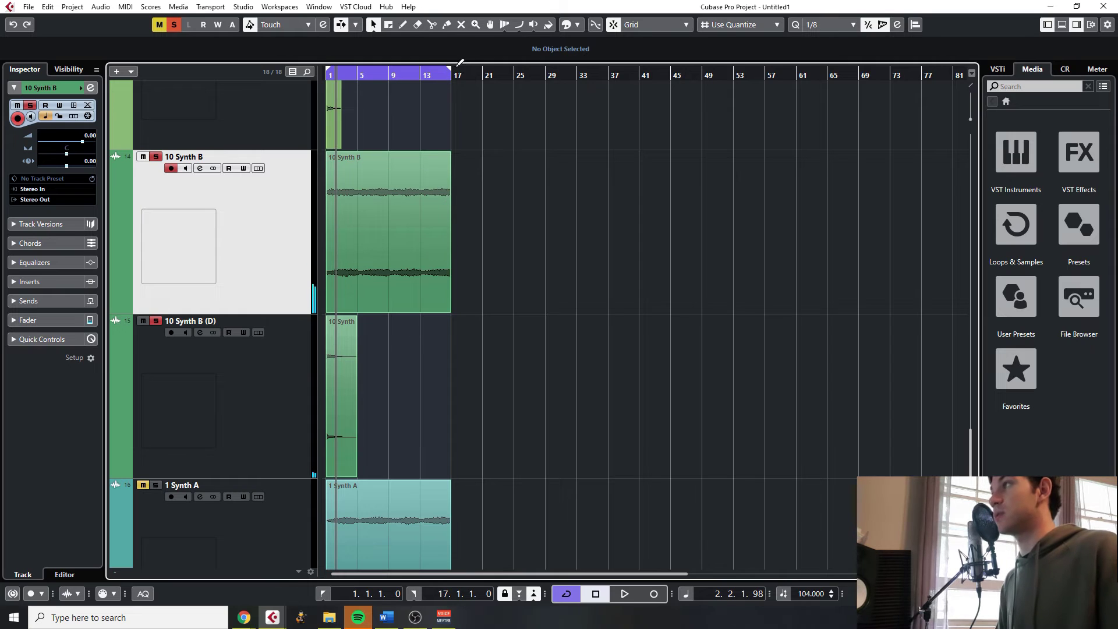
pyautogui.moveTo(451, 68)
pyautogui.mouseDown()
pyautogui.moveTo(507, 82)
pyautogui.moveTo(463, 110)
pyautogui.moveTo(438, 84)
pyautogui.mouseUp()
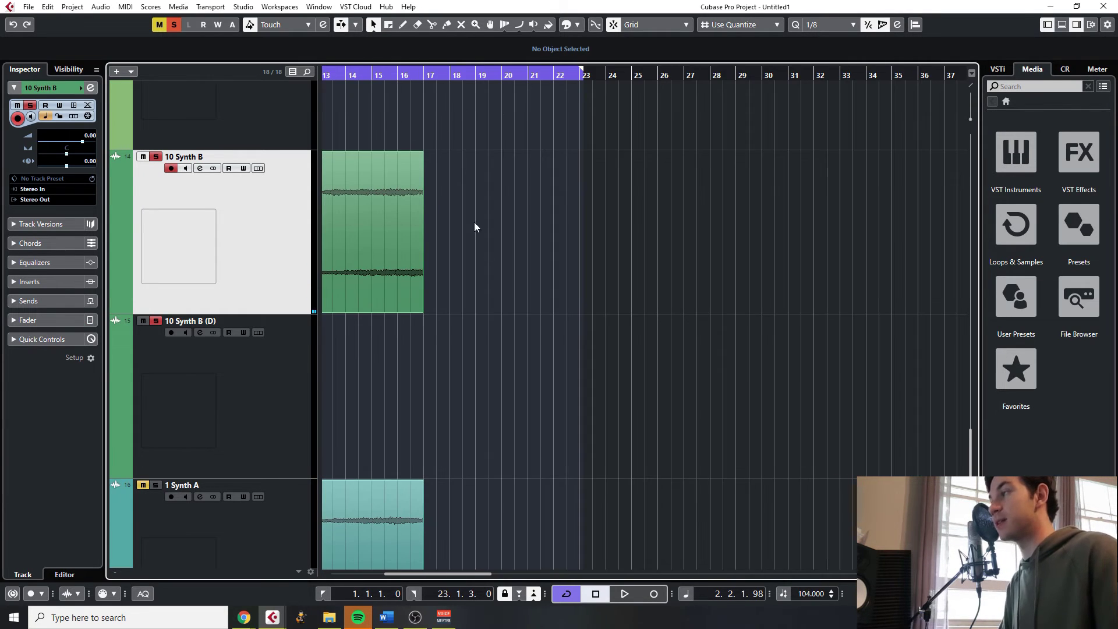
pyautogui.scroll(-2, 474, 227)
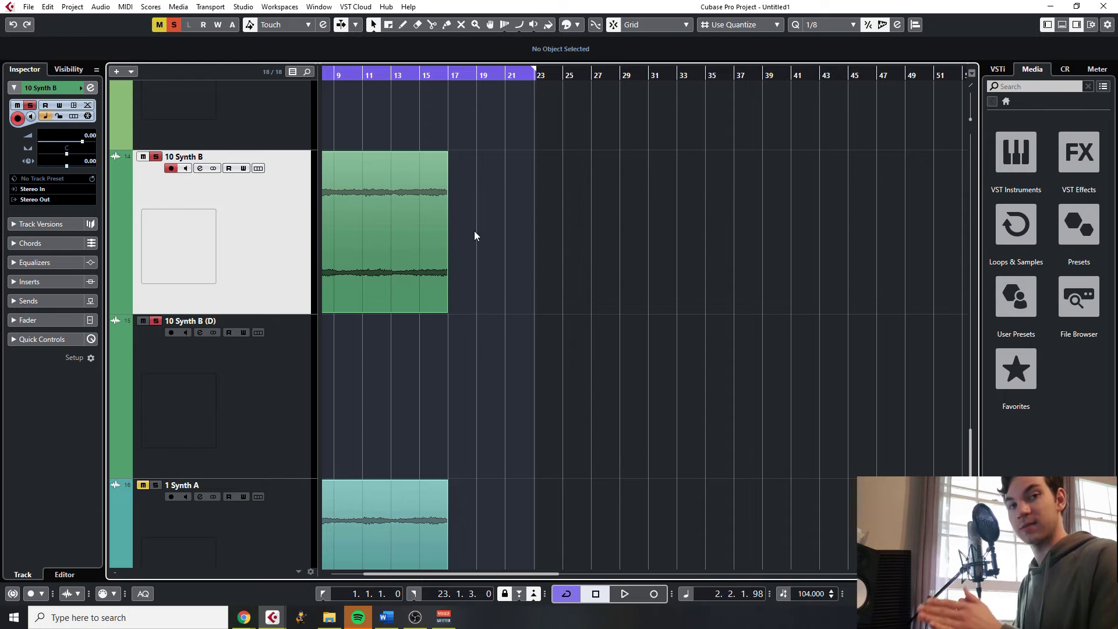
pyautogui.scroll(4, 451, 170)
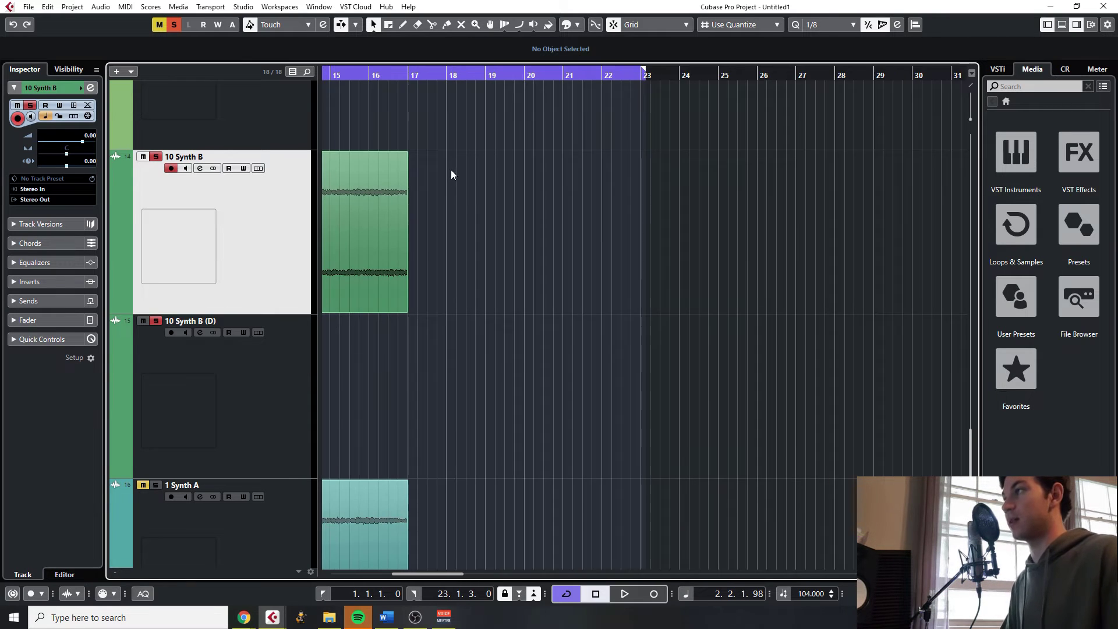
pyautogui.scroll(-4, 463, 222)
pyautogui.scroll(5, 375, 233)
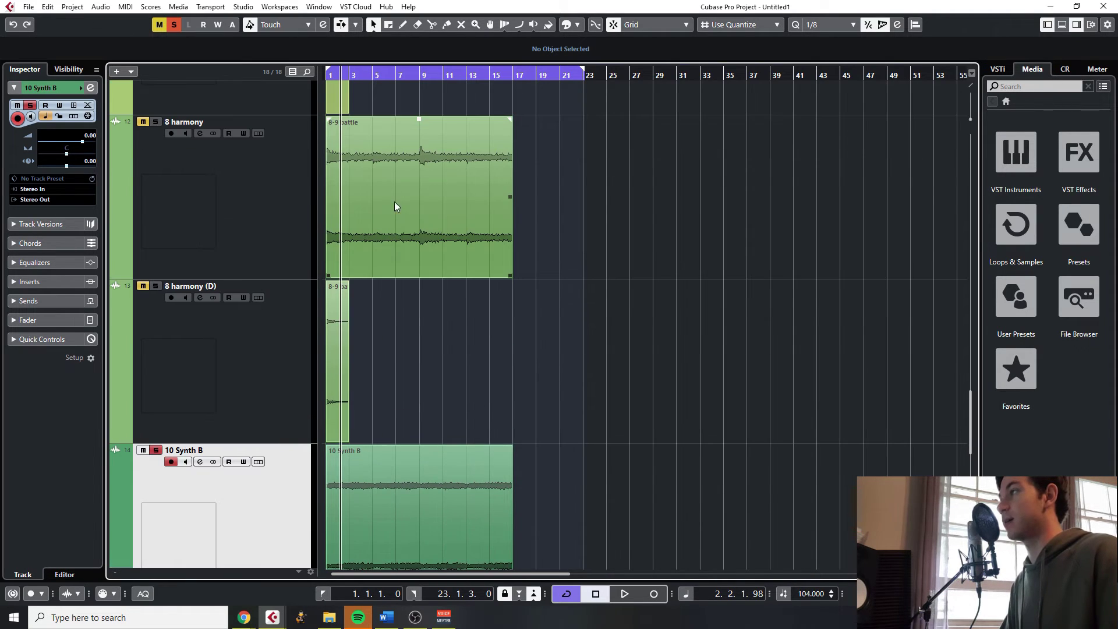
# Play the loop with only 8 harmony soloed, and continue with only 7 harmony soloed
pyautogui.click(170, 26)
pyautogui.click(257, 157)
pyautogui.press('space')
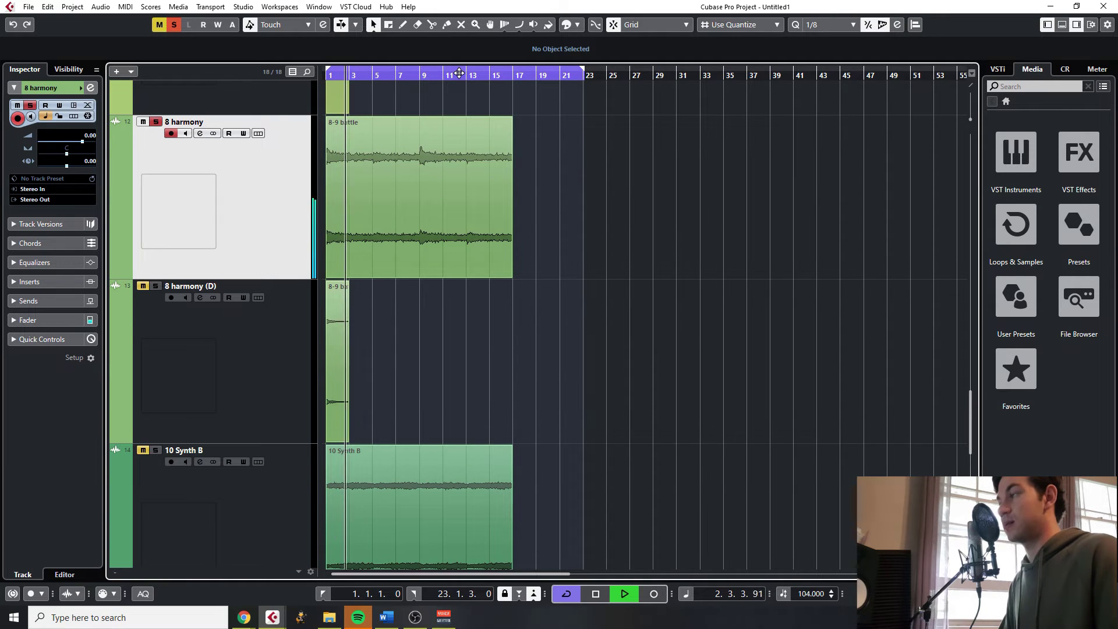
pyautogui.scroll(3, 393, 172)
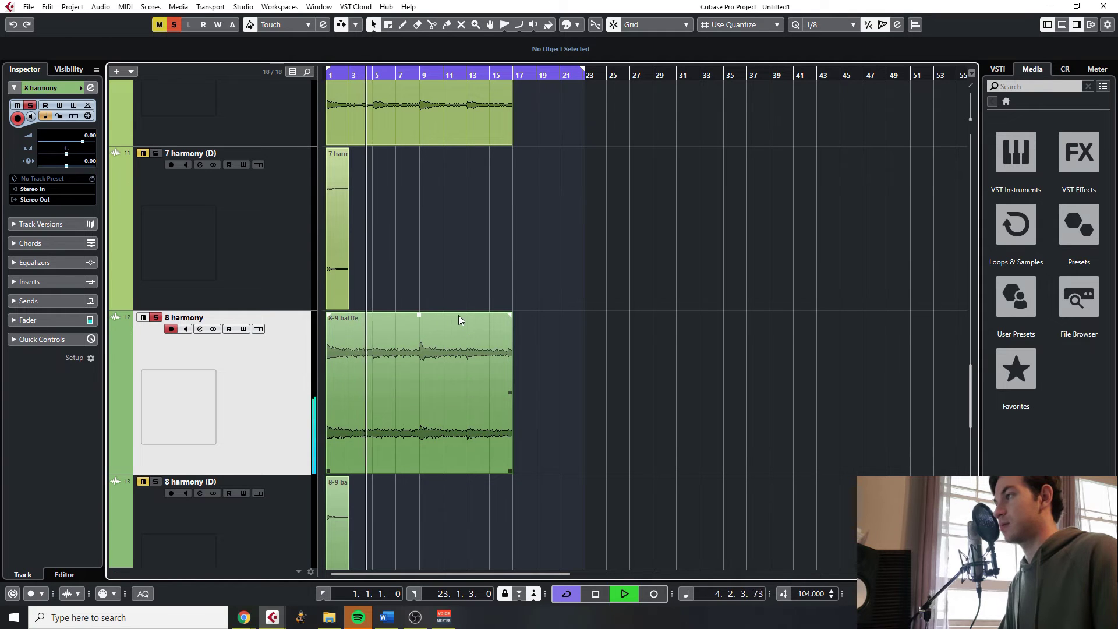
pyautogui.scroll(3, 467, 313)
pyautogui.click(257, 169)
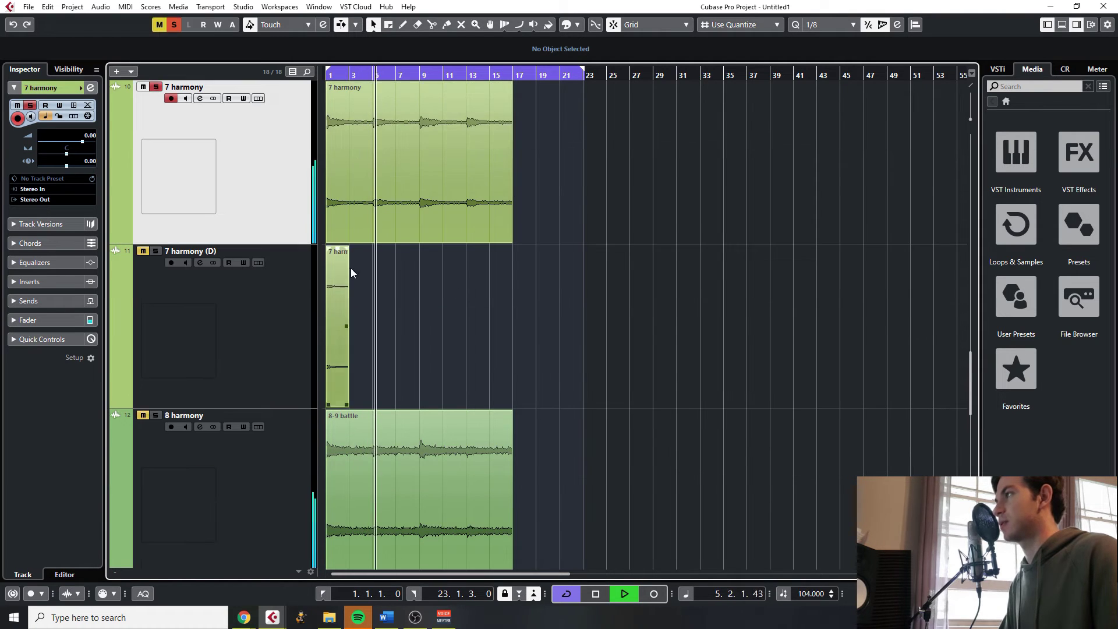
pyautogui.scroll(3, 350, 267)
pyautogui.press('s')
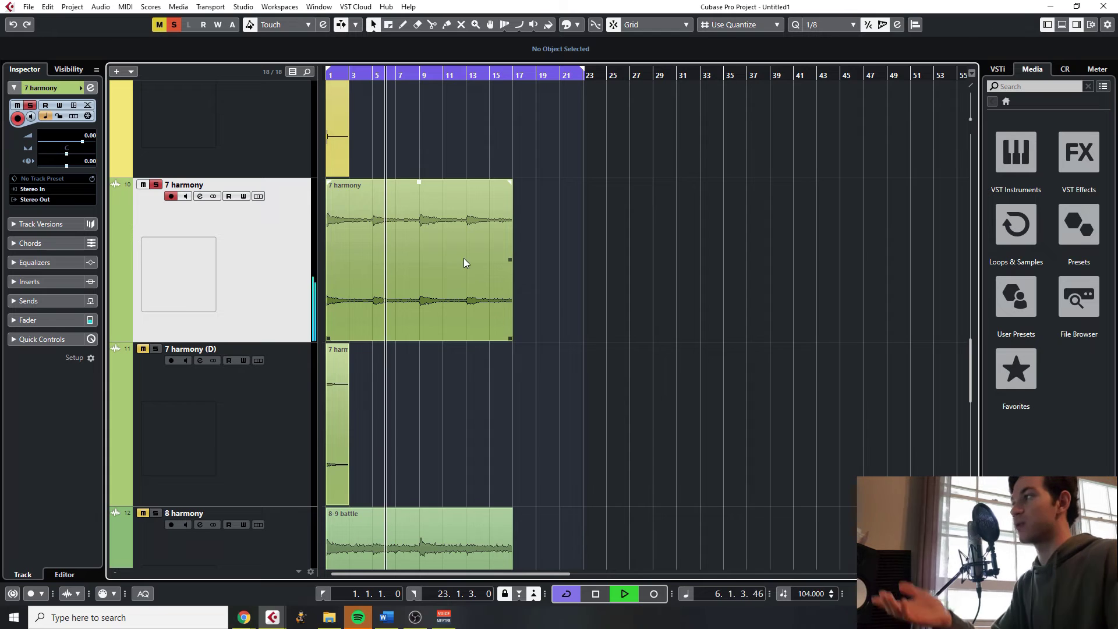
# Select the 6 Perc track, clear all solos and stop playback
pyautogui.scroll(5, 449, 282)
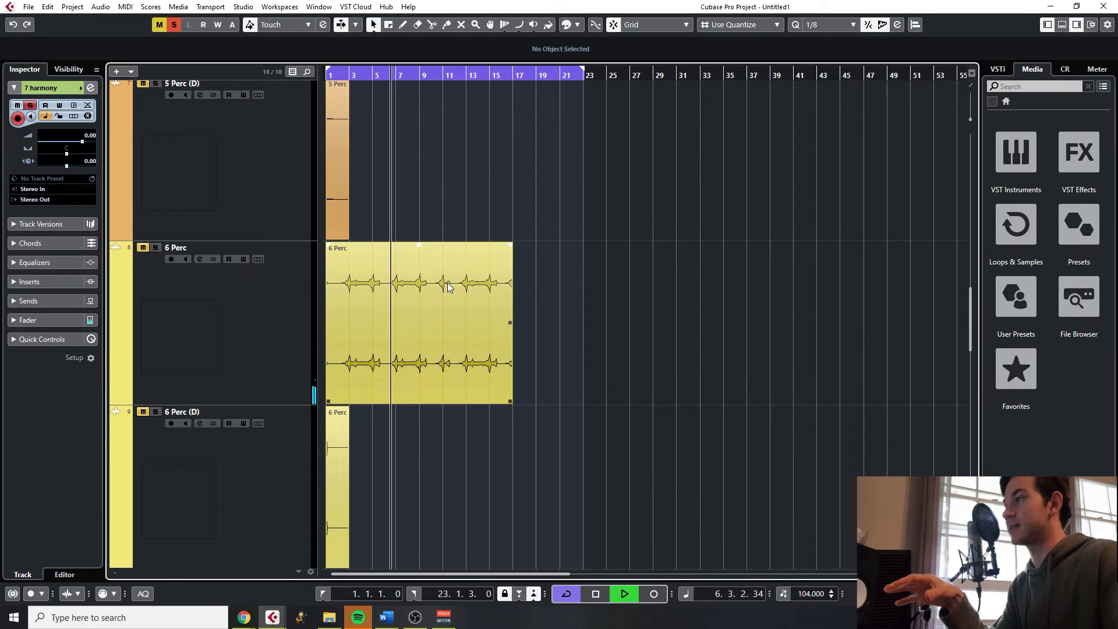
pyautogui.click(218, 358)
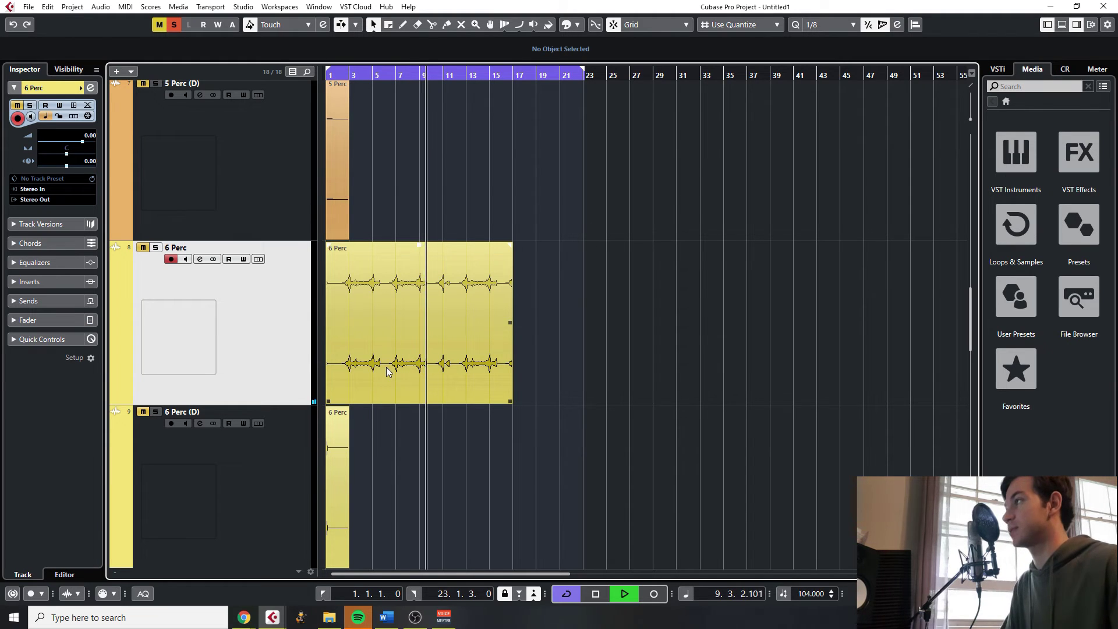
pyautogui.click(174, 27)
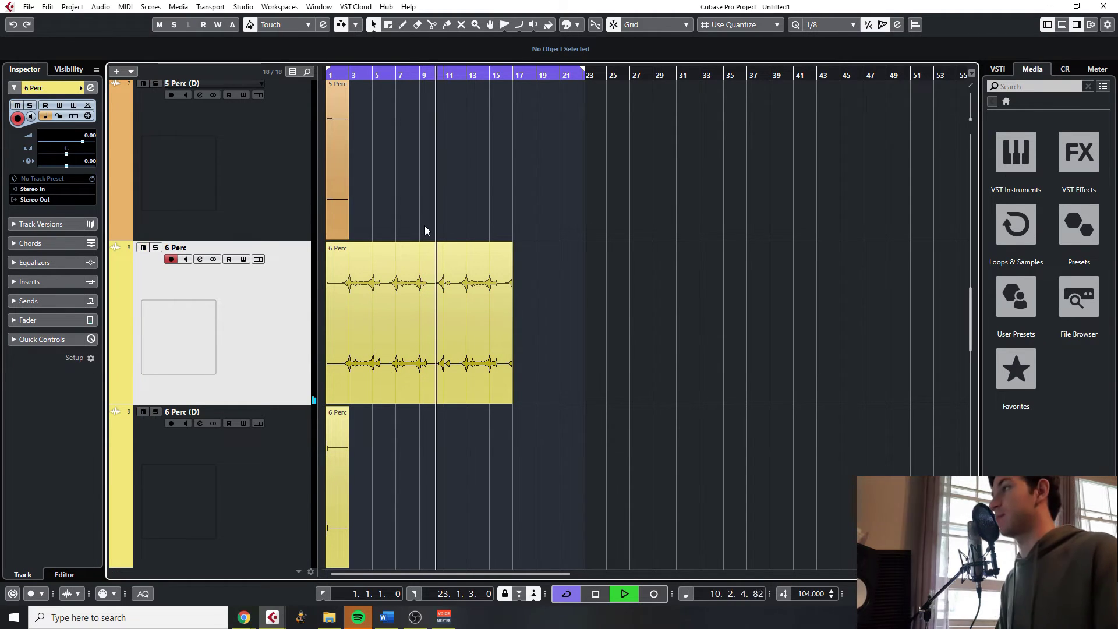
pyautogui.press('space')
# Open the Stereo Out channel settings, deactivate the REVerence insert and move the settings window clear of the timeline's start
pyautogui.scroll(-5, 500, 215)
pyautogui.scroll(6, 512, 226)
pyautogui.scroll(8, 522, 273)
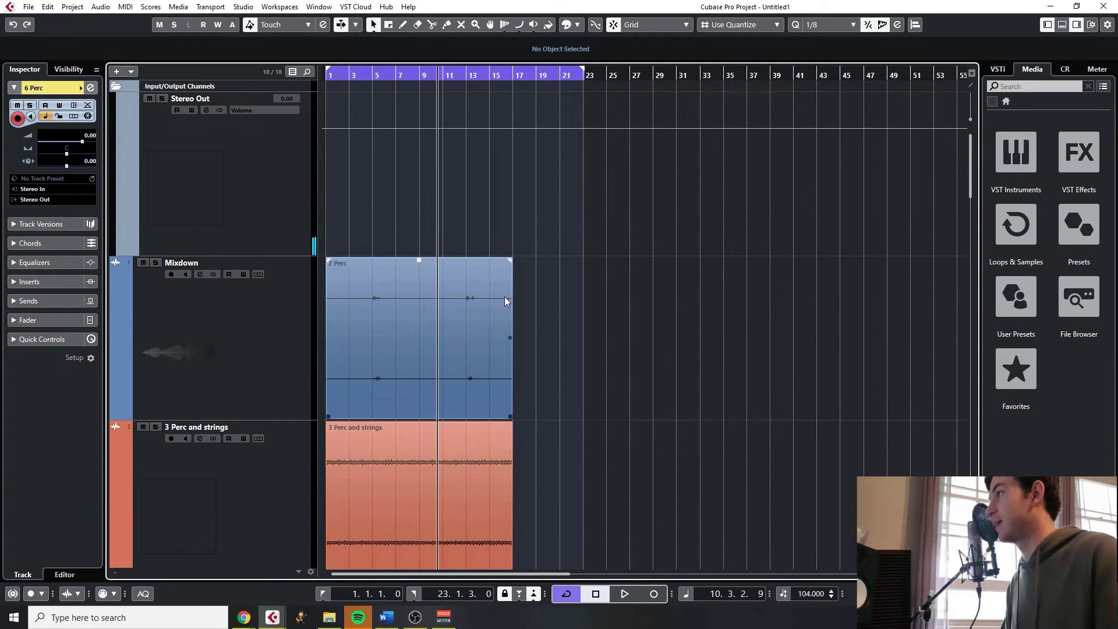
pyautogui.press('h')
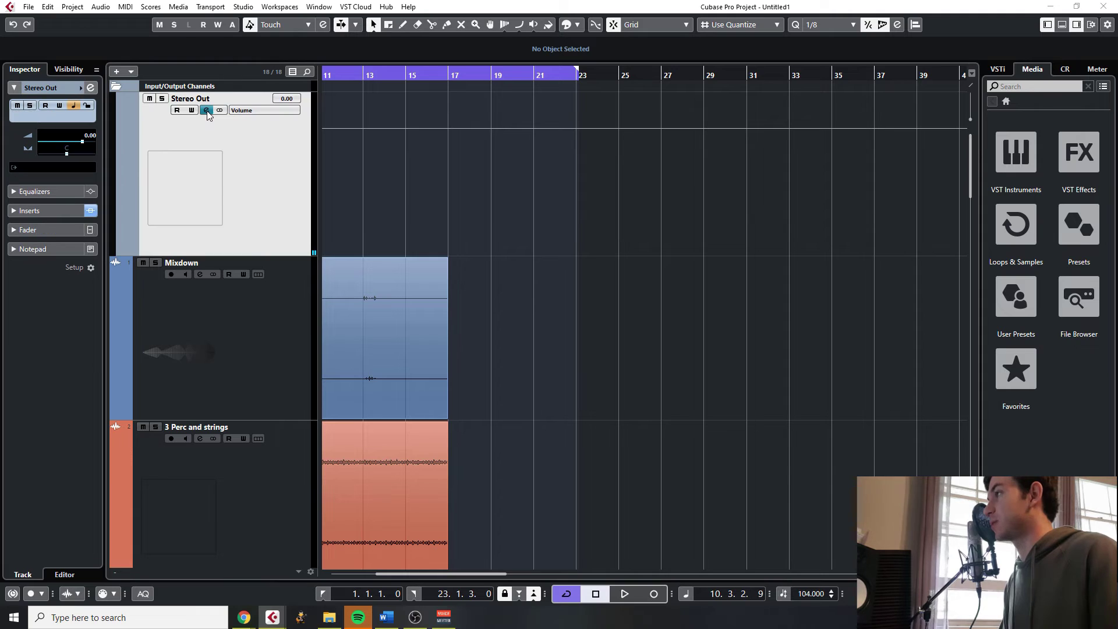
pyautogui.click(205, 118)
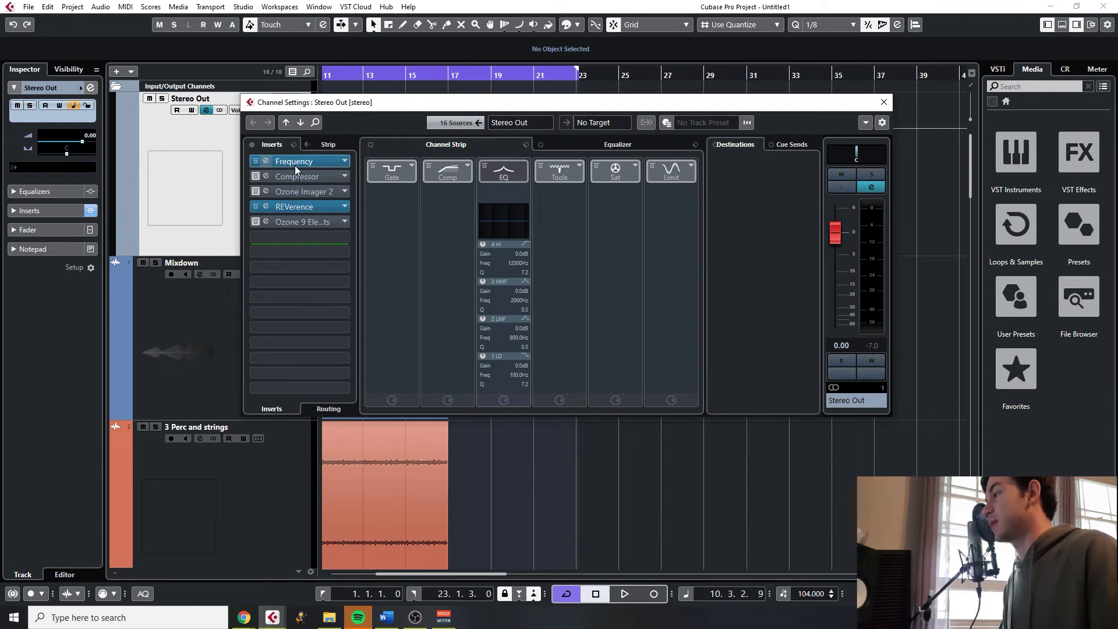
pyautogui.click(255, 206)
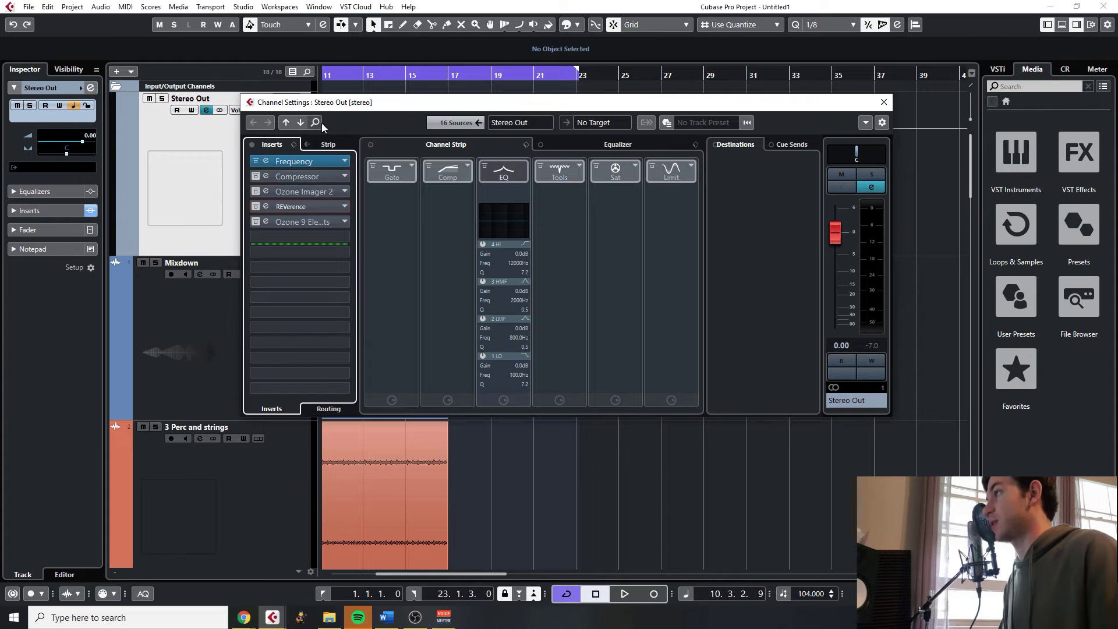
pyautogui.moveTo(326, 102); pyautogui.dragTo(356, 247)
pyautogui.hscroll(-4, 338, 190)
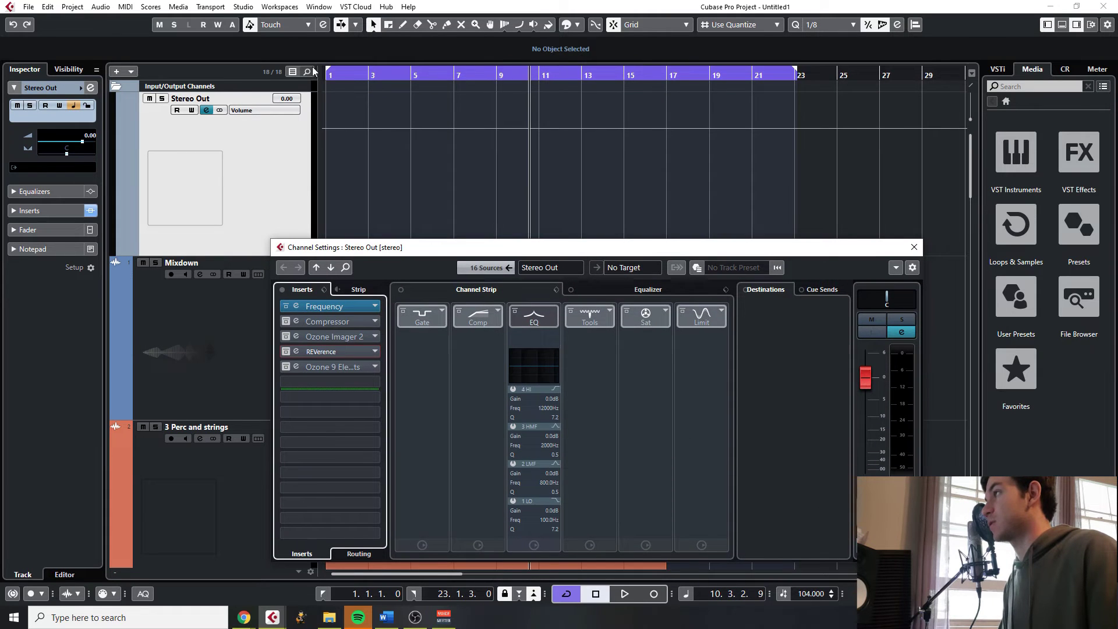
# During playback from bar 1, set band 1 of the Stereo Out Frequency EQ to Cut 96, adjust its other bands and close the windows
pyautogui.click(328, 74)
pyautogui.press('space')
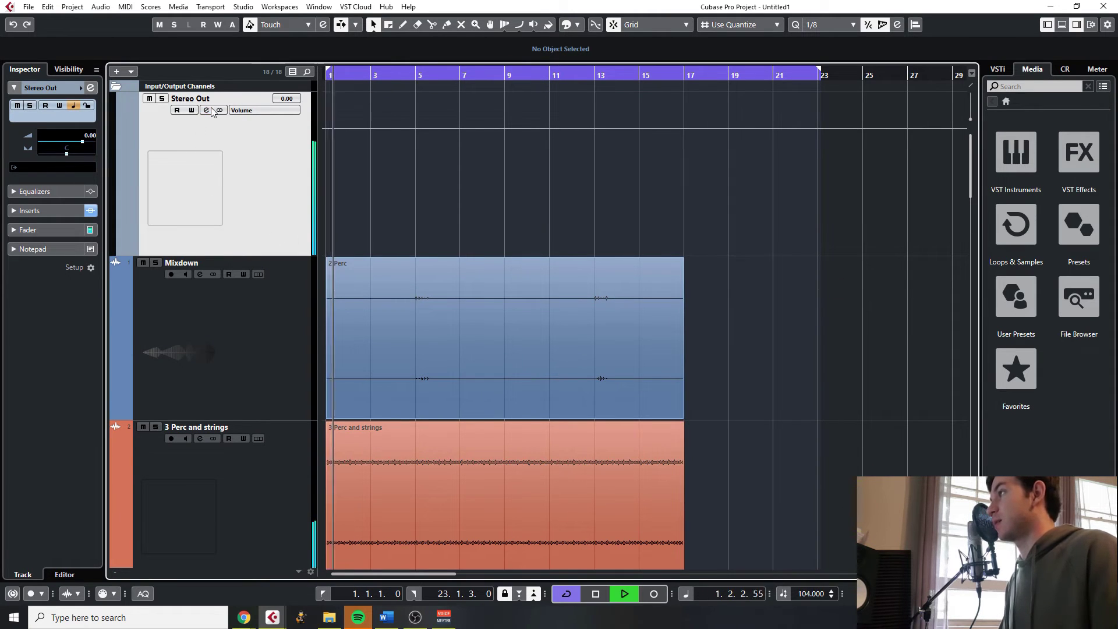
pyautogui.click(209, 110)
pyautogui.click(355, 307)
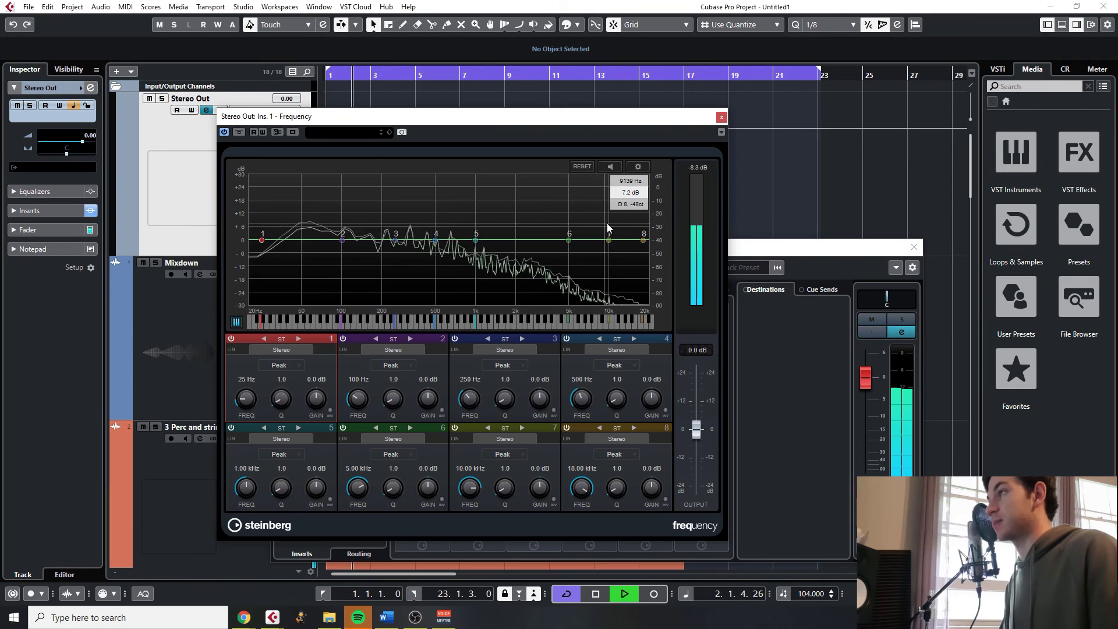
pyautogui.click(279, 365)
pyautogui.click(279, 466)
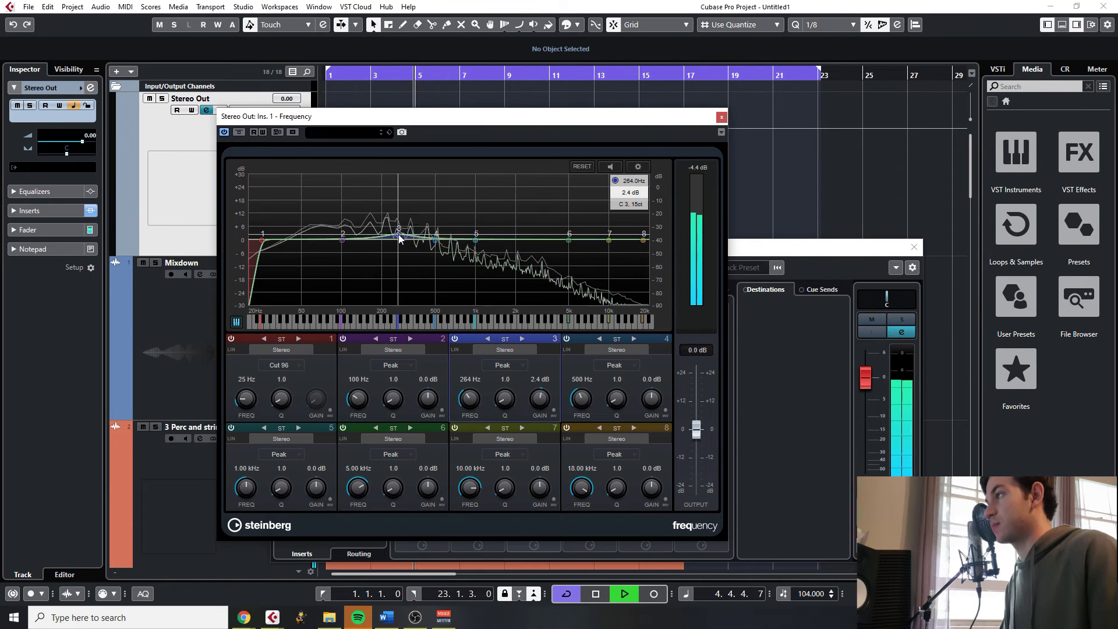
pyautogui.click(390, 365)
pyautogui.click(386, 377)
pyautogui.scroll(3, 393, 401)
pyautogui.moveTo(476, 240); pyautogui.dragTo(628, 241)
pyautogui.click(721, 117)
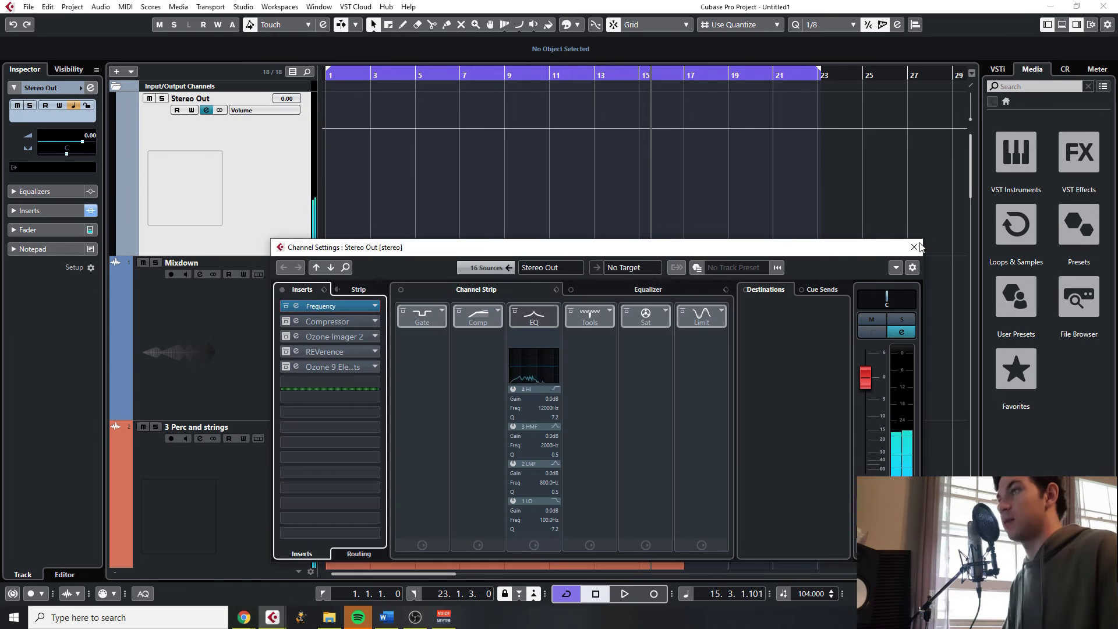
pyautogui.click(914, 247)
# Move the 1 Synth A track to the top of the audio tracks, above Mixdown
pyautogui.scroll(-5, 359, 222)
pyautogui.scroll(-3, 282, 86)
pyautogui.press('h')
pyautogui.click(418, 271)
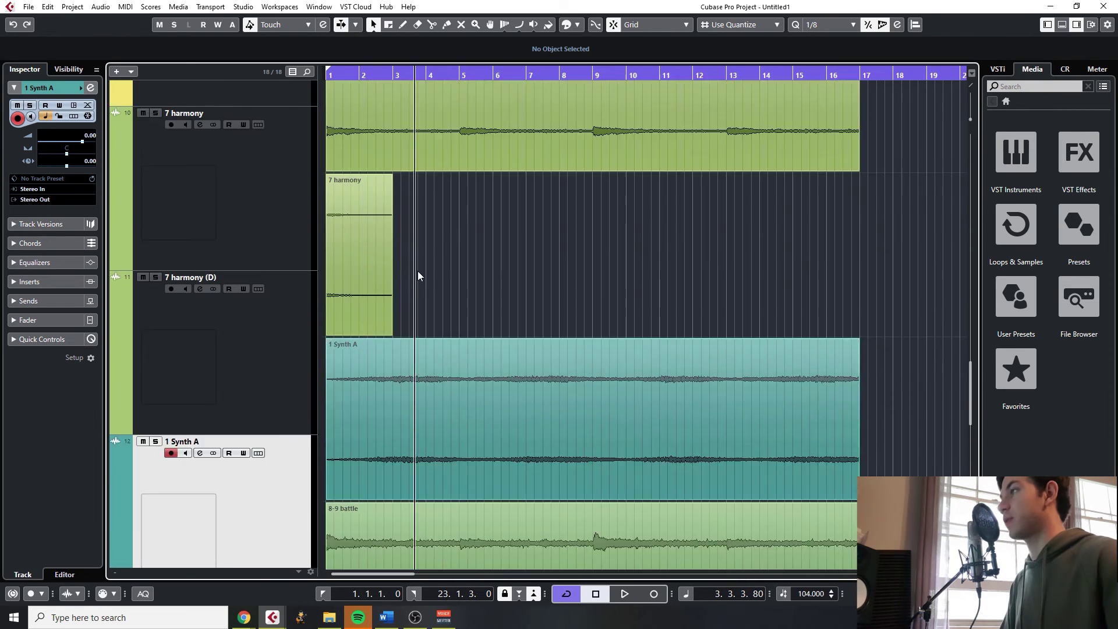
pyautogui.scroll(-2, 319, 518)
pyautogui.scroll(3, 265, 103)
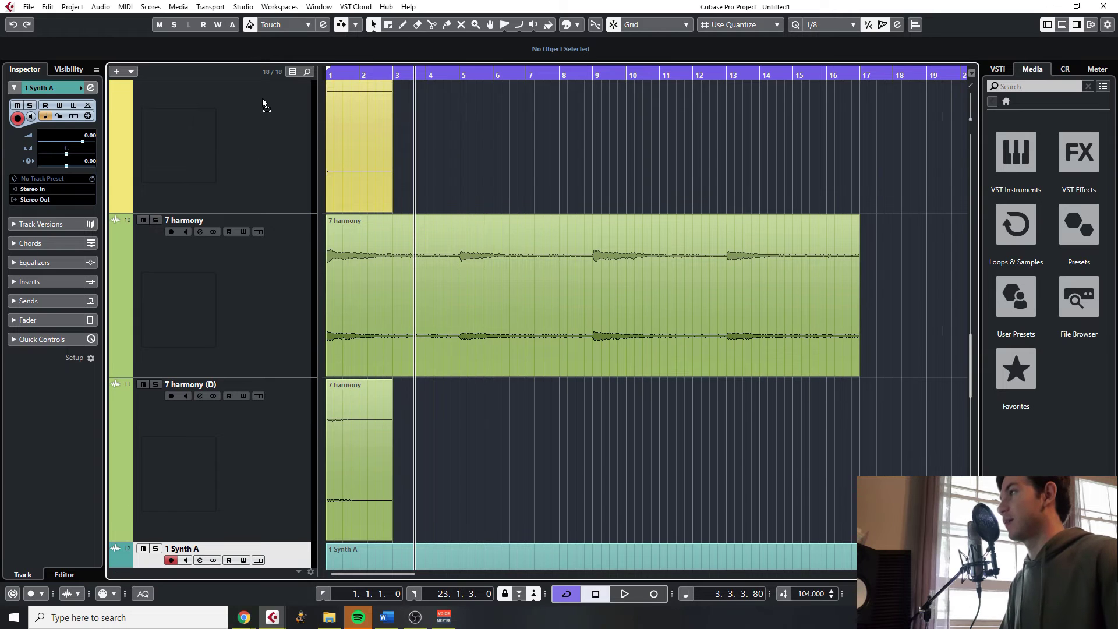
pyautogui.scroll(12, 297, 88)
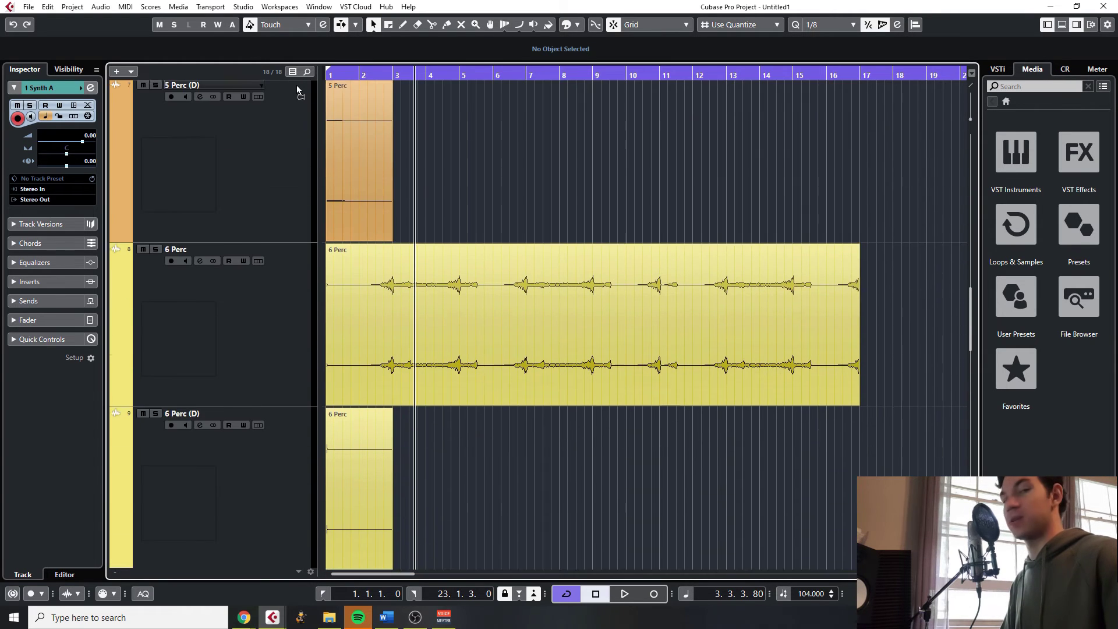
pyautogui.scroll(6, 297, 120)
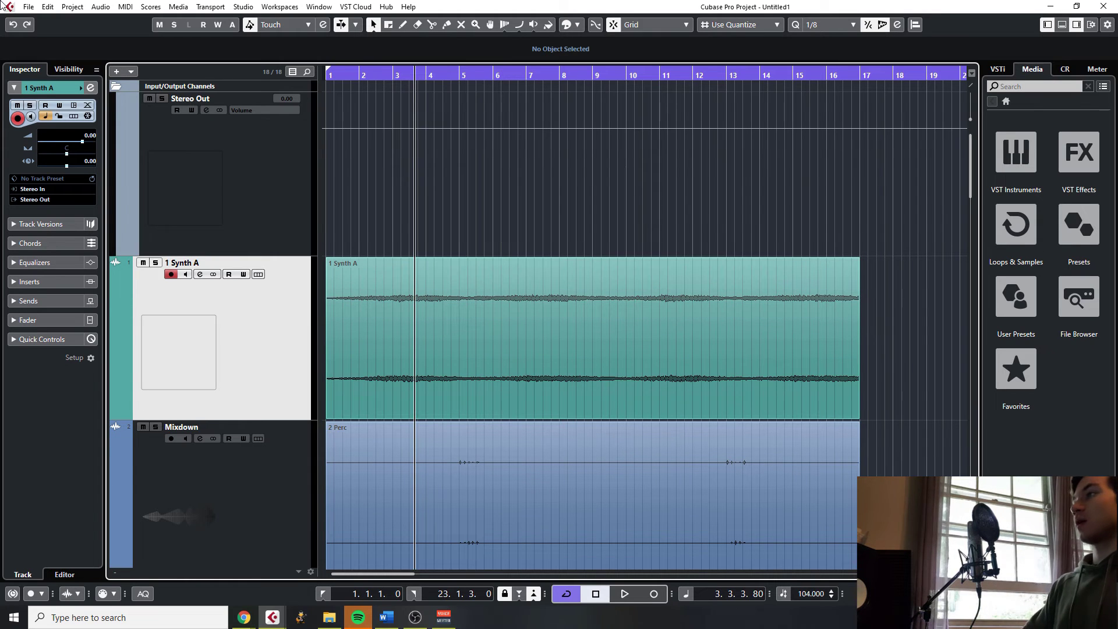
# Play the loop's opening bars with all tracks, and again with 1 Synth A soloed
pyautogui.moveTo(341, 76); pyautogui.dragTo(324, 74)
pyautogui.press('space')
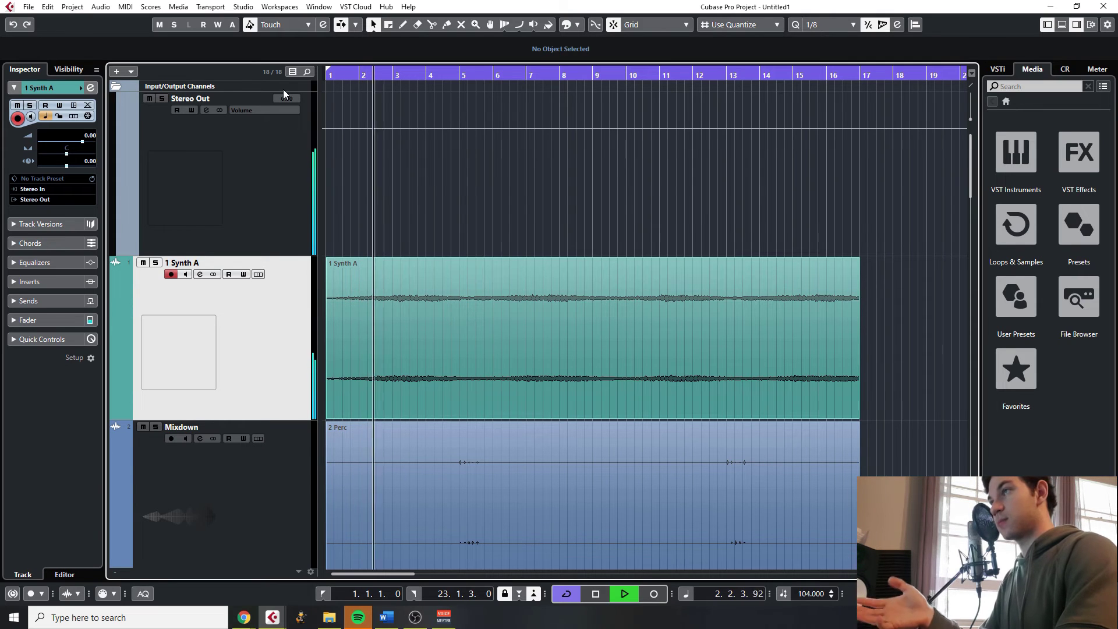
pyautogui.press('space')
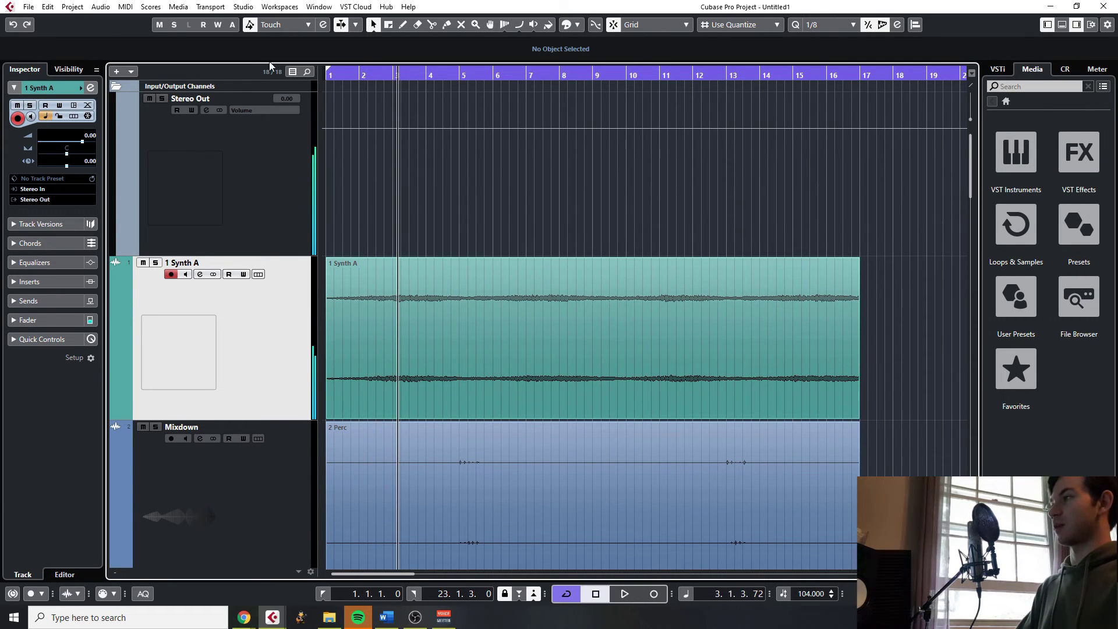
pyautogui.press('s')
pyautogui.click(330, 76)
pyautogui.press('space')
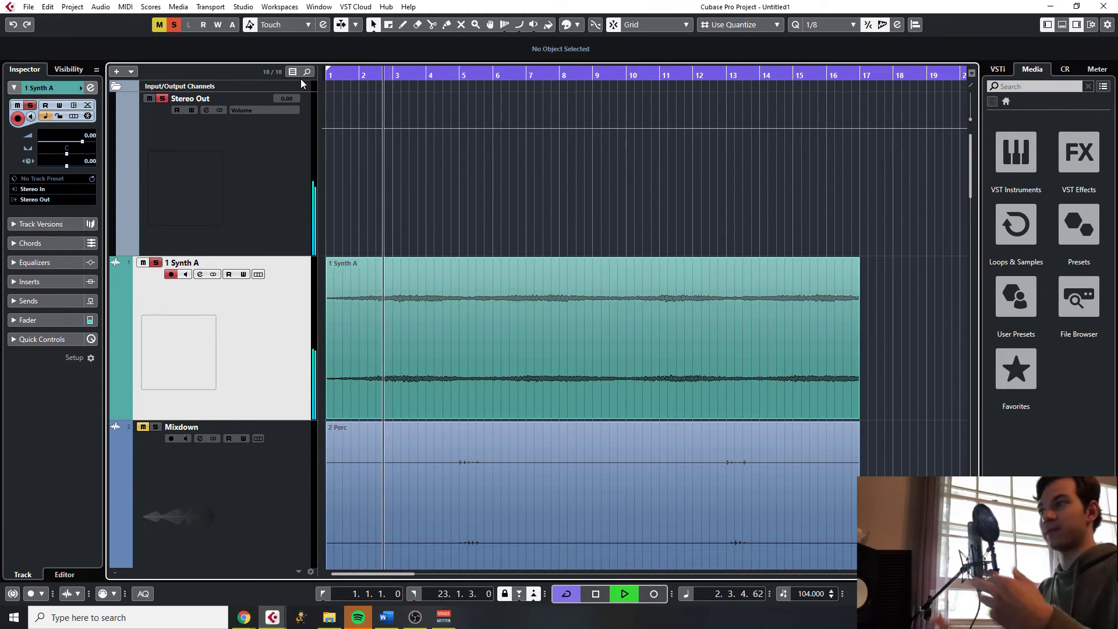
pyautogui.press('space')
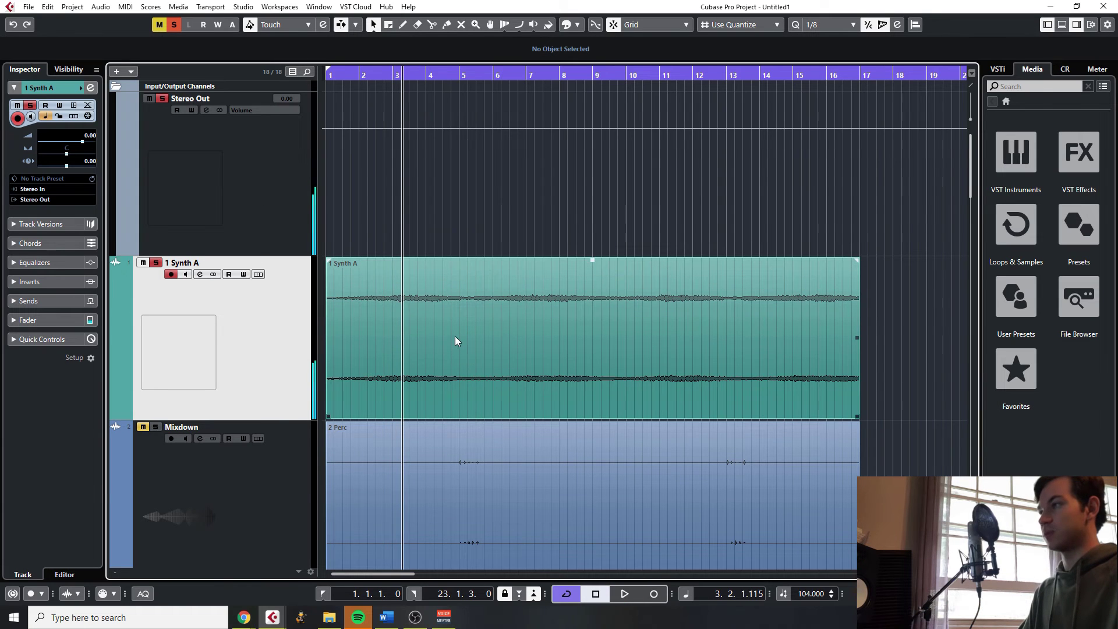
# Select 10 Synth B and 10 Synth B (D), shrink all track heights, and move both tracks directly below 1 Synth A
pyautogui.scroll(-2, 454, 332)
pyautogui.press('g')
pyautogui.scroll(-15, 453, 327)
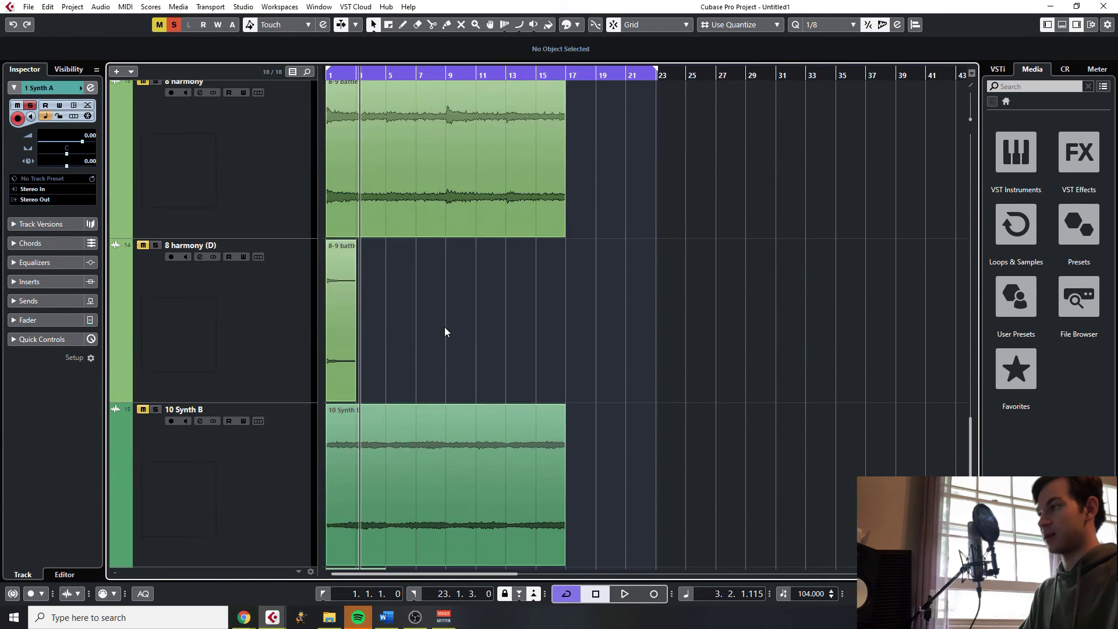
pyautogui.scroll(1, 451, 372)
pyautogui.scroll(-1, 484, 434)
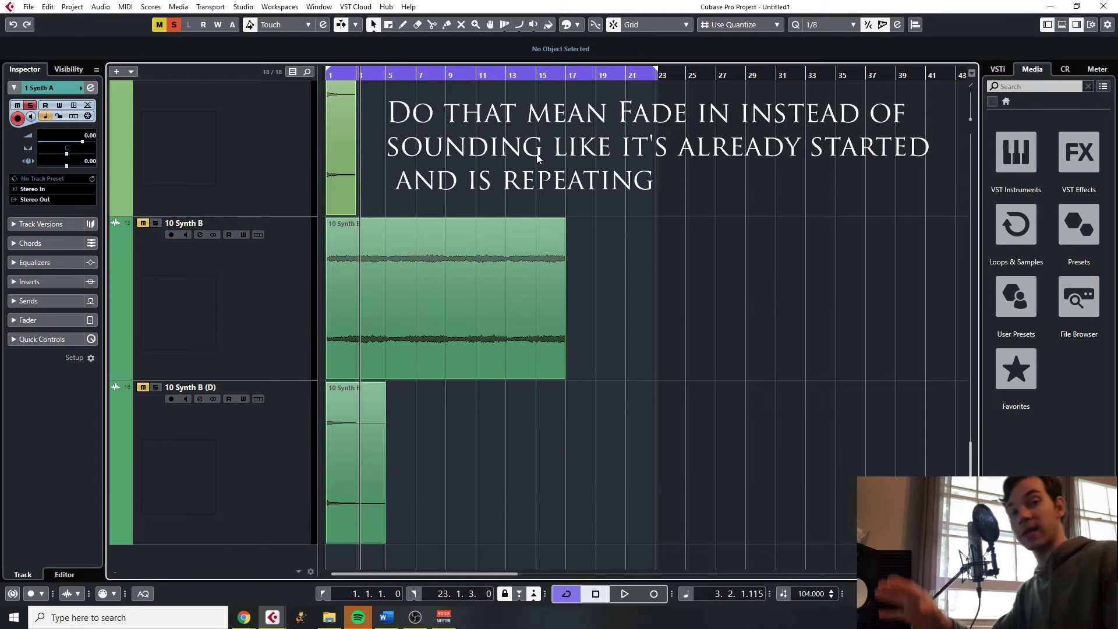
pyautogui.click(216, 307)
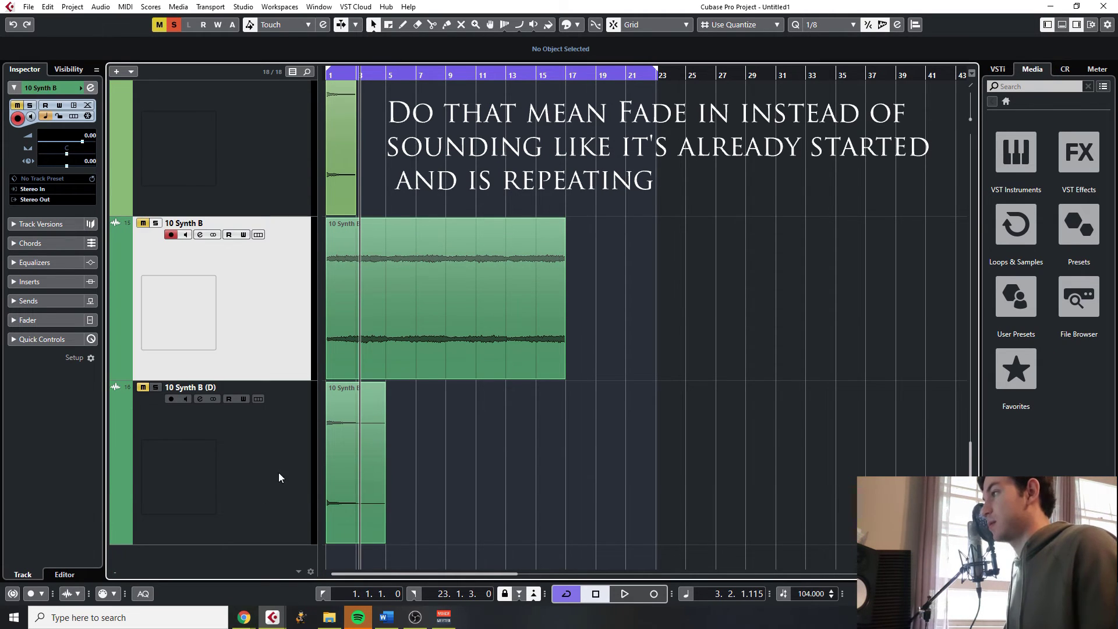
pyautogui.keyDown('shift'); pyautogui.click(278, 418); pyautogui.keyUp('shift')
pyautogui.hotkey('shift', 'g')
pyautogui.hotkey('shift', 'g')
pyautogui.hotkey('shift', 'g')
pyautogui.hotkey('shift', 'g')
pyautogui.hotkey('shift', 'g')
pyautogui.hotkey('shift', 'g')
pyautogui.hotkey('shift', 'g')
pyautogui.hotkey('shift', 'g')
pyautogui.hotkey('shift', 'g')
pyautogui.hotkey('shift', 'g')
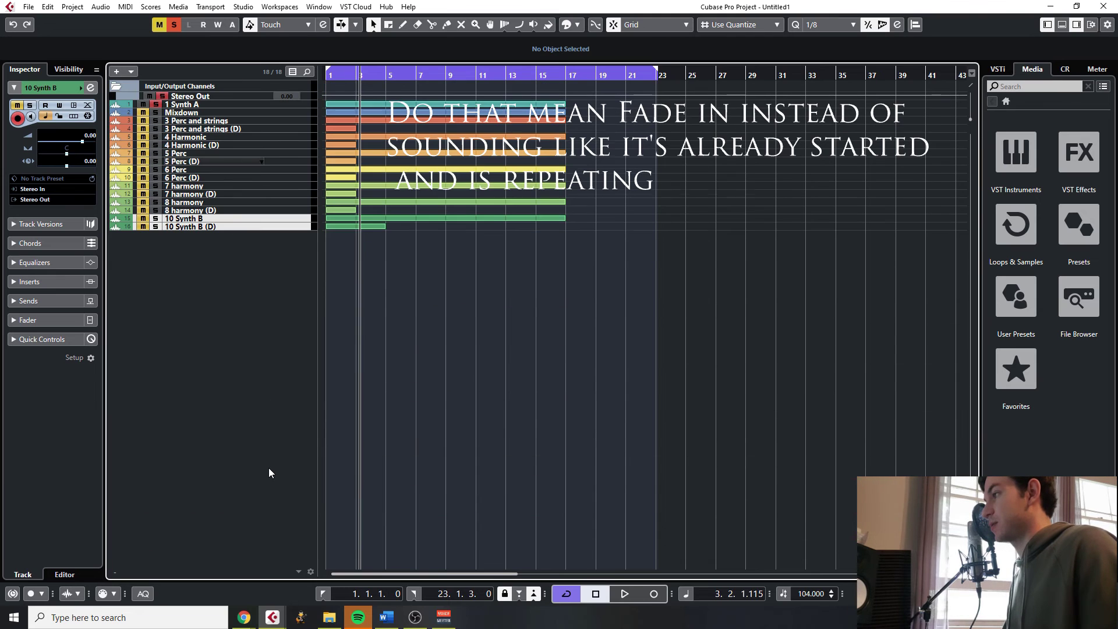
pyautogui.moveTo(295, 219); pyautogui.dragTo(301, 113)
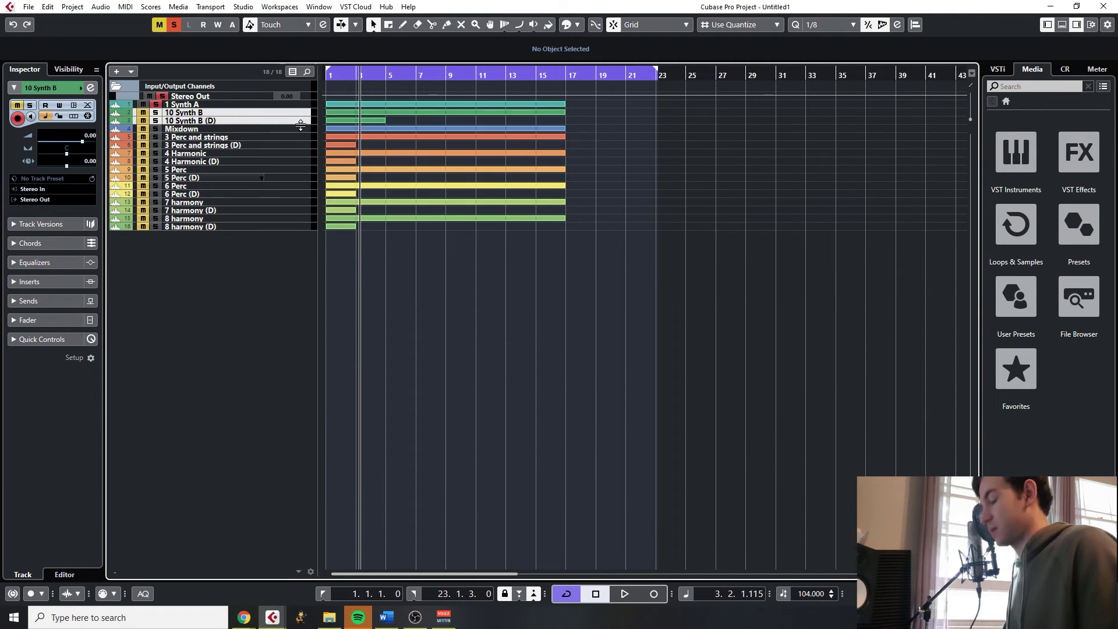
# Enlarge the track heights and play the opening bars from bar 1 with only 1 Synth A soloed
pyautogui.hotkey('shift', 'h')
pyautogui.hotkey('shift', 'h')
pyautogui.hotkey('shift', 'h')
pyautogui.hotkey('shift', 'h')
pyautogui.hotkey('shift', 'h')
pyautogui.hotkey('shift', 'h')
pyautogui.scroll(3, 397, 325)
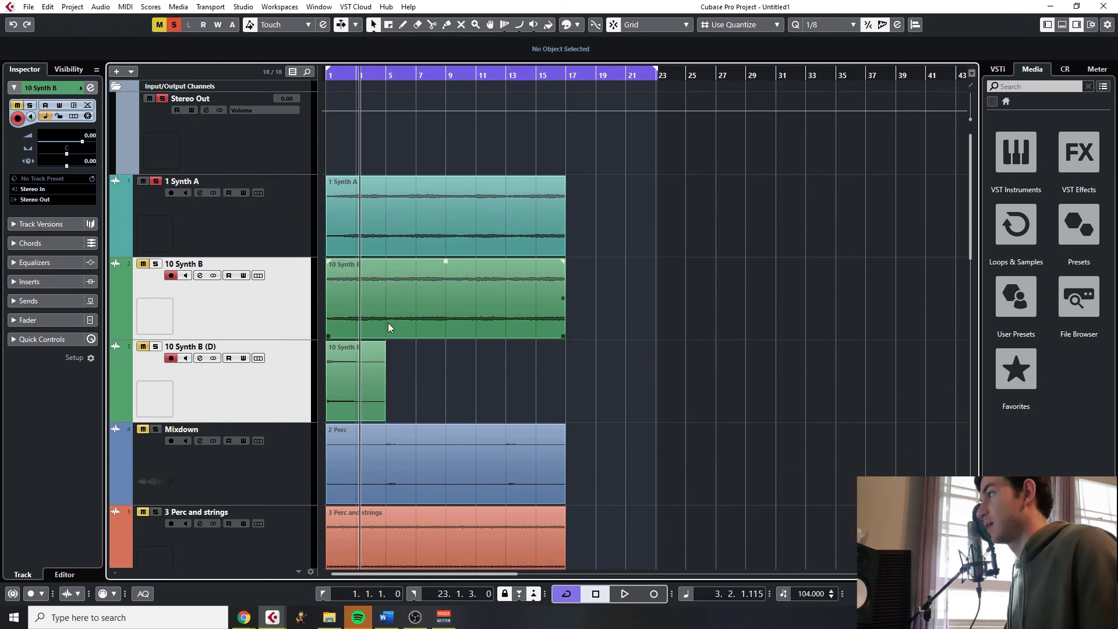
pyautogui.click(328, 75)
pyautogui.press('space')
pyautogui.click(417, 216)
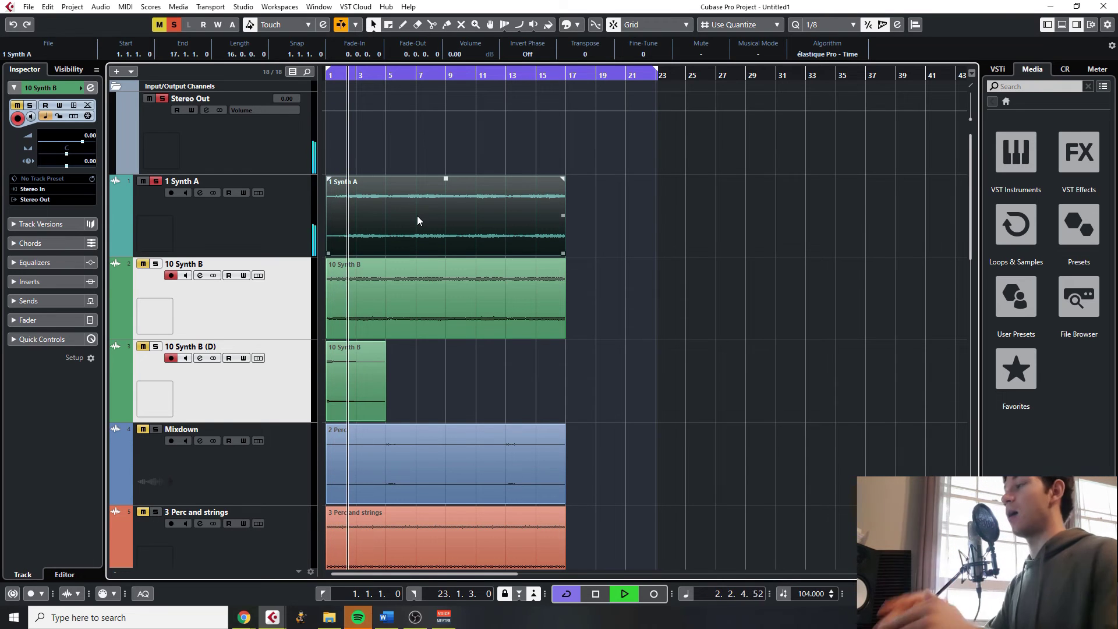
pyautogui.press('space')
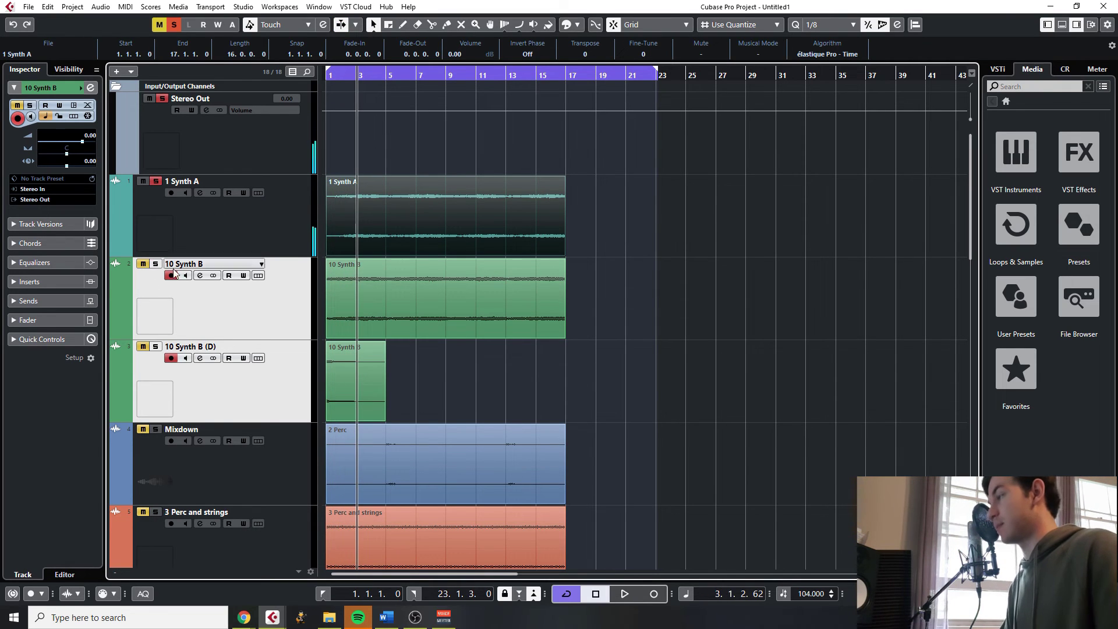
# Unsolo 1 Synth A, solo 10 Synth B and 10 Synth B (D), and play both from bar 1
pyautogui.click(272, 235)
pyautogui.press('s')
pyautogui.click(277, 337)
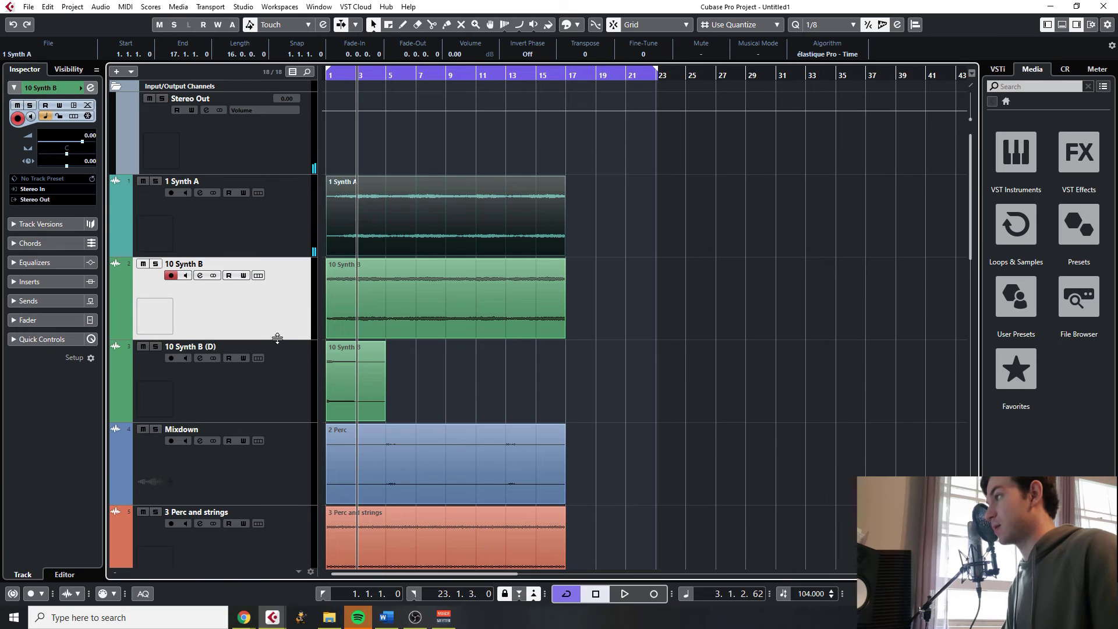
pyautogui.click(277, 396)
pyautogui.press('s')
pyautogui.moveTo(592, 386); pyautogui.dragTo(299, 274)
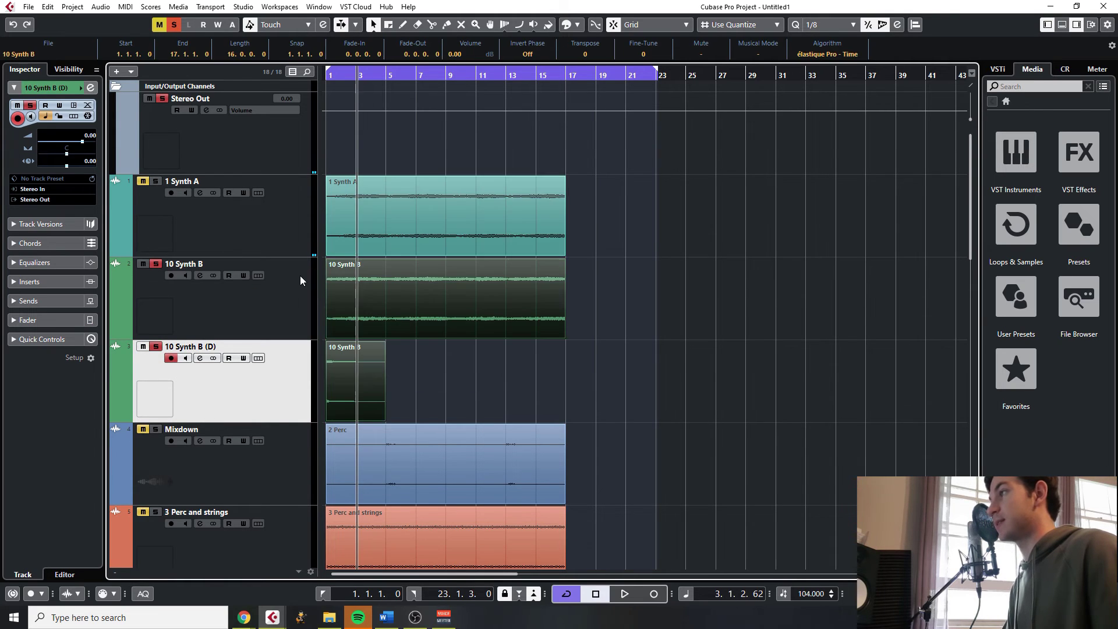
pyautogui.press('Home')
pyautogui.press('space')
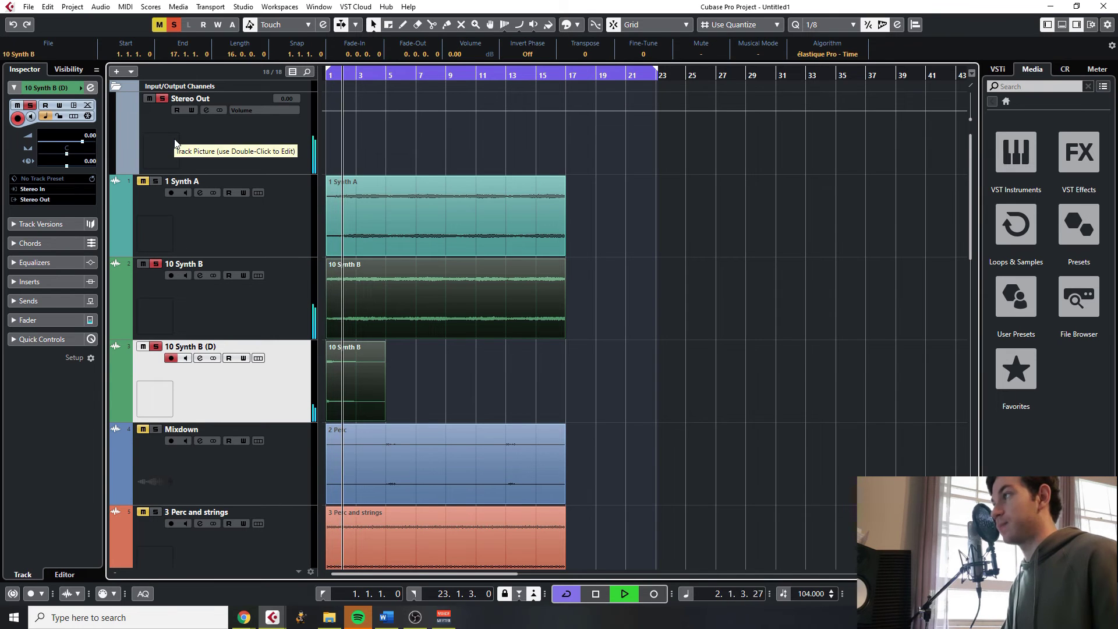
# Stop playback, set the loop's end at bar 17, and play from bar 14 across the loop point
pyautogui.press('space')
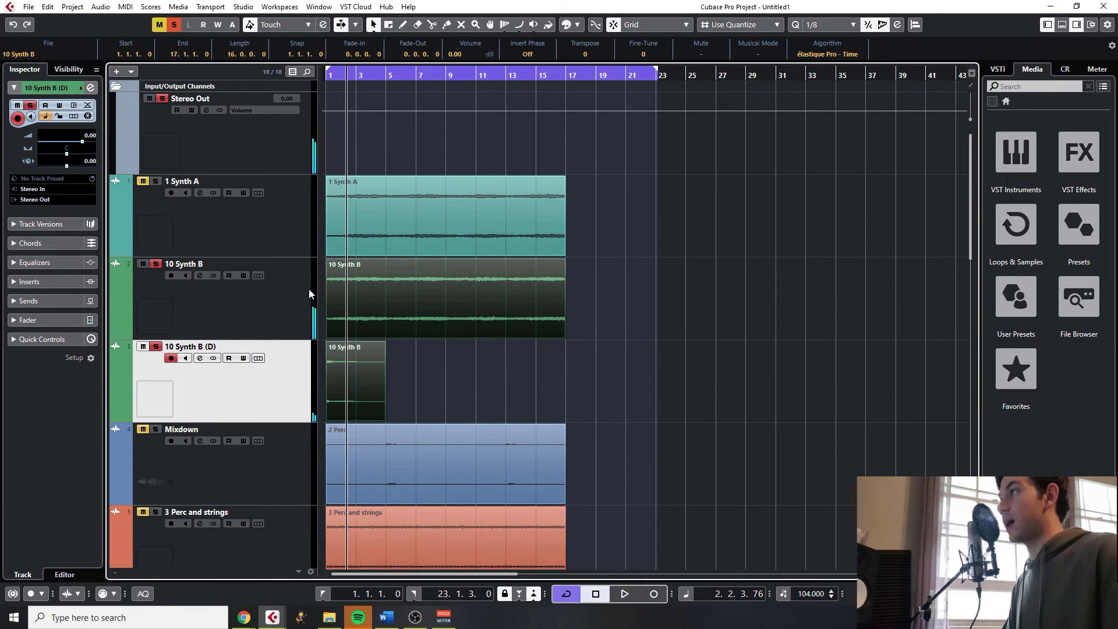
pyautogui.click(522, 76)
pyautogui.keyDown('alt'); pyautogui.click(567, 77); pyautogui.keyUp('alt')
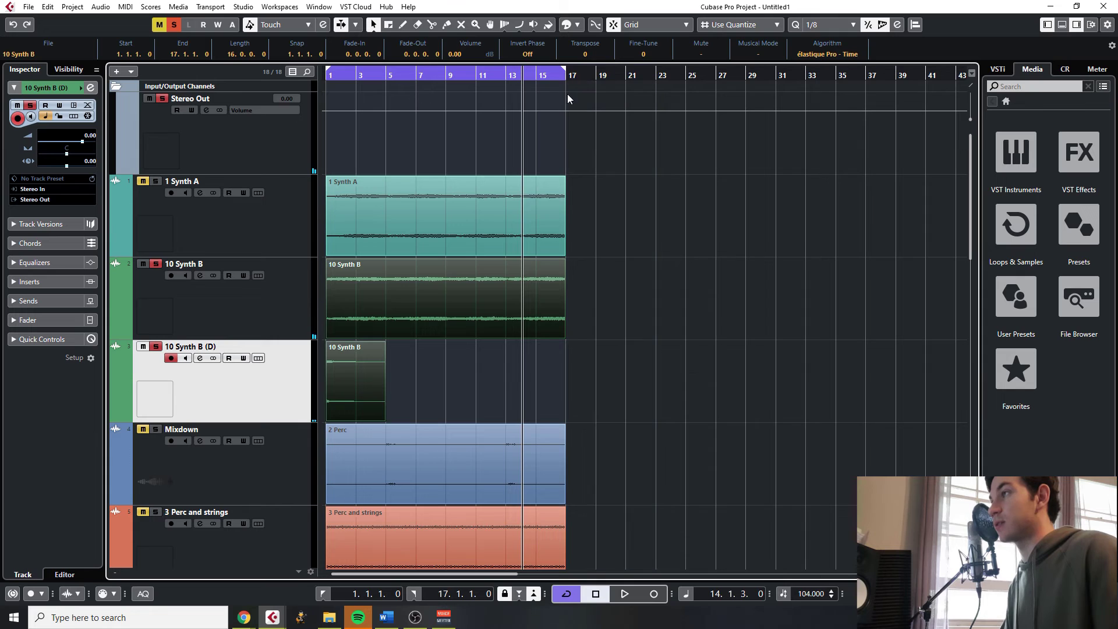
pyautogui.press('space')
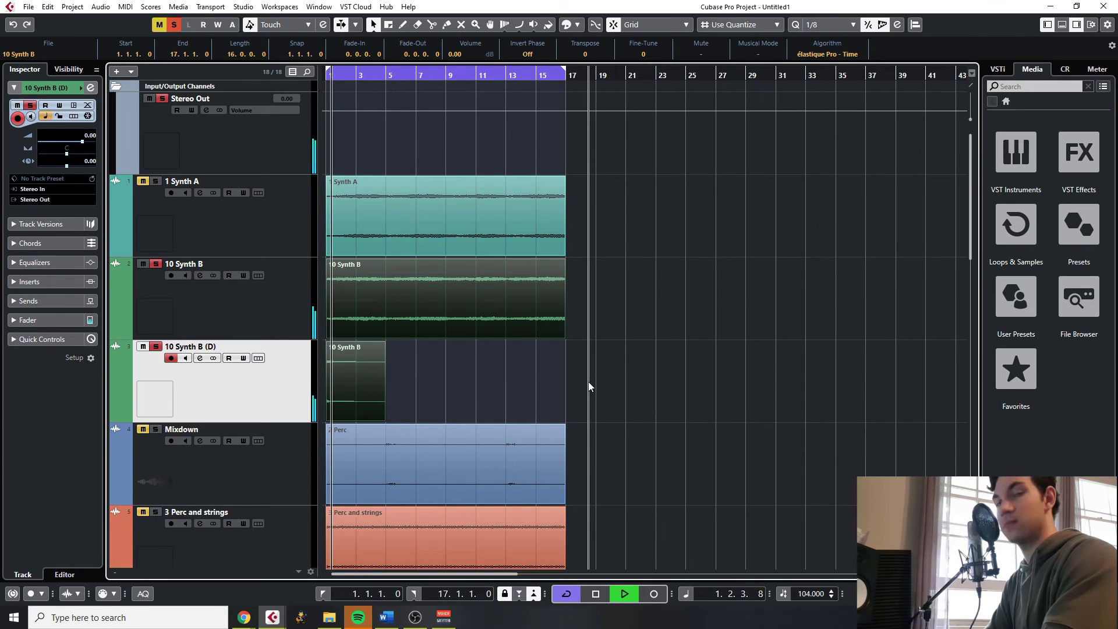
pyautogui.press('space')
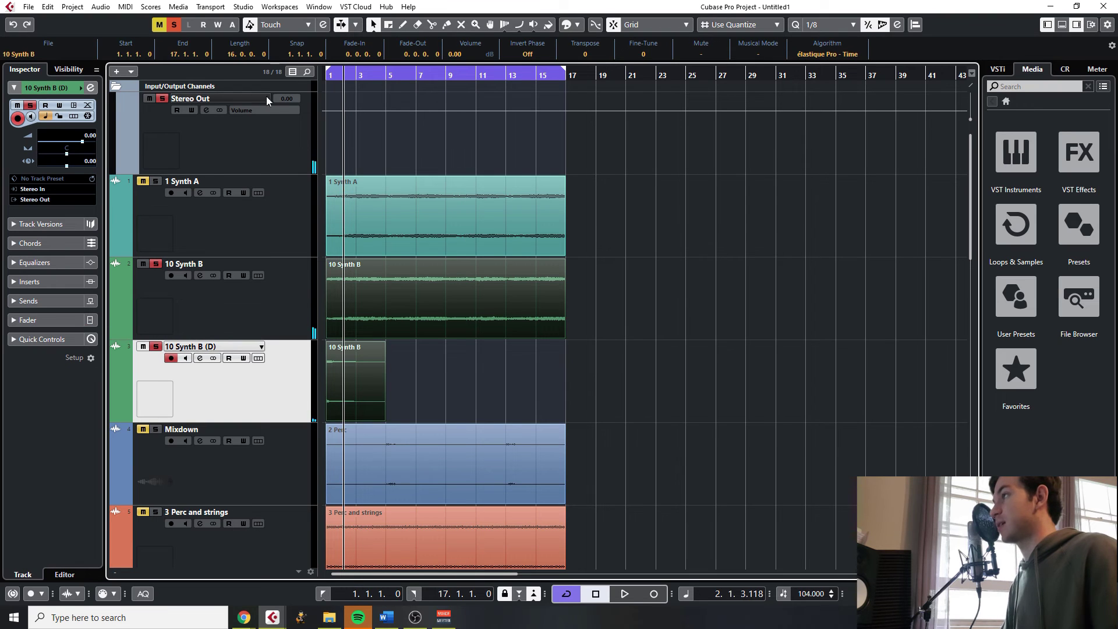
# Play the soloed 10 Synth B and 10 Synth B (D) tracks again from the loop's start, then stop
pyautogui.click(335, 71)
pyautogui.press('space')
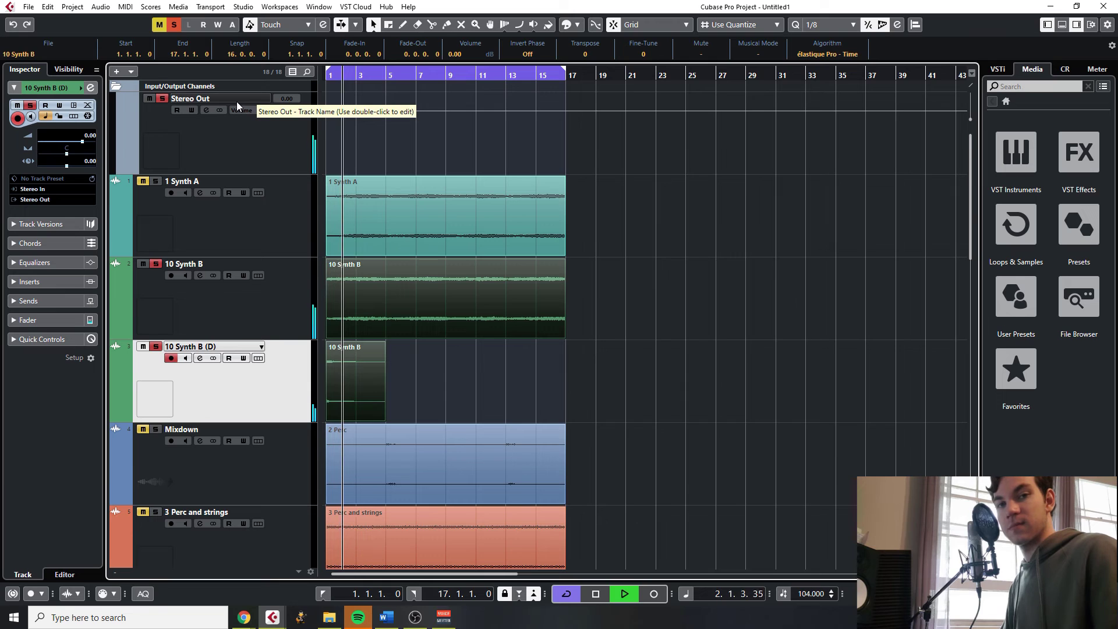
pyautogui.press('space')
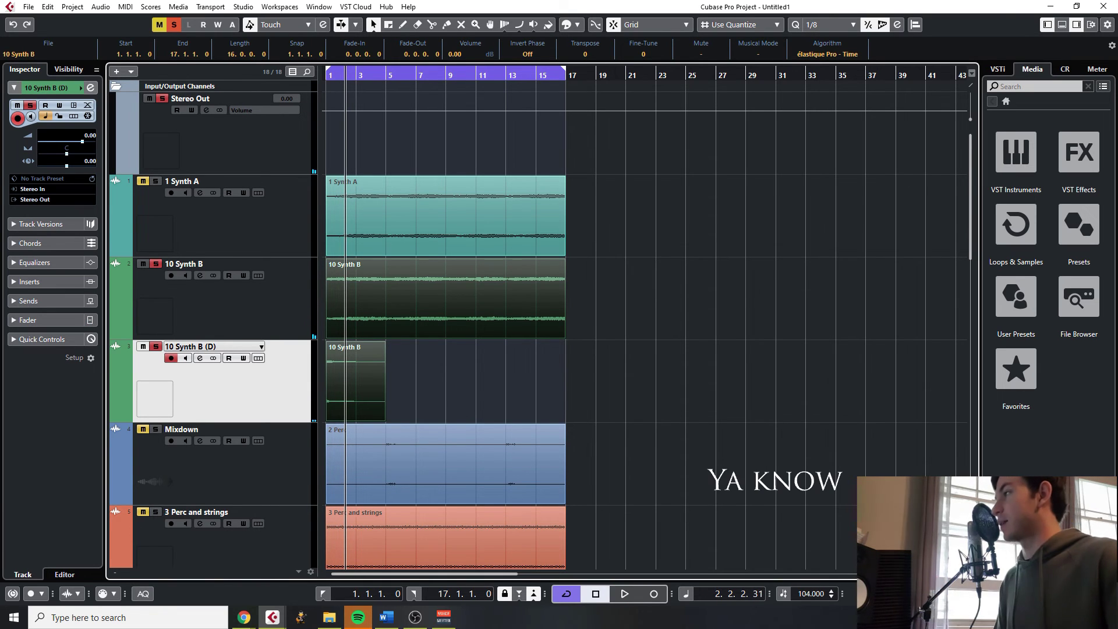
# Unsolo 10 Synth B and 10 Synth B (D), and shrink all track heights for an overview of the stems
pyautogui.keyDown('ctrl'); pyautogui.click(288, 286); pyautogui.keyUp('ctrl')
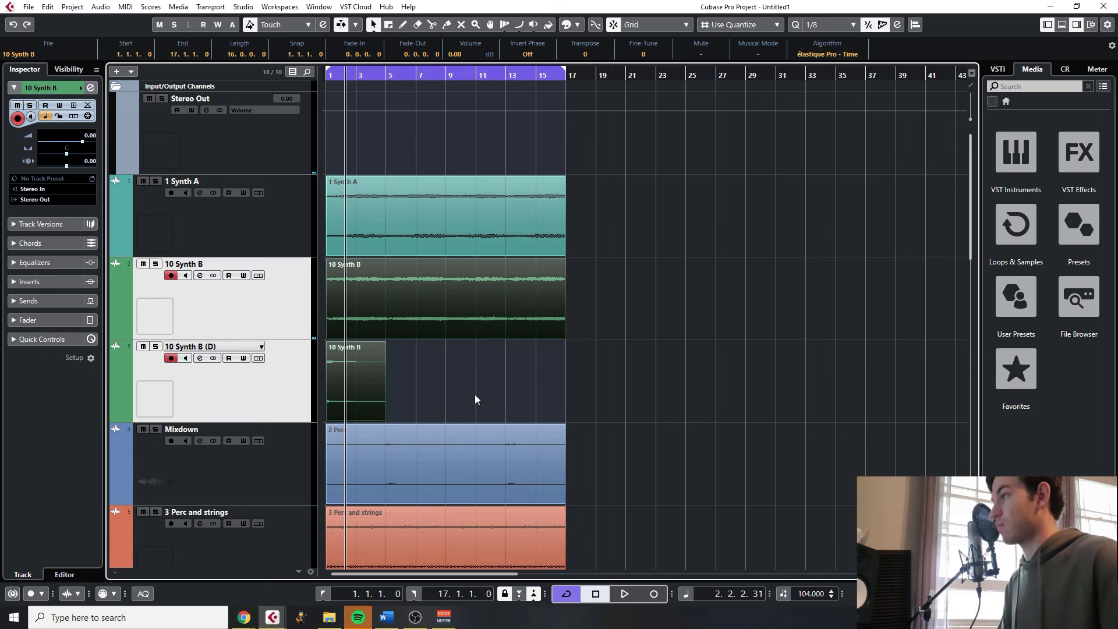
pyautogui.press('g')
pyautogui.press('g')
pyautogui.scroll(-3, 463, 379)
pyautogui.scroll(3, 463, 378)
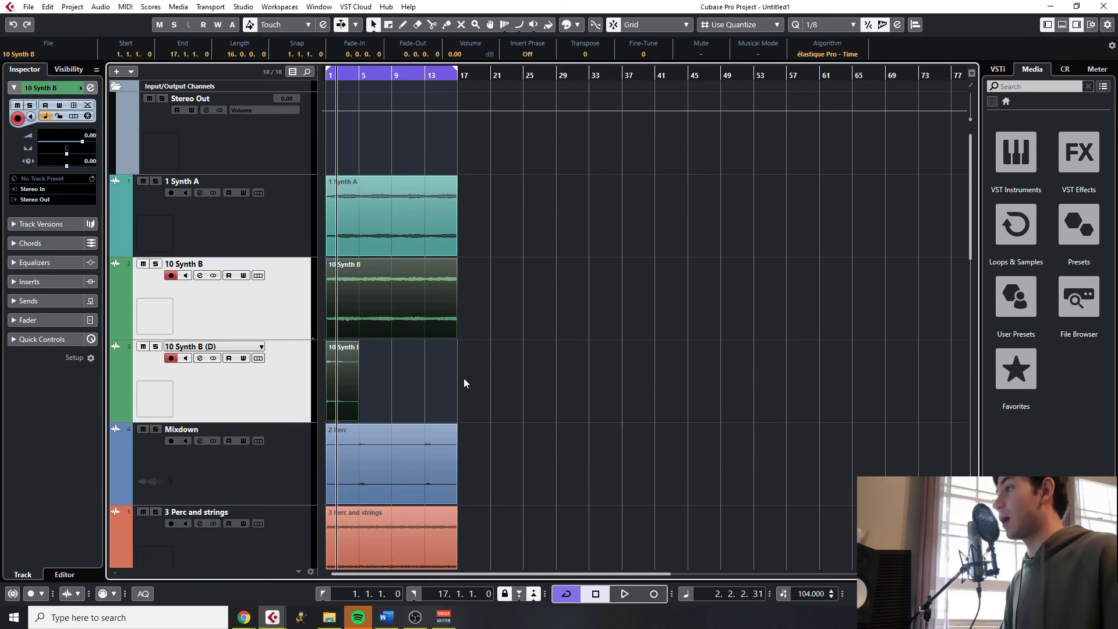
pyautogui.hotkey('shift', 'g')
pyautogui.hotkey('shift', 'g')
pyautogui.hotkey('shift', 'g')
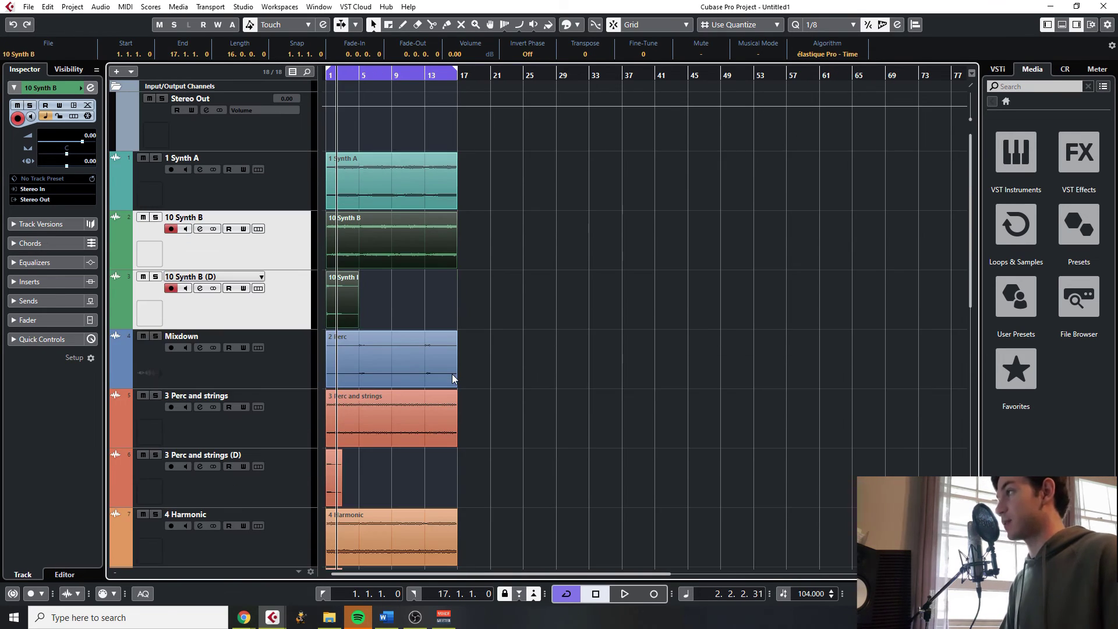
pyautogui.hotkey('shift', 'g')
pyautogui.hotkey('shift', 'h')
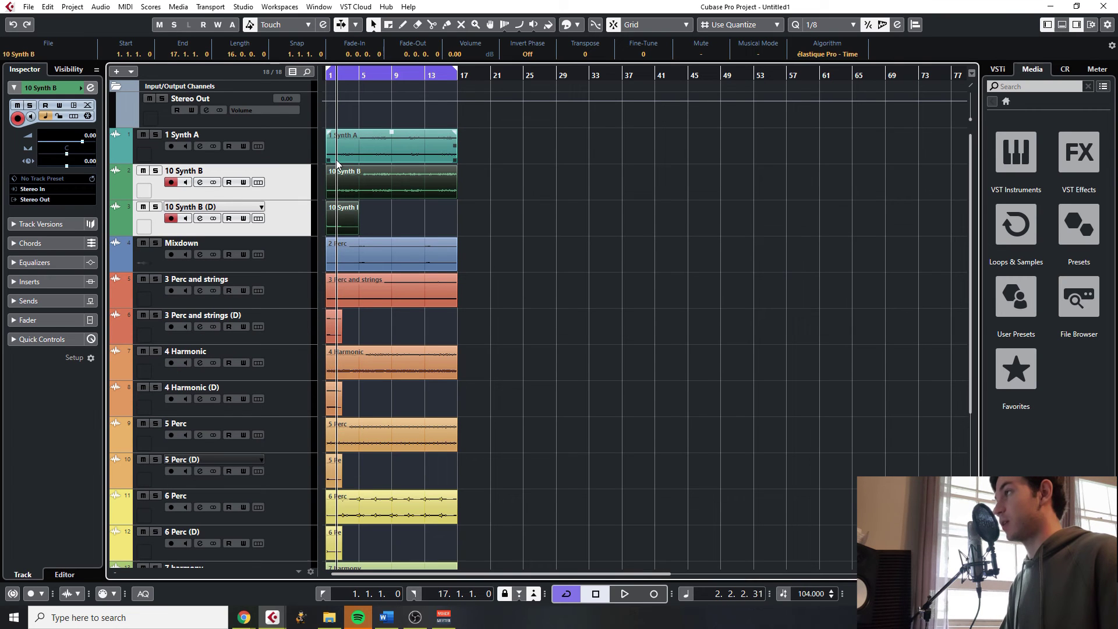
# Rename the 10 Synth B main track as 1 Synth B
pyautogui.keyDown('ctrl'); pyautogui.click(306, 147); pyautogui.keyUp('ctrl')
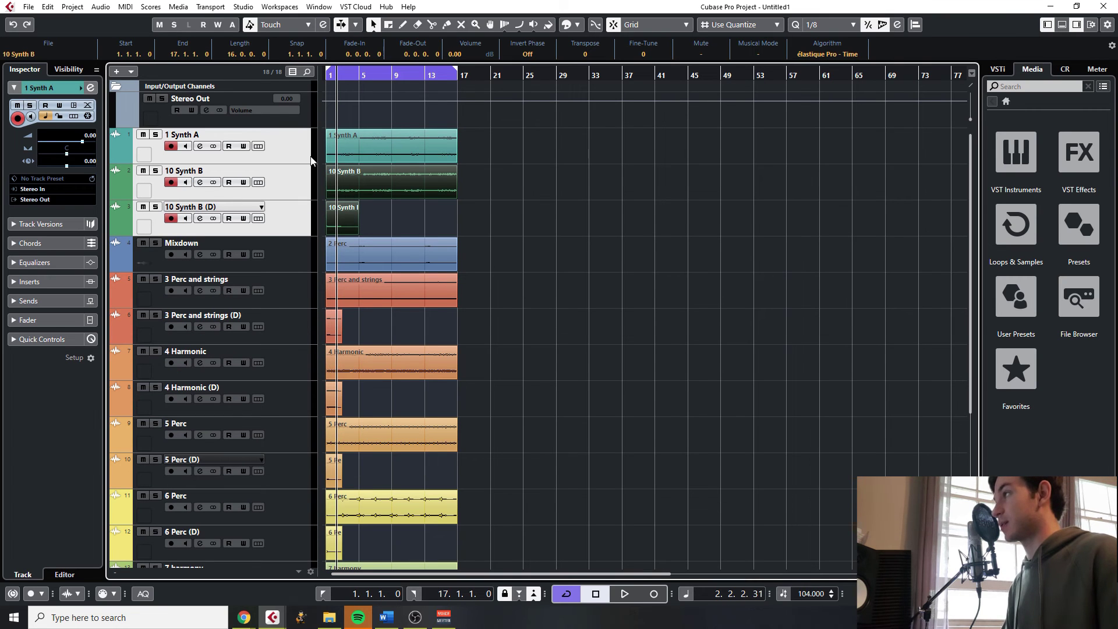
pyautogui.doubleClick(171, 170)
pyautogui.press('BackSpace')
pyautogui.click(291, 245)
# Review the list of main tracks and their (D) tail tracks, including the 4 Harmonic, 5 Perc and synth tracks
pyautogui.click(297, 363)
pyautogui.keyDown('shift'); pyautogui.click(299, 398); pyautogui.keyUp('shift')
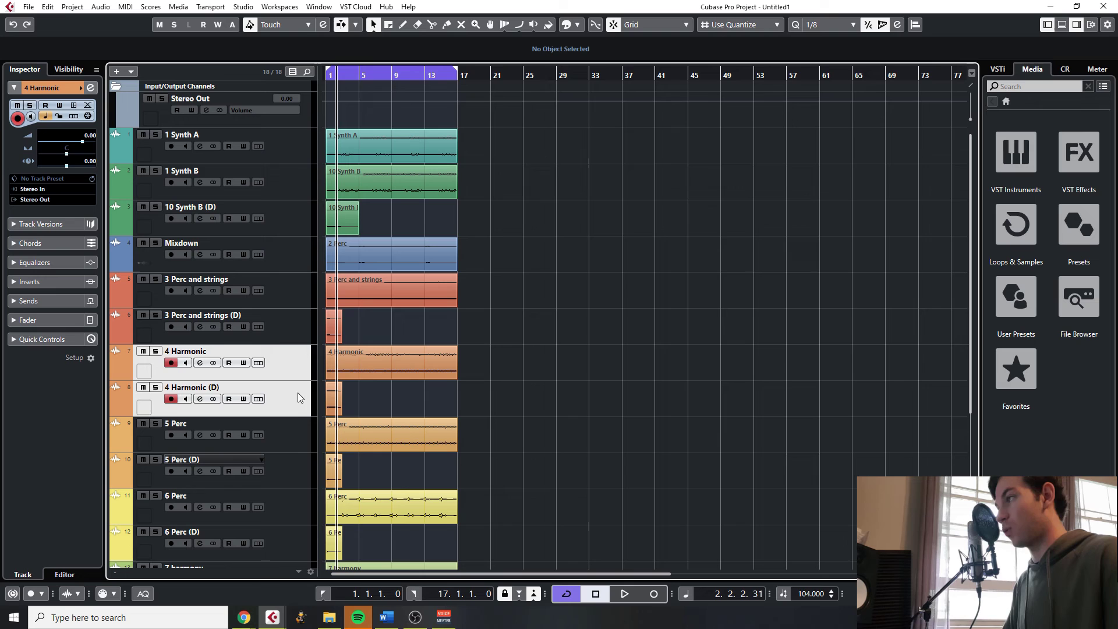
pyautogui.click(297, 441)
pyautogui.keyDown('shift'); pyautogui.click(297, 472); pyautogui.keyUp('shift')
pyautogui.scroll(-3, 387, 385)
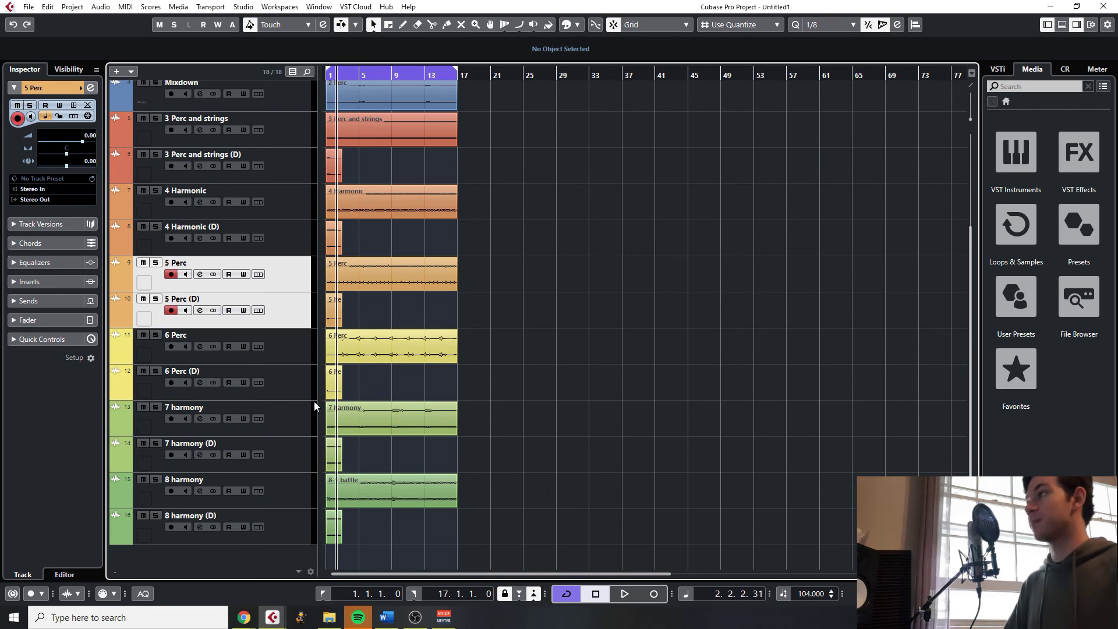
pyautogui.scroll(2, 478, 338)
pyautogui.scroll(-2, 479, 334)
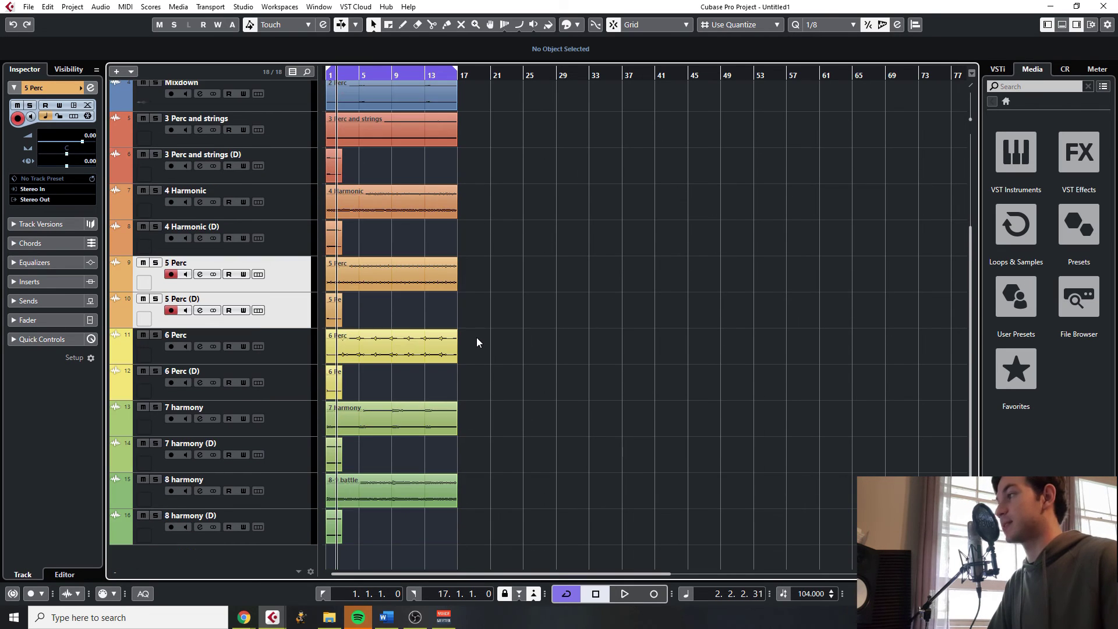
pyautogui.scroll(3, 476, 337)
pyautogui.scroll(-2, 441, 375)
pyautogui.scroll(2, 437, 376)
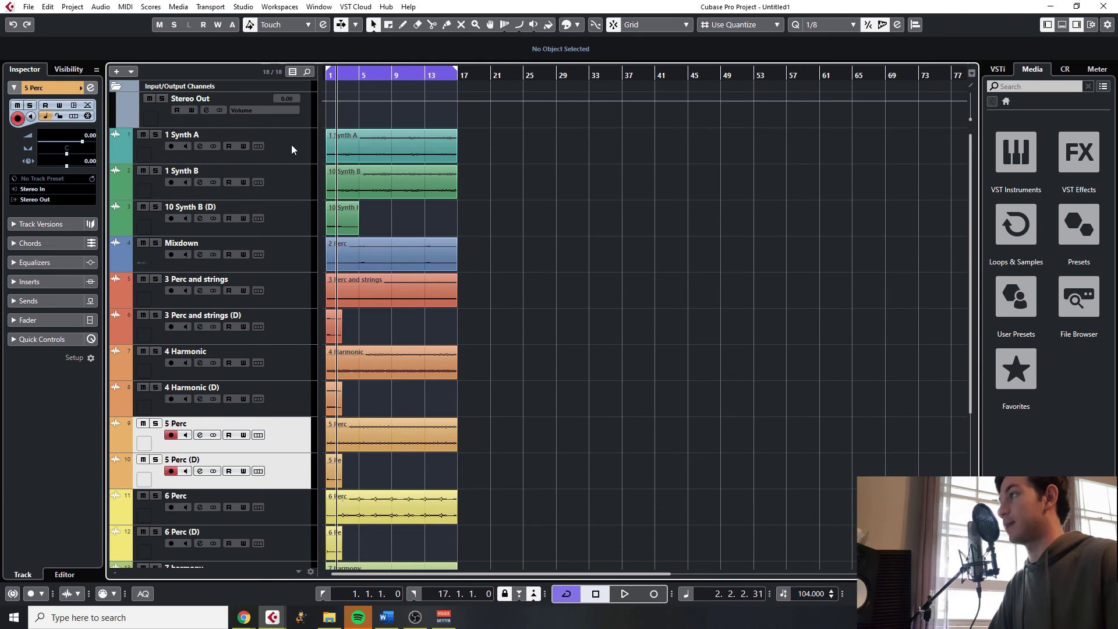
pyautogui.click(299, 192)
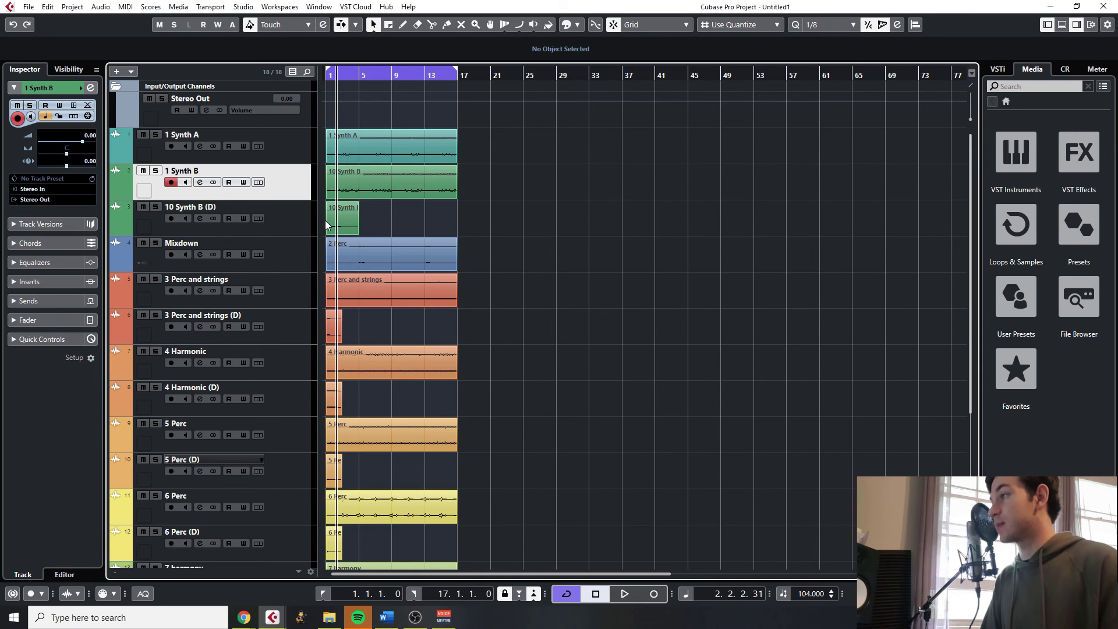
pyautogui.click(452, 378)
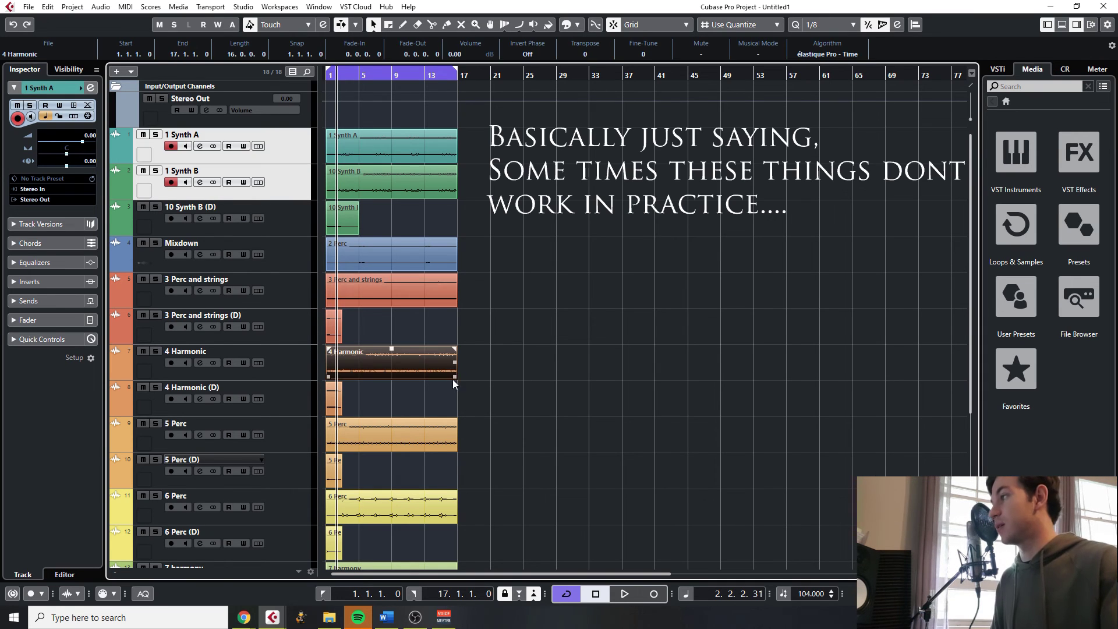
# Solo 3 Perc and strings with its (D) track, start playback, and add 1 Synth B and 10 Synth B (D) to the solo
pyautogui.click(305, 298)
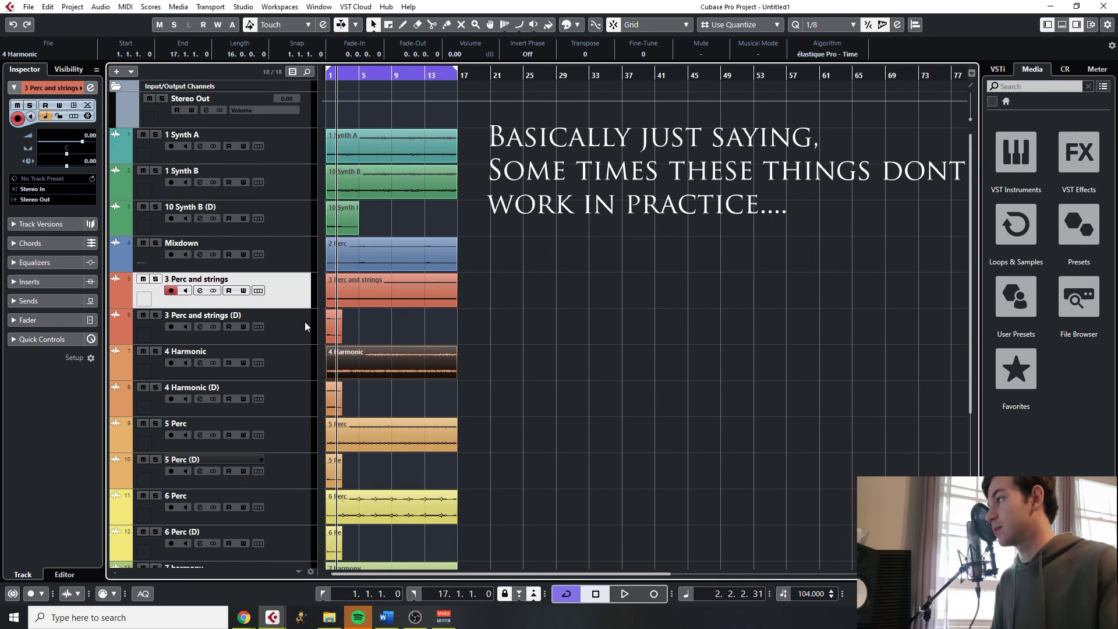
pyautogui.keyDown('shift'); pyautogui.click(305, 323); pyautogui.keyUp('shift')
pyautogui.press('s')
pyautogui.press('space')
pyautogui.click(288, 190)
pyautogui.keyDown('shift'); pyautogui.click(291, 219); pyautogui.keyUp('shift')
pyautogui.press('s')
# Add 5 Perc and 5 Perc (D) to the soloed tracks while the loop keeps playing
pyautogui.scroll(-3, 313, 361)
pyautogui.click(308, 346)
pyautogui.press('s')
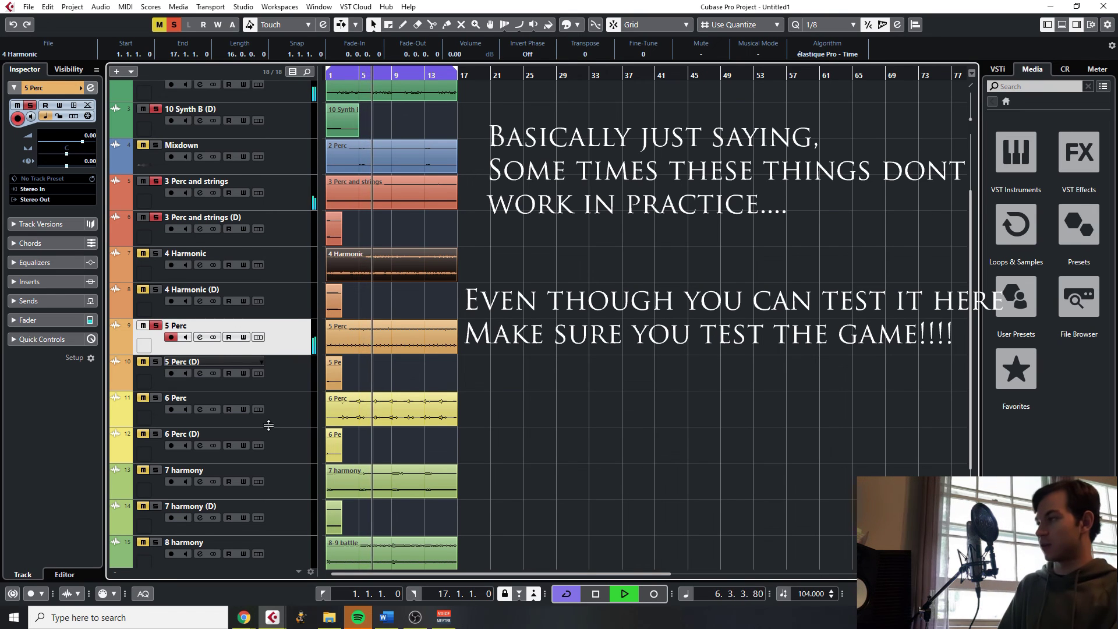
pyautogui.keyDown('shift'); pyautogui.click(307, 372); pyautogui.keyUp('shift')
pyautogui.press('s')
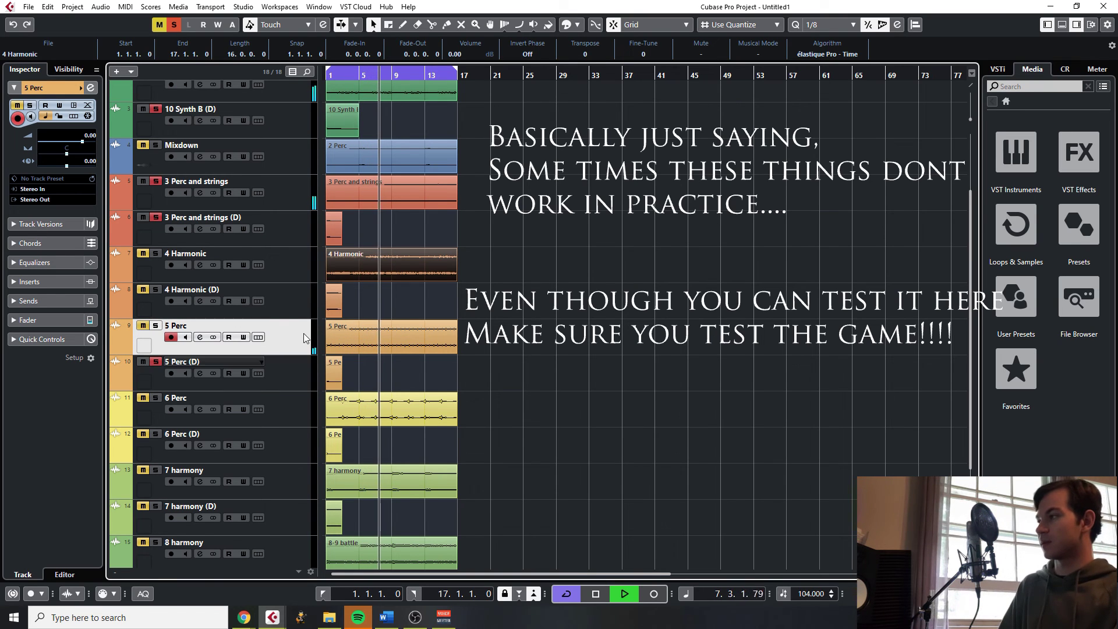
pyautogui.click(312, 341)
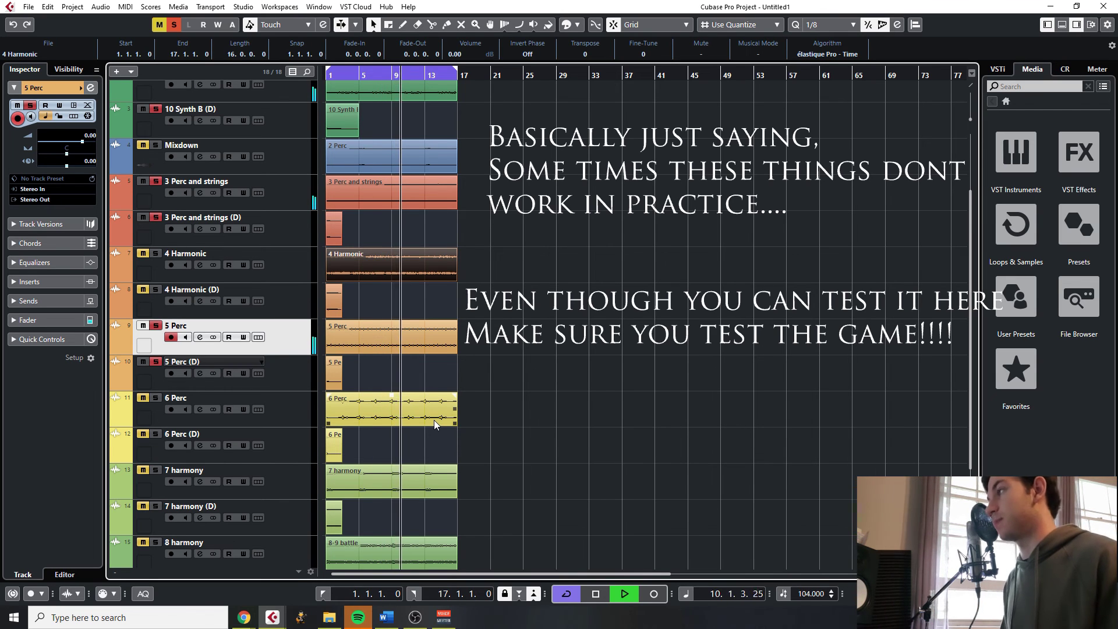
# Switch the solo to 1 Synth B, 3 Perc and strings (D), 4 Harmonic, 6 Perc and both 7 harmony tracks, audition the loop restart, and unsolo them
pyautogui.hotkey('shift', 'g')
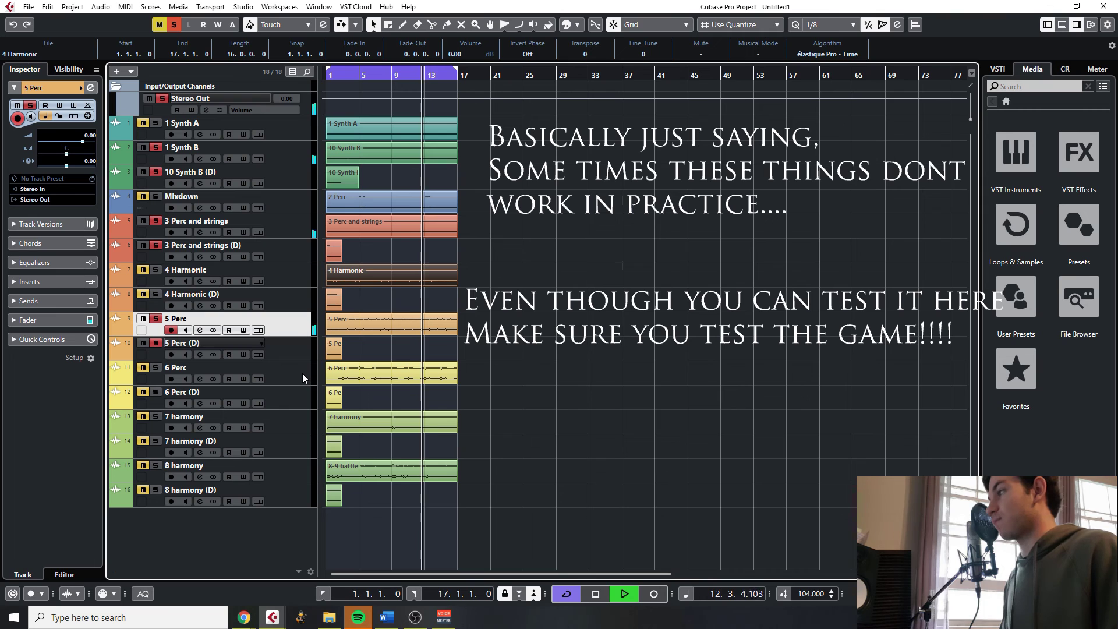
pyautogui.keyDown('shift'); pyautogui.click(293, 490); pyautogui.keyUp('shift')
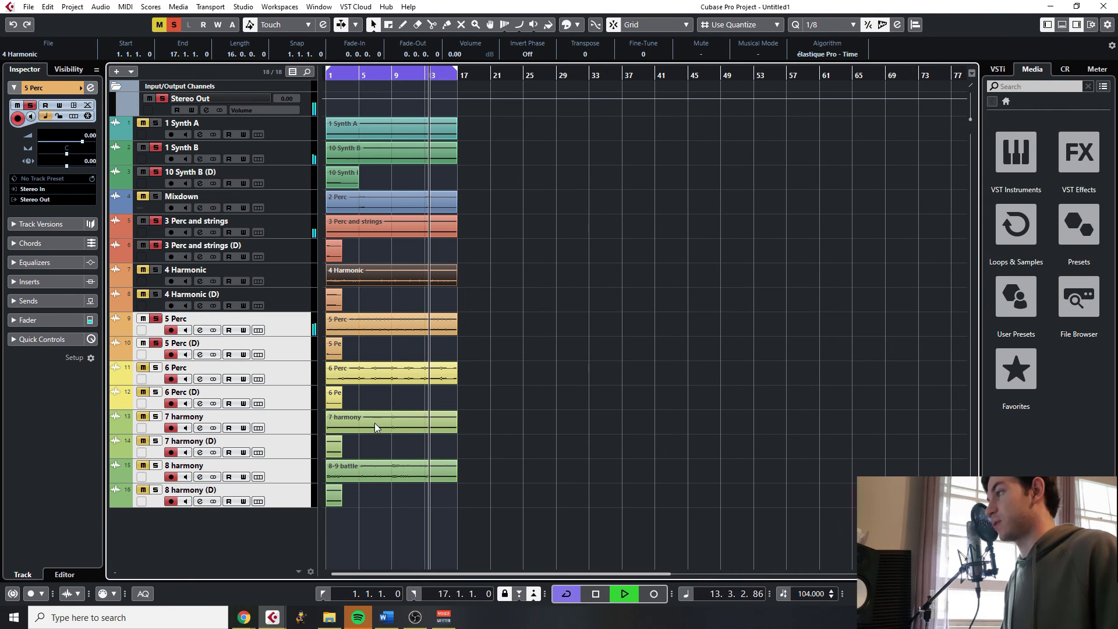
pyautogui.click(295, 420)
pyautogui.keyDown('ctrl'); pyautogui.click(291, 443); pyautogui.keyUp('ctrl')
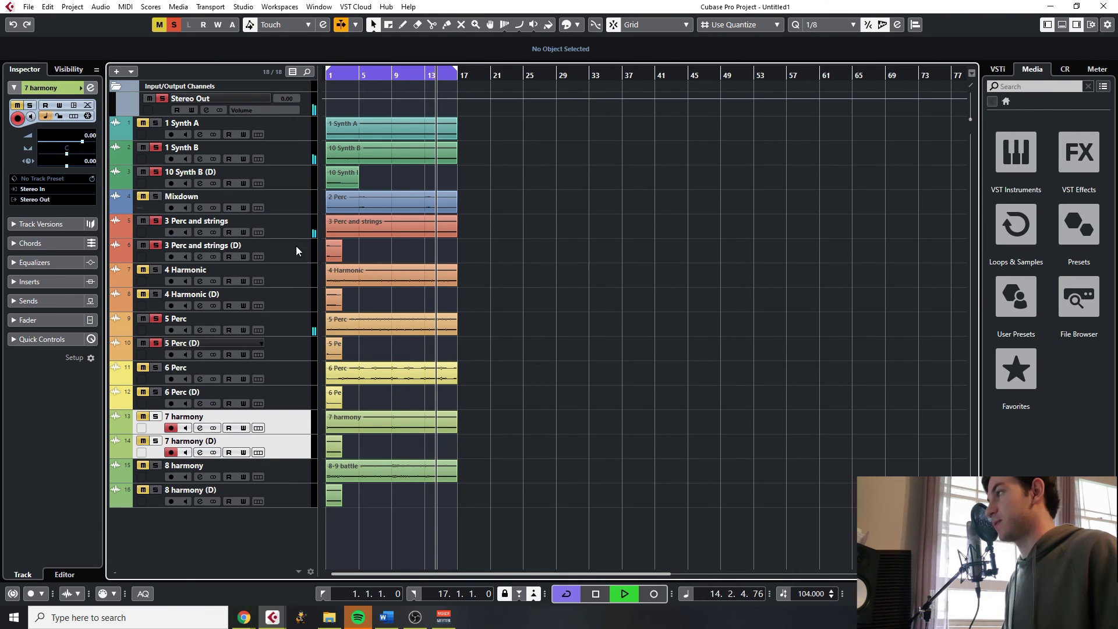
pyautogui.keyDown('ctrl'); pyautogui.click(296, 247); pyautogui.keyUp('ctrl')
pyautogui.keyDown('ctrl'); pyautogui.click(298, 274); pyautogui.keyUp('ctrl')
pyautogui.keyDown('ctrl'); pyautogui.click(289, 159); pyautogui.keyUp('ctrl')
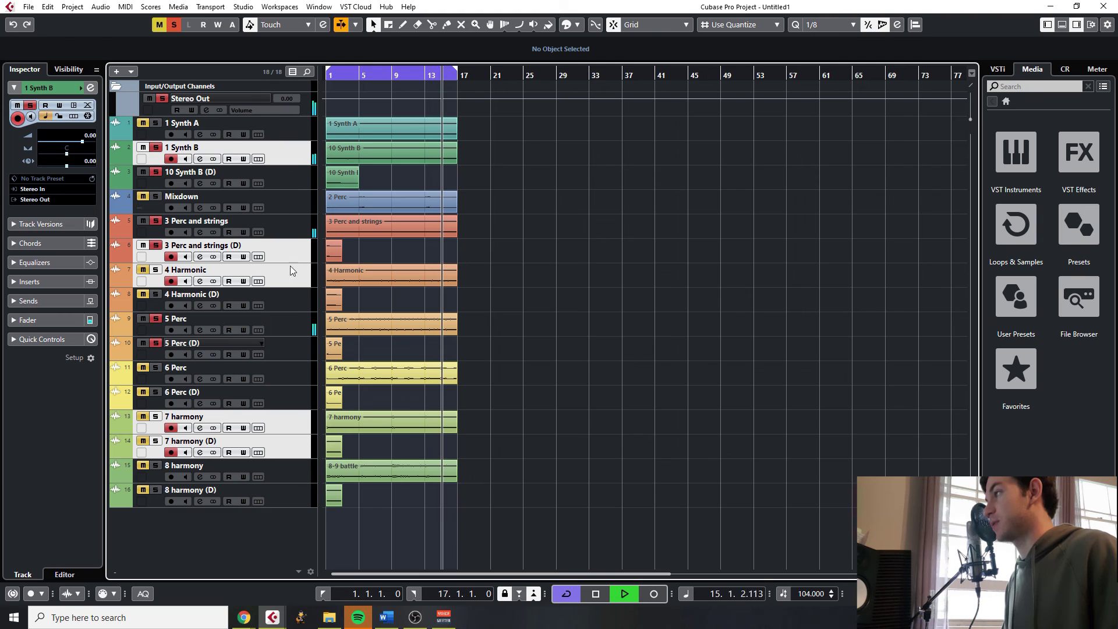
pyautogui.keyDown('ctrl'); pyautogui.click(285, 373); pyautogui.keyUp('ctrl')
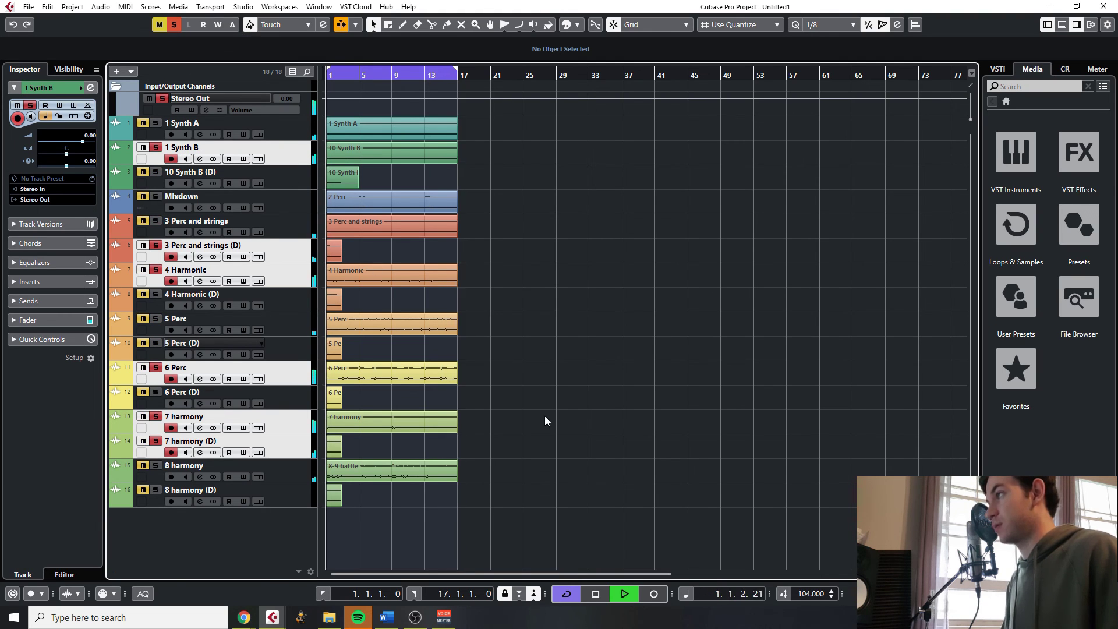
pyautogui.press('space')
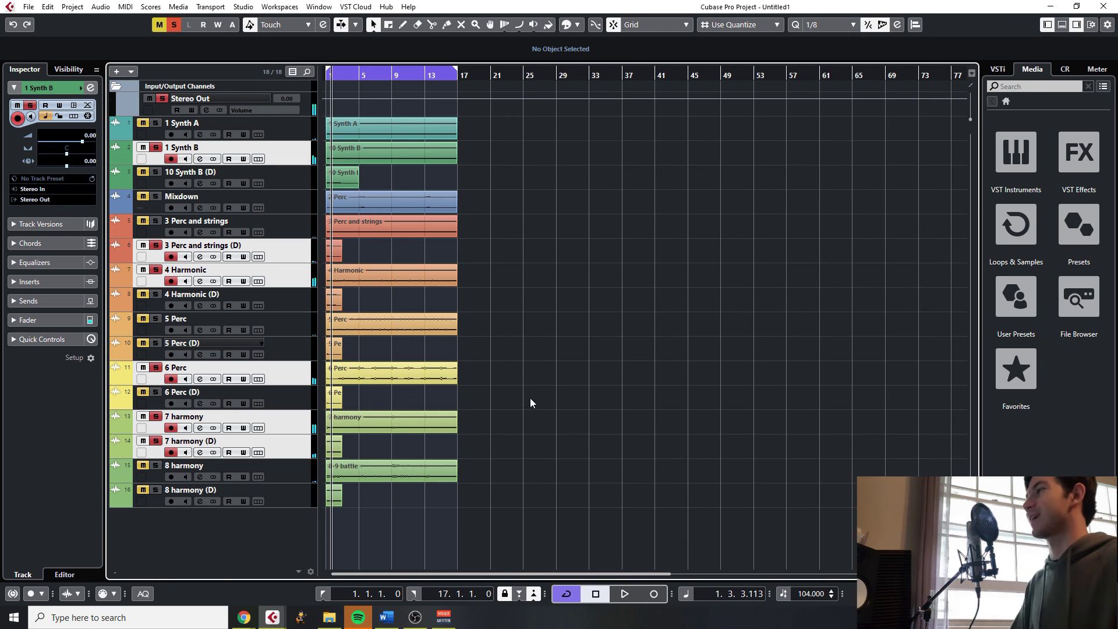
pyautogui.press('s')
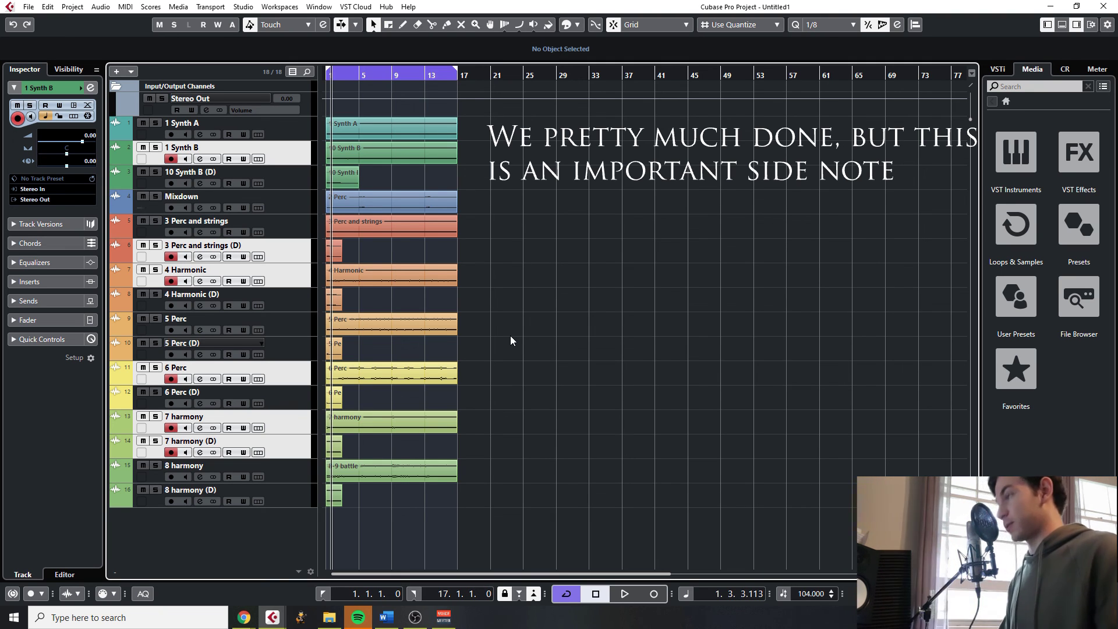
# Solo the same mixed tracks again, switch the solo to Mixdown through 7 harmony during playback, and stop
pyautogui.press('s')
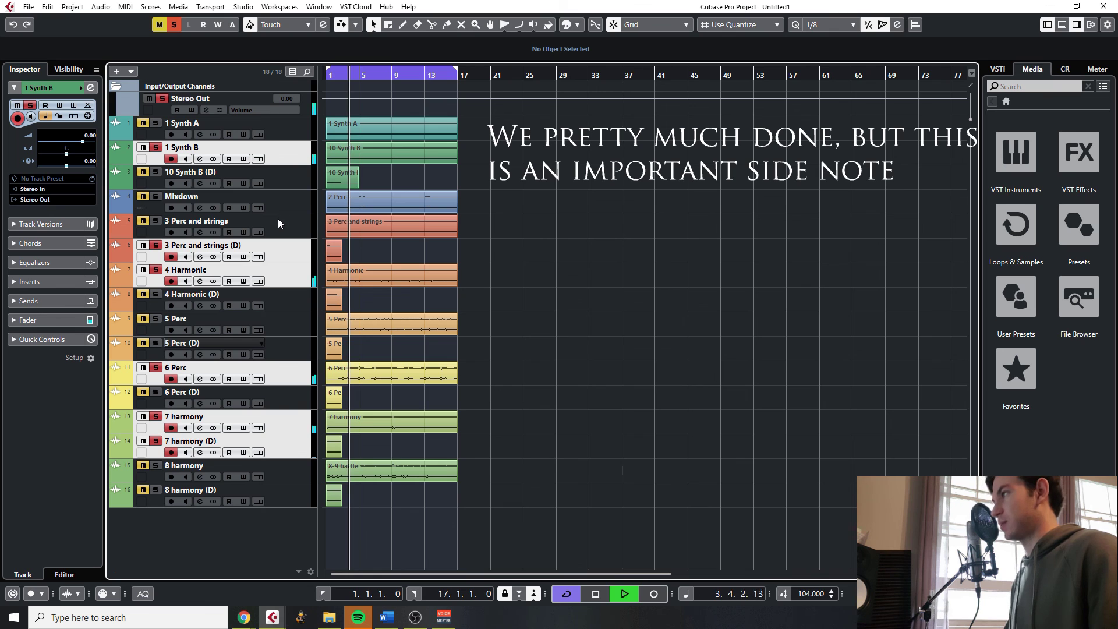
pyautogui.hotkey('ctrl', 'a')
pyautogui.click(304, 209)
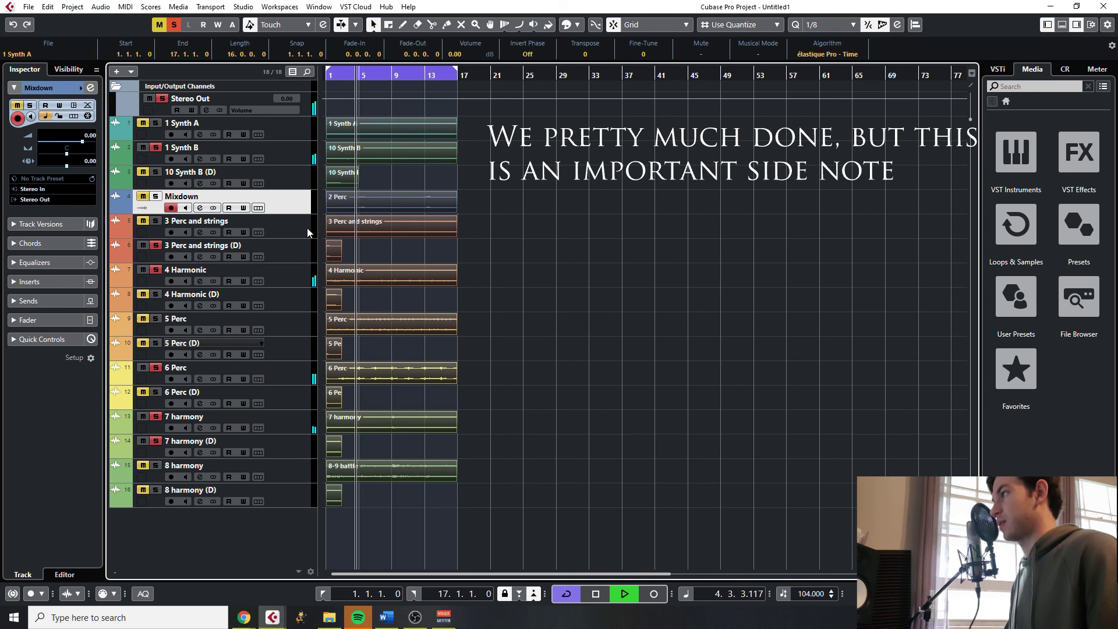
pyautogui.keyDown('shift'); pyautogui.click(290, 424); pyautogui.keyUp('shift')
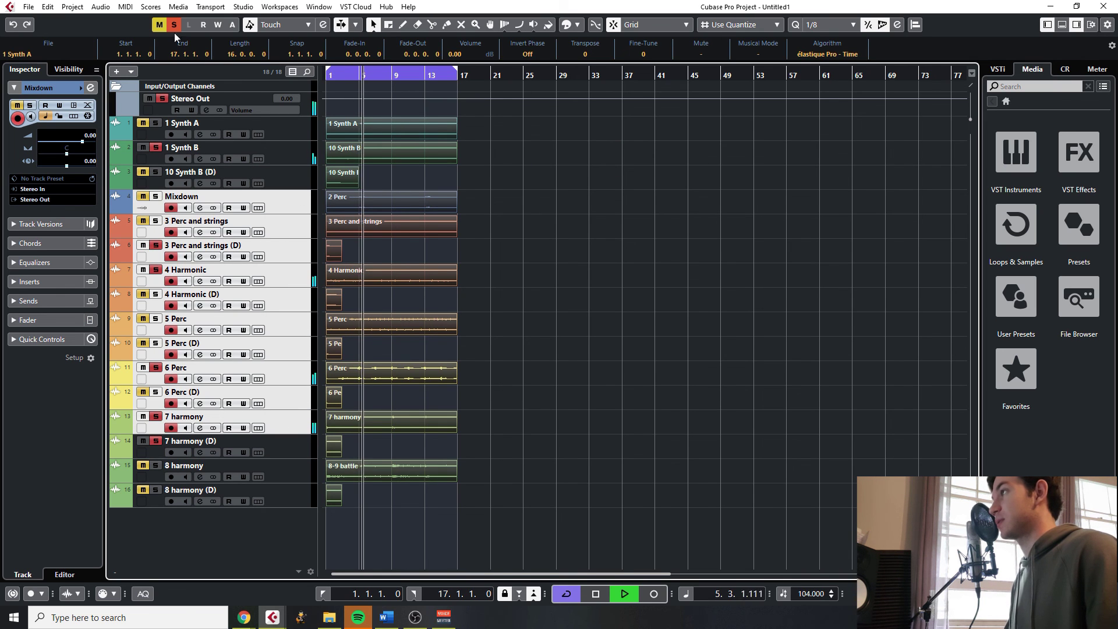
pyautogui.press('s')
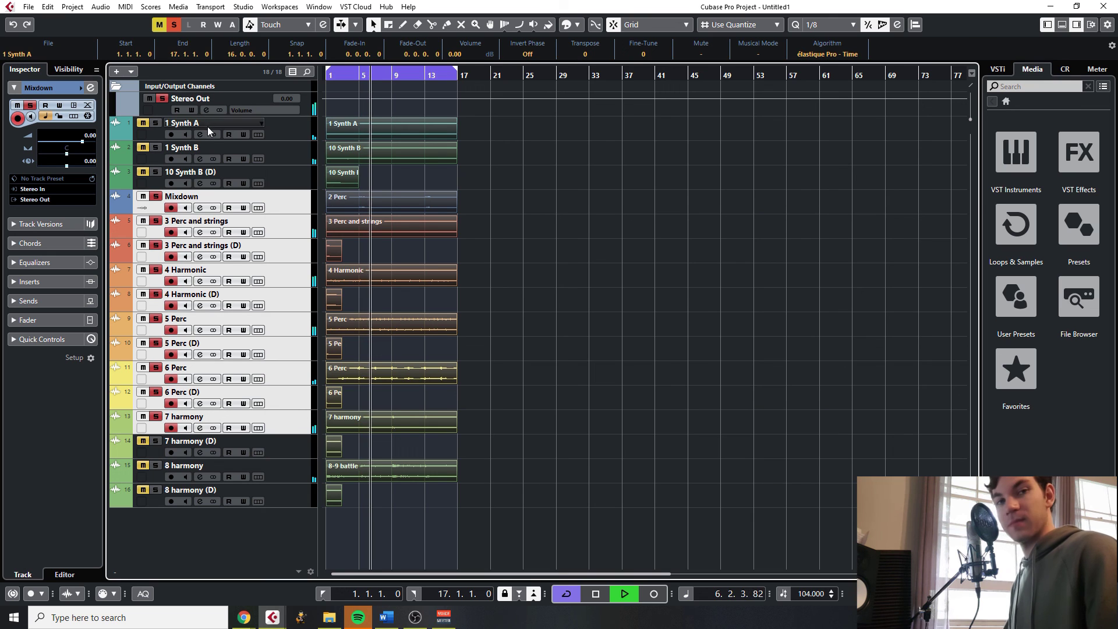
pyautogui.press('space')
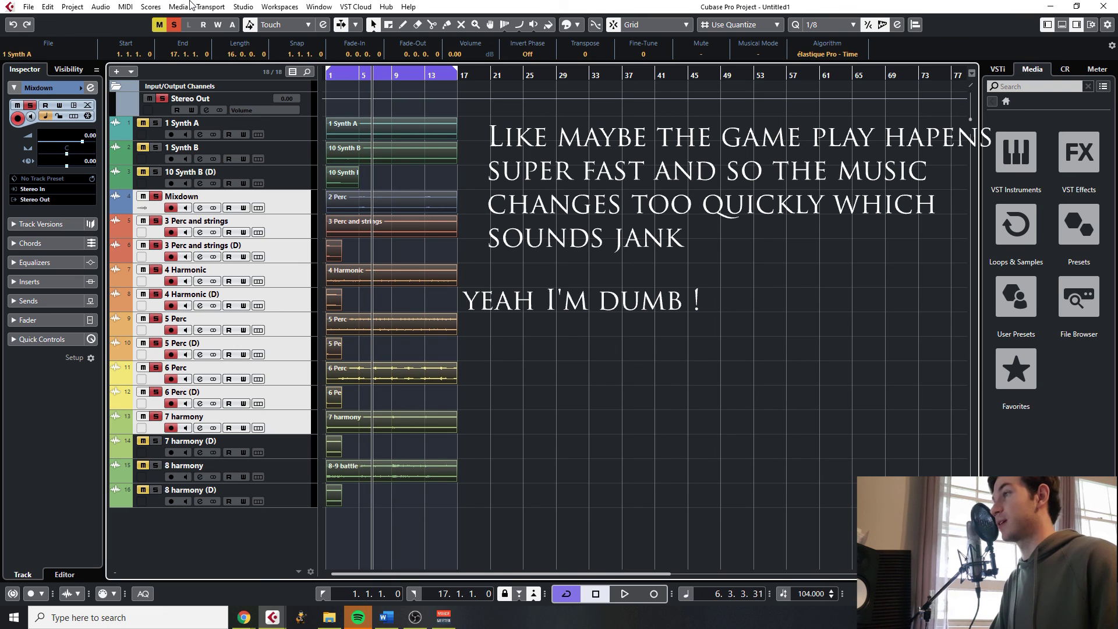
# Clear all mute and solo states, deselect the audio events, and turn off loop playback
pyautogui.hotkey('alt', 'm')
pyautogui.hotkey('alt', 's')
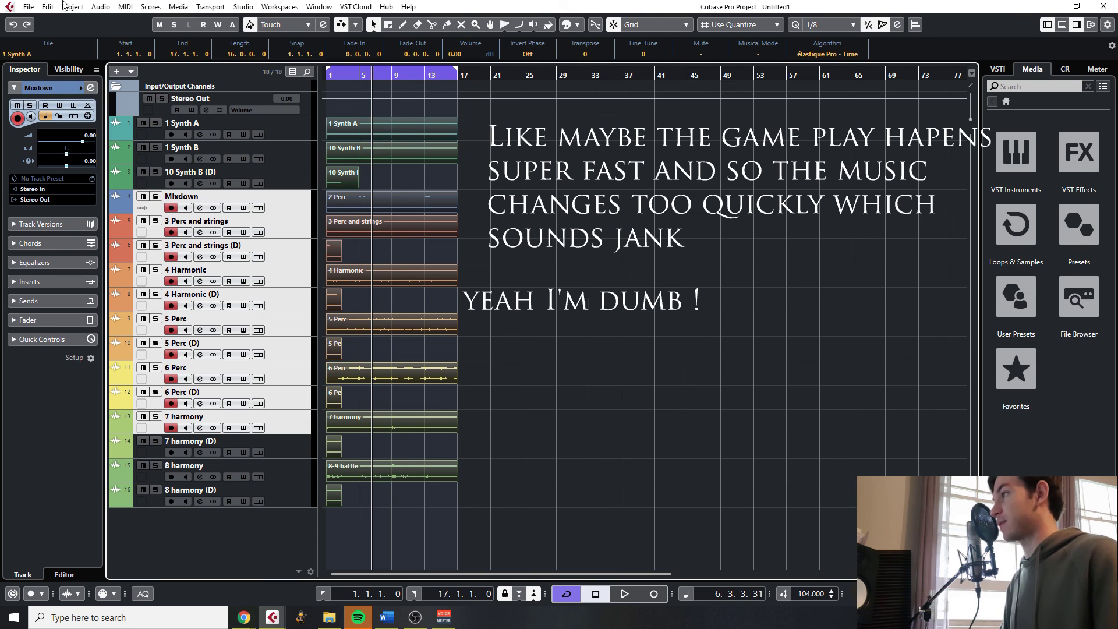
pyautogui.click(517, 164)
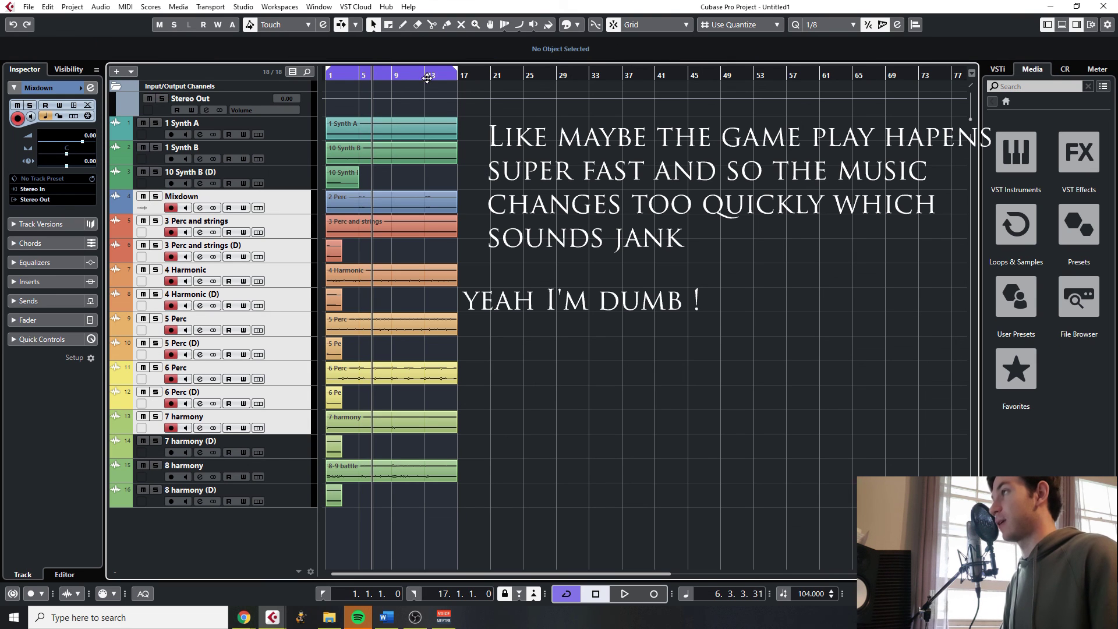
pyautogui.click(381, 69)
# Highlight the main clips together with their (D) tail clips for the harmony, 6 Perc, 5 Perc, 4 Harmonic and 10 Synth B stems
pyautogui.press('h')
pyautogui.press('h')
pyautogui.press('h')
pyautogui.press('h')
pyautogui.press('h')
pyautogui.press('h')
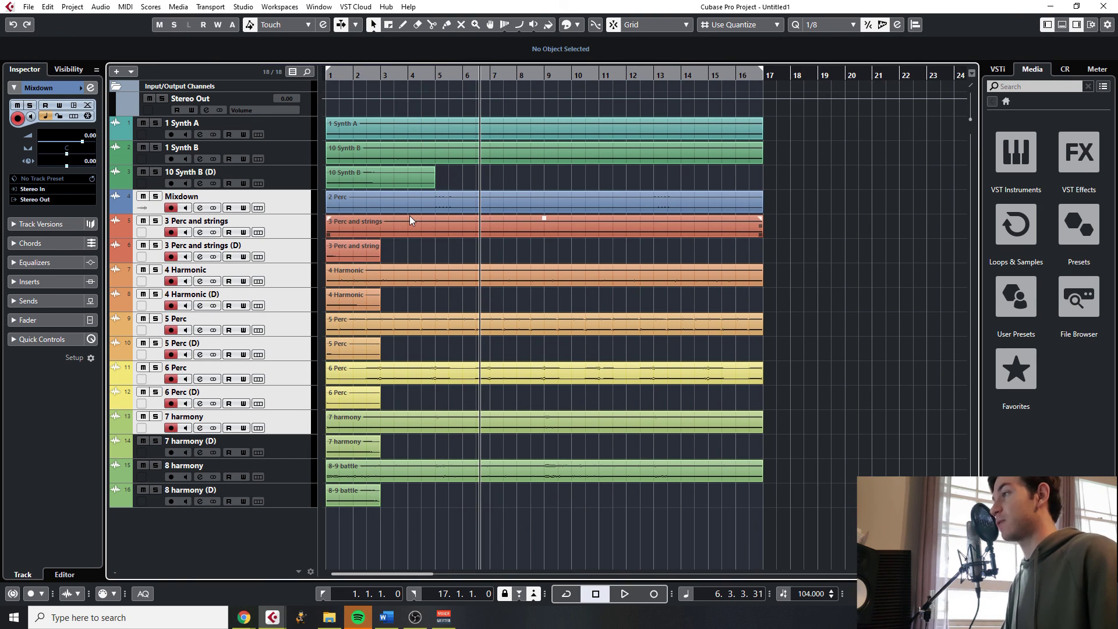
pyautogui.press('g')
pyautogui.press('g')
pyautogui.press('g')
pyautogui.press('g')
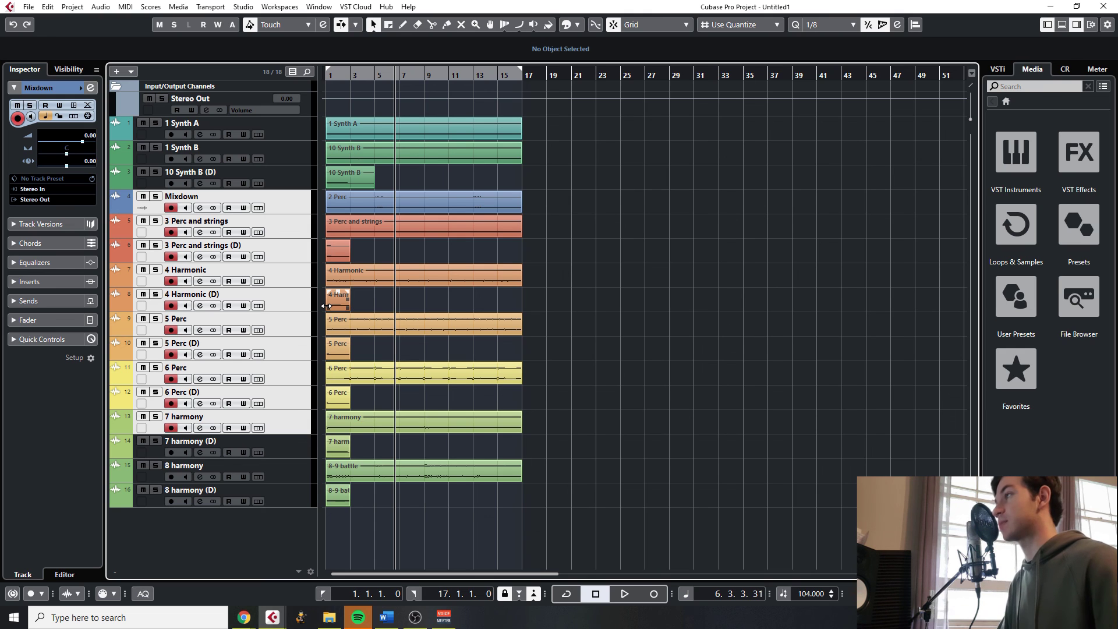
pyautogui.moveTo(389, 526); pyautogui.dragTo(302, 412)
pyautogui.moveTo(369, 400); pyautogui.dragTo(299, 371)
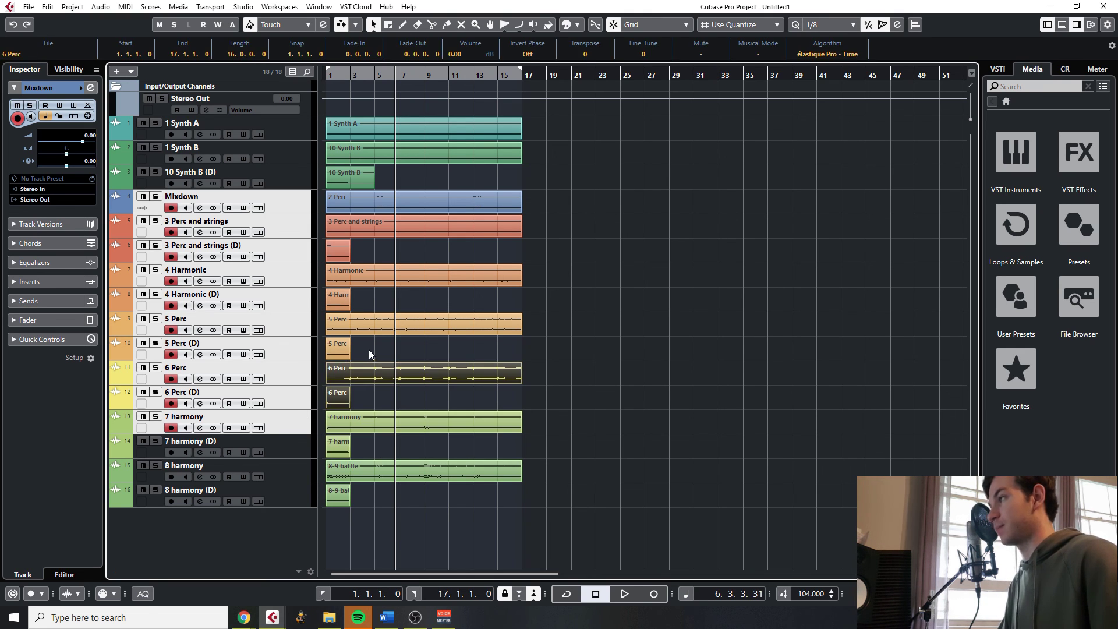
pyautogui.moveTo(369, 351); pyautogui.dragTo(305, 322)
pyautogui.moveTo(364, 301); pyautogui.dragTo(301, 262)
pyautogui.moveTo(384, 181); pyautogui.dragTo(285, 156)
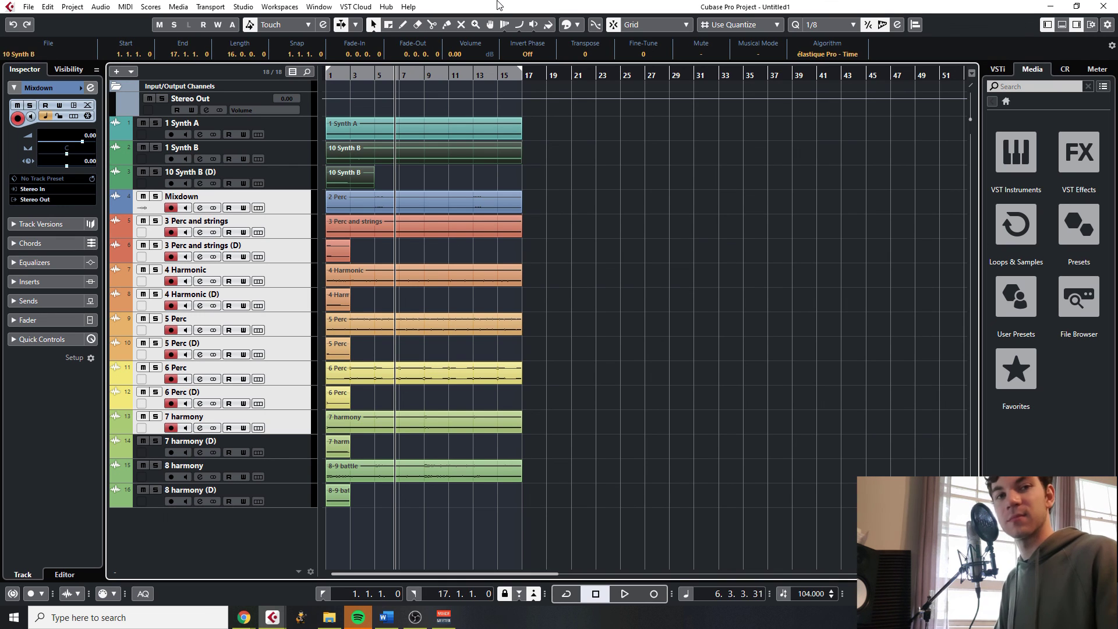